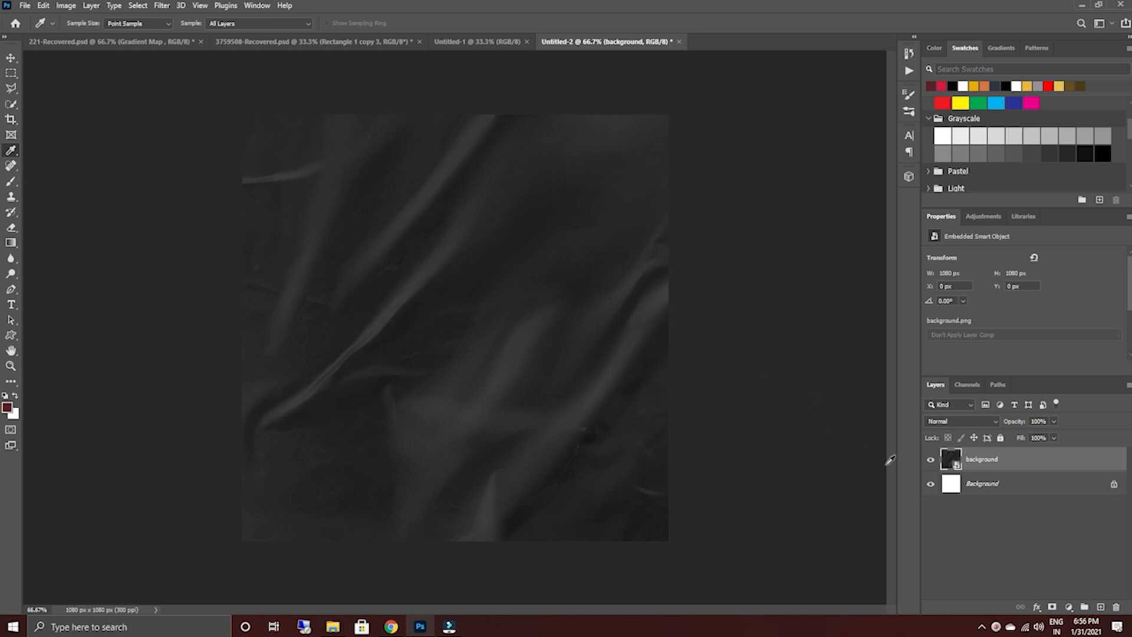
Add a new empty layer above the background image and choose the Fog brush preset for the Brush tool.
{"action": "left_click", "coordinate": [1101, 608]}
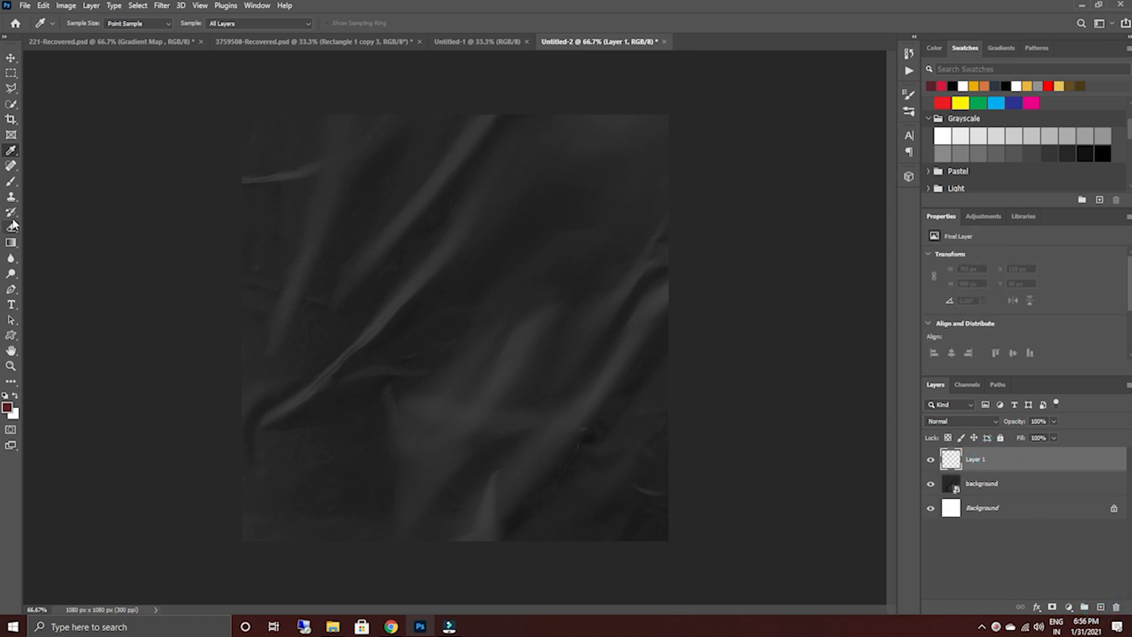
{"action": "left_click", "coordinate": [12, 181]}
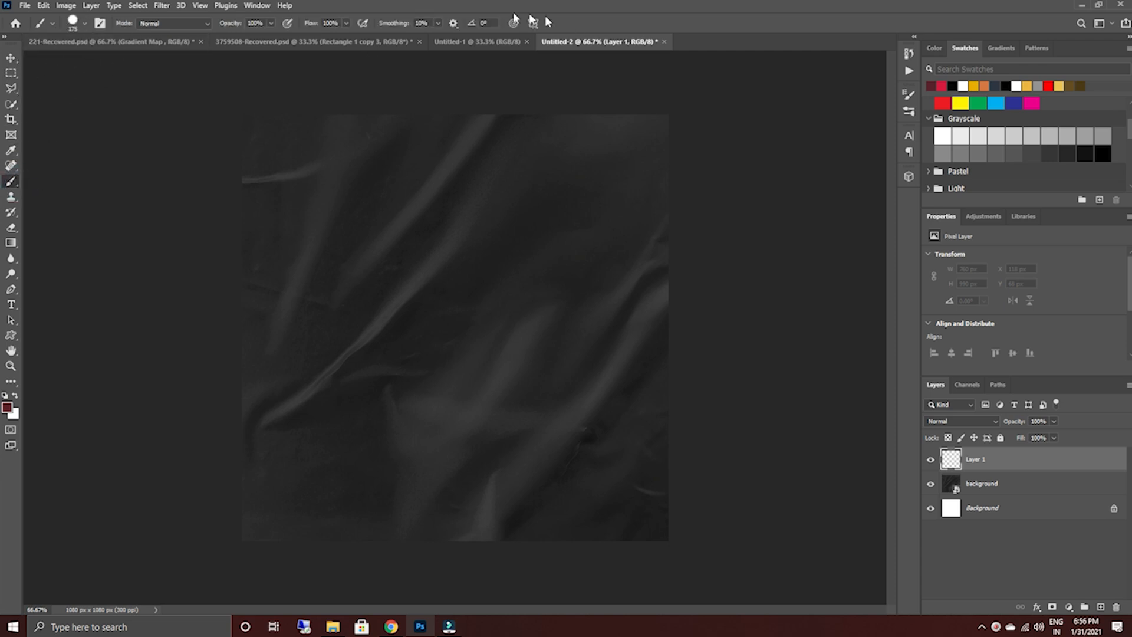
{"action": "left_click", "coordinate": [257, 5]}
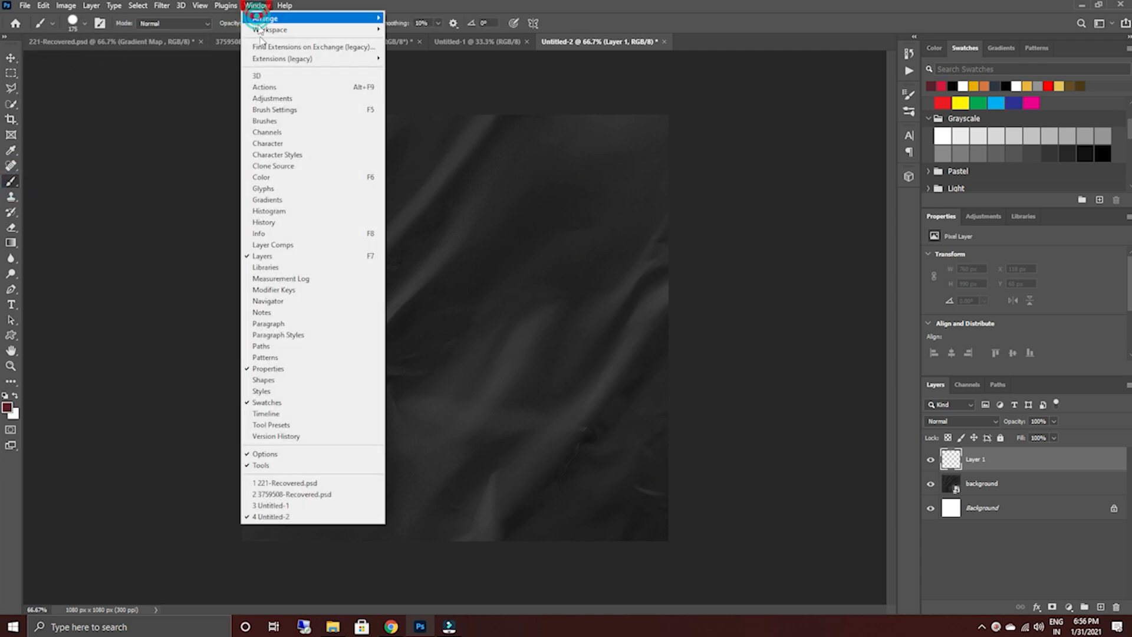
{"action": "left_click", "coordinate": [271, 115]}
{"action": "left_click", "coordinate": [734, 138]}
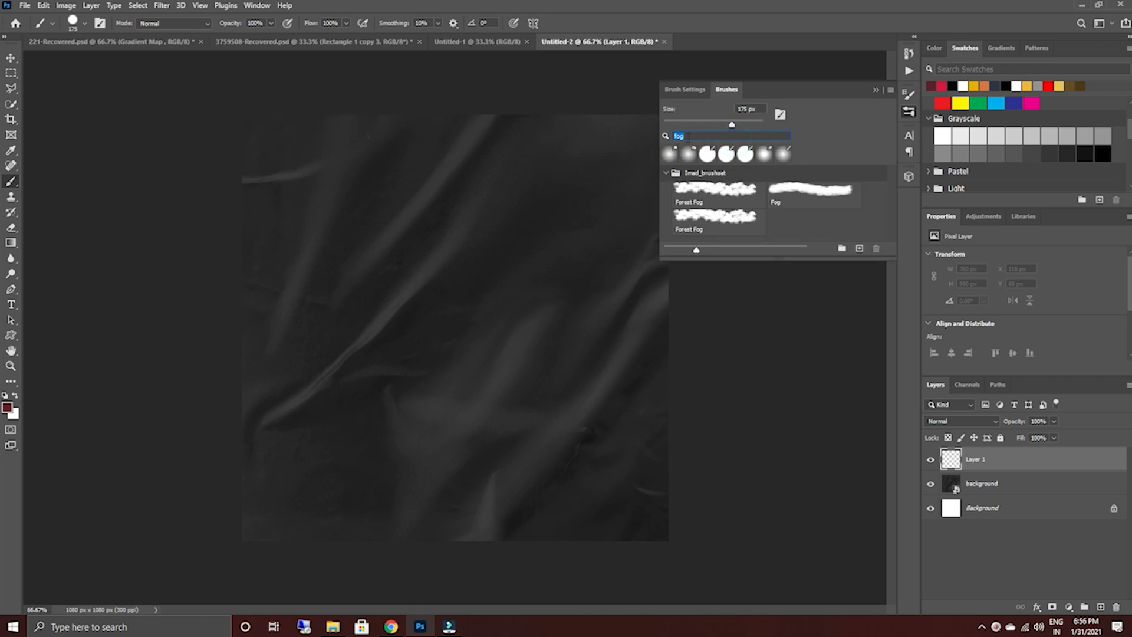
{"action": "left_click", "coordinate": [806, 199]}
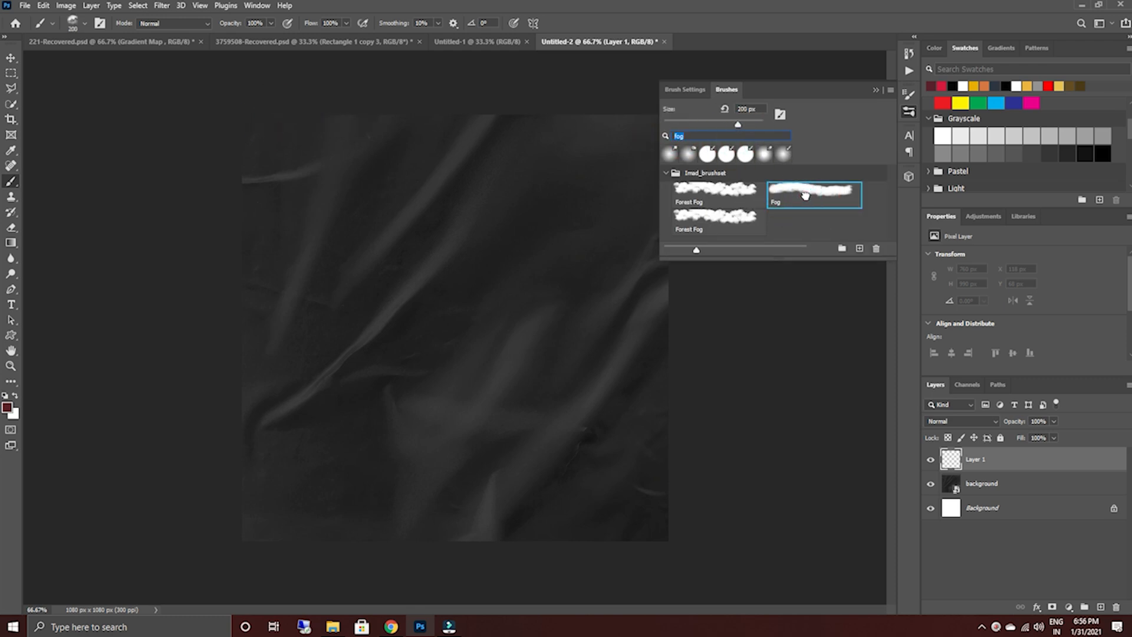
{"action": "left_click", "coordinate": [875, 90]}
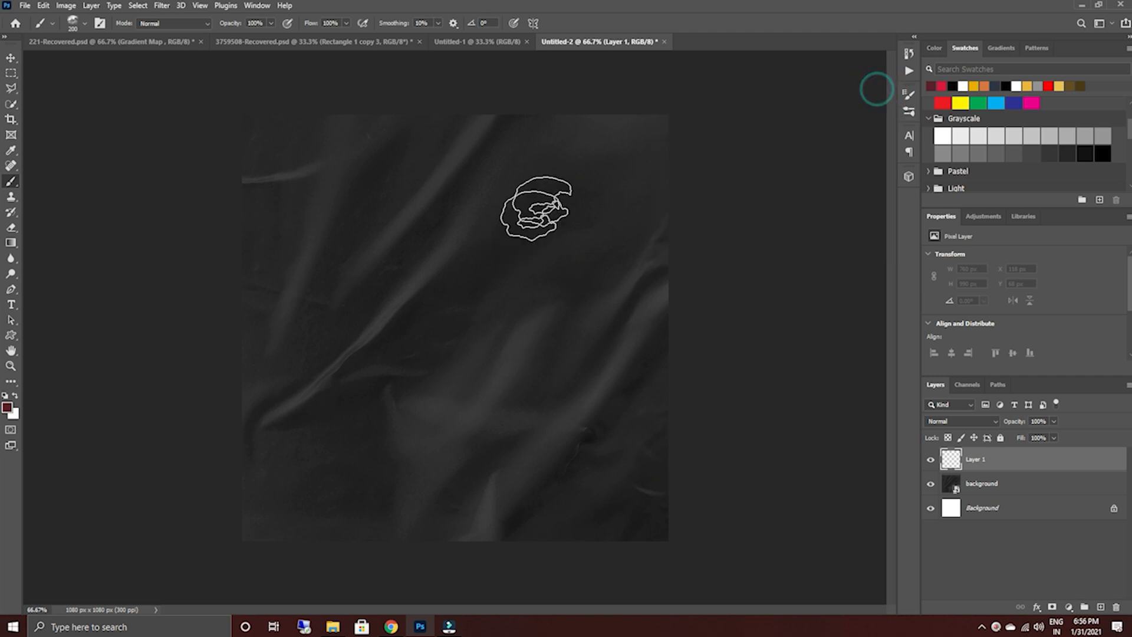
{"action": "mouse_move", "coordinate": [546, 134]}
{"action": "left_mouse_down"}
{"action": "mouse_move", "coordinate": [620, 141]}
{"action": "mouse_move", "coordinate": [627, 162]}
{"action": "mouse_move", "coordinate": [536, 277]}
{"action": "mouse_move", "coordinate": [502, 239]}
{"action": "mouse_move", "coordinate": [580, 165]}
{"action": "mouse_move", "coordinate": [560, 218]}
{"action": "left_mouse_up"}
{"action": "left_click", "coordinate": [593, 234]}
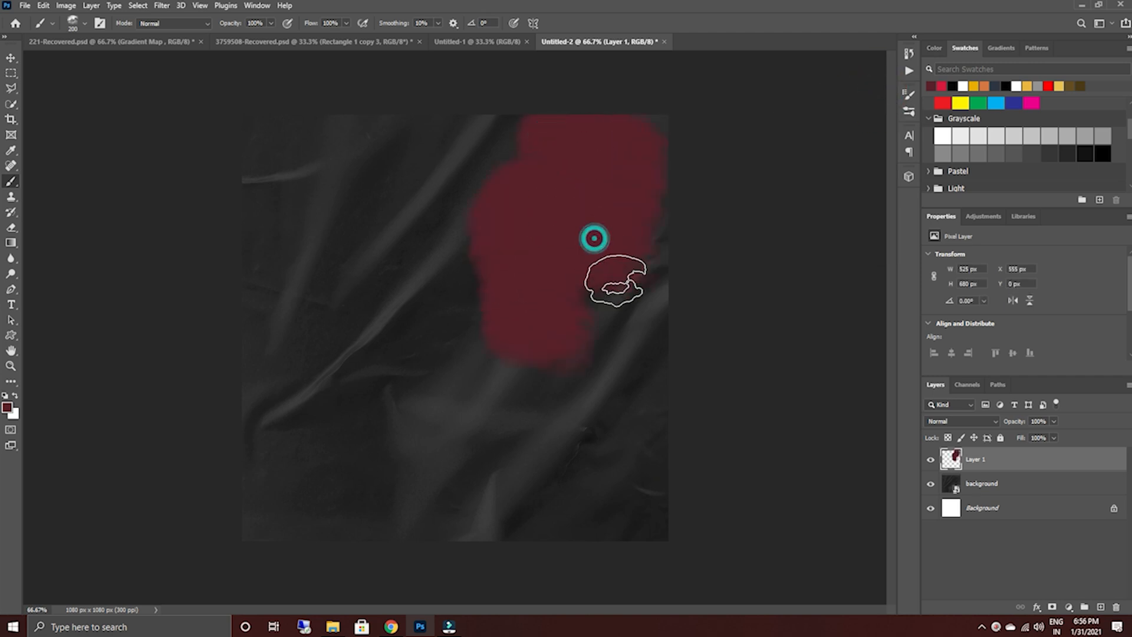
{"action": "key", "text": "ctrl+z"}
{"action": "key", "text": "ctrl+z"}
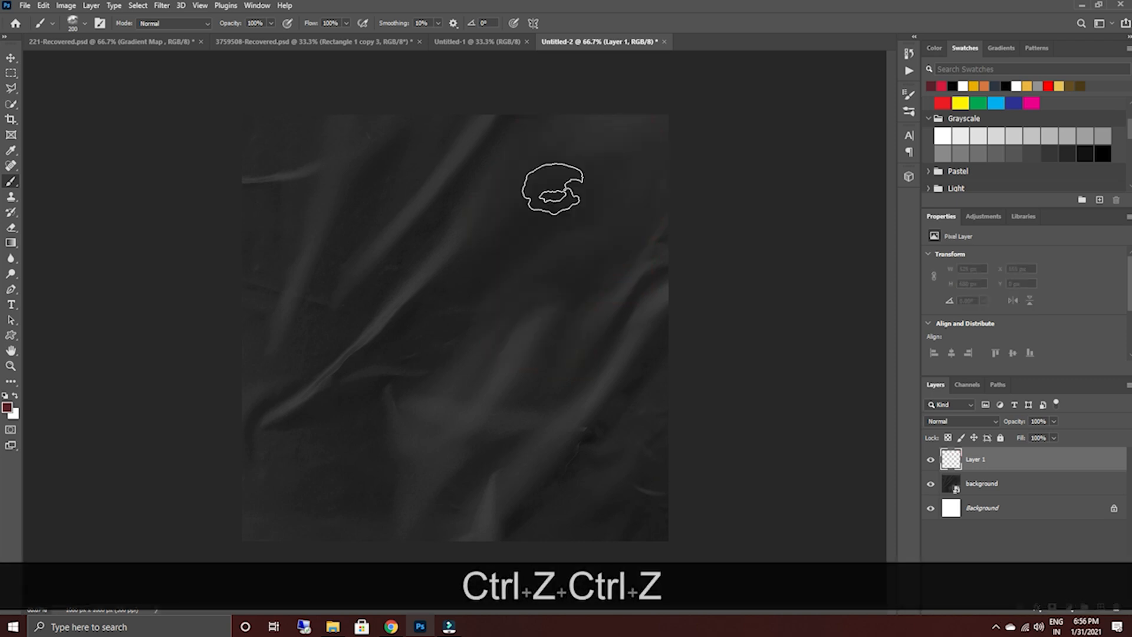
Paint the right half of the canvas bright red on Layer 1 with a ragged left edge, undoing strokes that extend too far.
{"action": "left_click", "coordinate": [942, 86]}
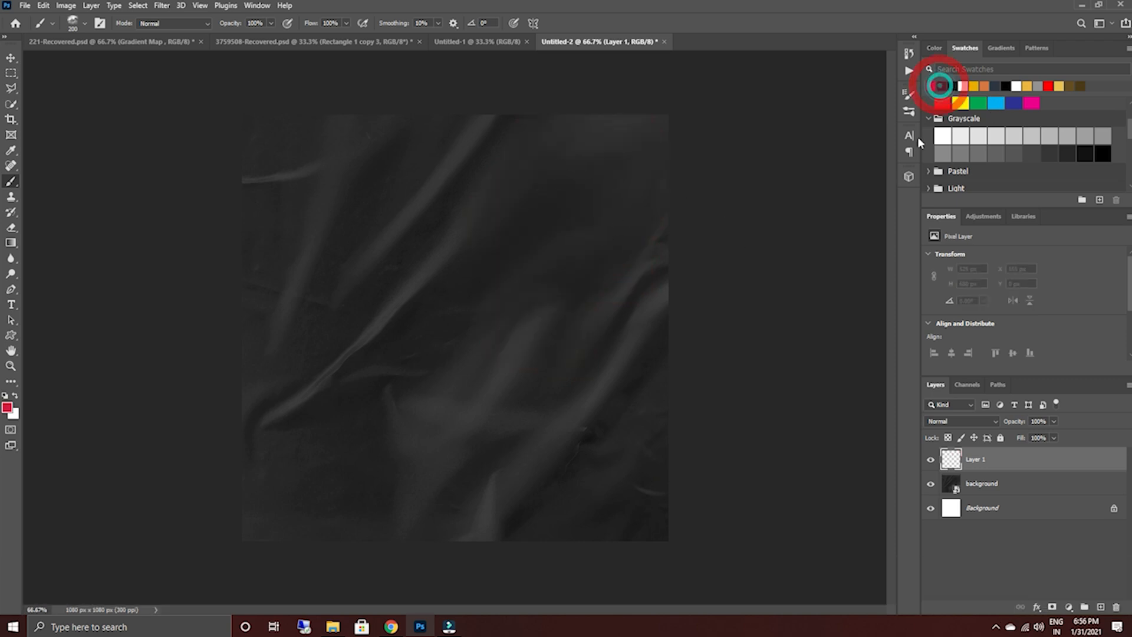
{"action": "mouse_move", "coordinate": [497, 115]}
{"action": "left_mouse_down"}
{"action": "mouse_move", "coordinate": [619, 122]}
{"action": "mouse_move", "coordinate": [634, 159]}
{"action": "mouse_move", "coordinate": [512, 193]}
{"action": "mouse_move", "coordinate": [674, 194]}
{"action": "mouse_move", "coordinate": [587, 280]}
{"action": "mouse_move", "coordinate": [655, 347]}
{"action": "mouse_move", "coordinate": [637, 399]}
{"action": "mouse_move", "coordinate": [654, 514]}
{"action": "mouse_move", "coordinate": [566, 501]}
{"action": "mouse_move", "coordinate": [583, 317]}
{"action": "mouse_move", "coordinate": [568, 373]}
{"action": "mouse_move", "coordinate": [498, 475]}
{"action": "mouse_move", "coordinate": [515, 518]}
{"action": "mouse_move", "coordinate": [460, 532]}
{"action": "mouse_move", "coordinate": [516, 480]}
{"action": "mouse_move", "coordinate": [501, 398]}
{"action": "mouse_move", "coordinate": [553, 386]}
{"action": "mouse_move", "coordinate": [674, 409]}
{"action": "mouse_move", "coordinate": [578, 487]}
{"action": "mouse_move", "coordinate": [498, 327]}
{"action": "mouse_move", "coordinate": [558, 303]}
{"action": "mouse_move", "coordinate": [498, 242]}
{"action": "mouse_move", "coordinate": [489, 180]}
{"action": "mouse_move", "coordinate": [467, 145]}
{"action": "mouse_move", "coordinate": [433, 127]}
{"action": "mouse_move", "coordinate": [545, 126]}
{"action": "left_mouse_up"}
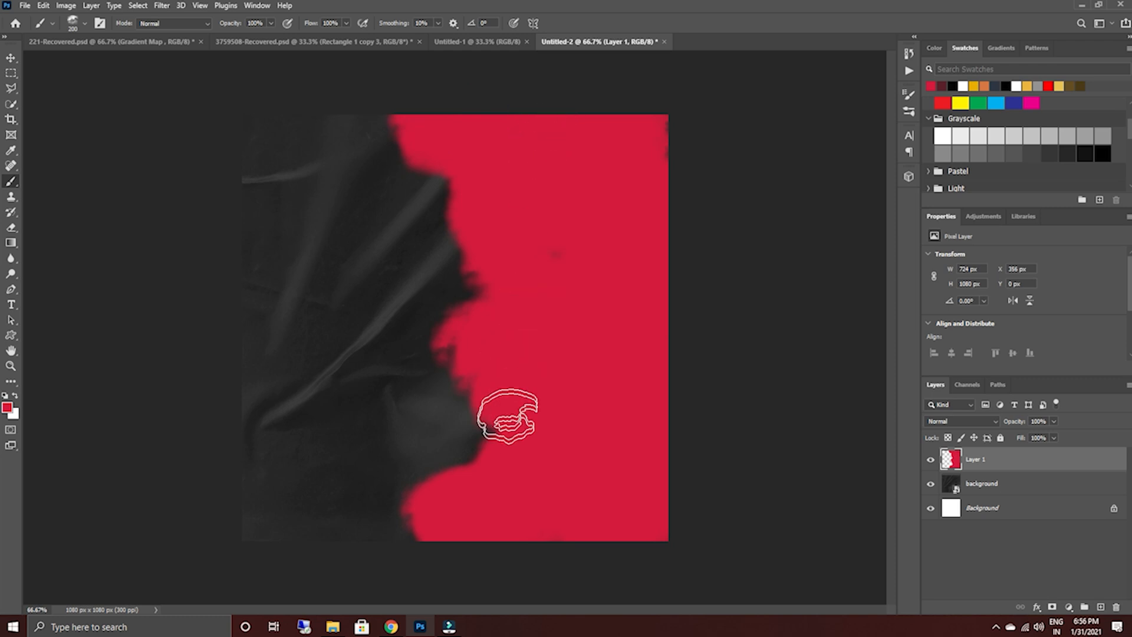
{"action": "left_click", "coordinate": [550, 267]}
{"action": "mouse_move", "coordinate": [495, 439]}
{"action": "left_mouse_down"}
{"action": "mouse_move", "coordinate": [484, 525]}
{"action": "mouse_move", "coordinate": [517, 413]}
{"action": "mouse_move", "coordinate": [496, 303]}
{"action": "mouse_move", "coordinate": [425, 147]}
{"action": "mouse_move", "coordinate": [467, 127]}
{"action": "left_mouse_up"}
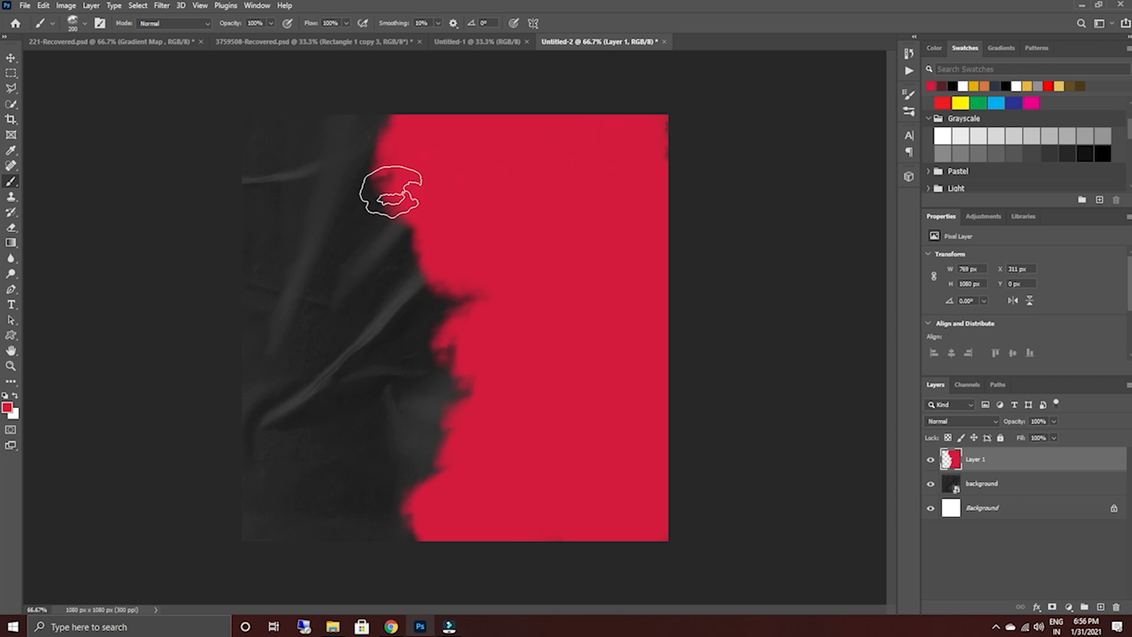
{"action": "key", "text": "ctrl"}
{"action": "key", "text": "ctrl+z"}
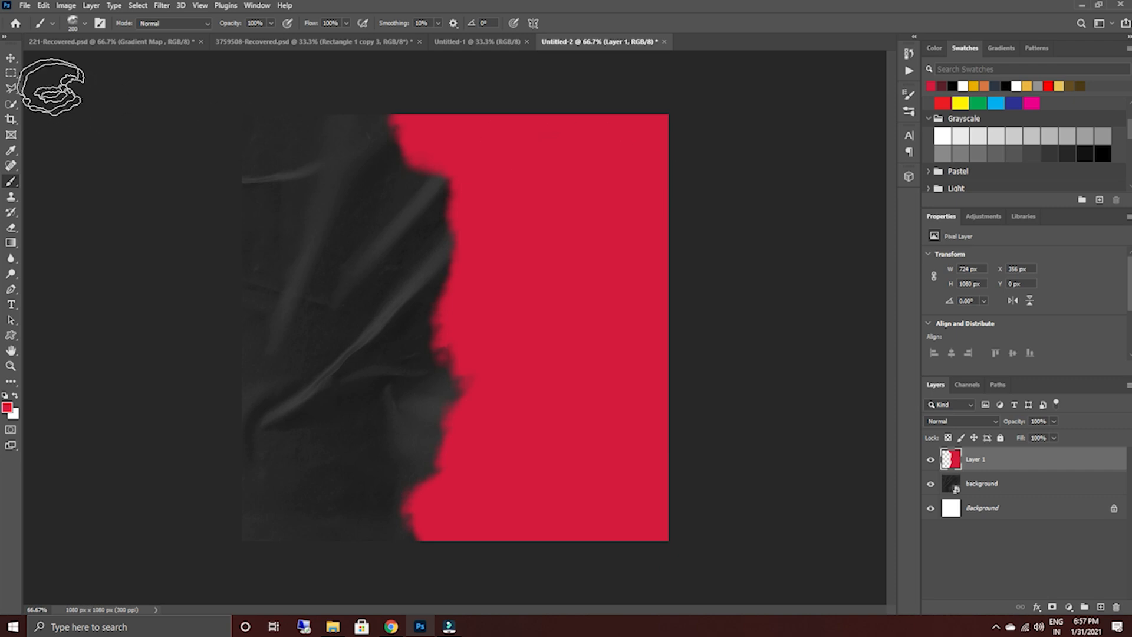
Add a red Kenyan Coffee text layer with the placeholder Lorem Ipsum on the dark area of the canvas.
{"action": "left_click", "coordinate": [11, 58]}
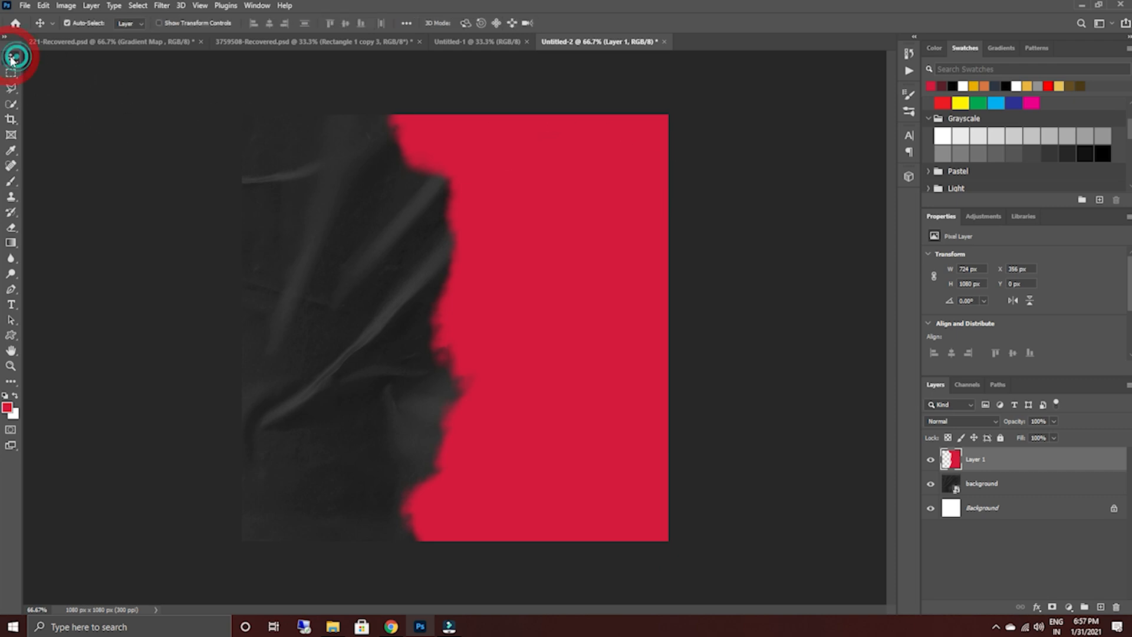
{"action": "left_click", "coordinate": [11, 304]}
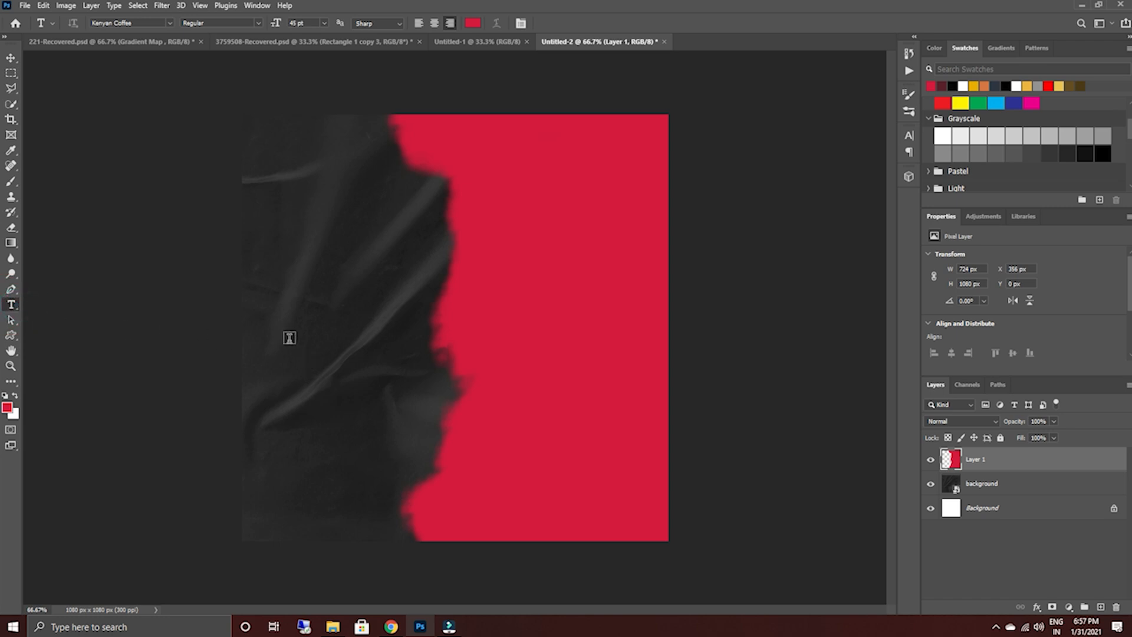
{"action": "left_click", "coordinate": [295, 342]}
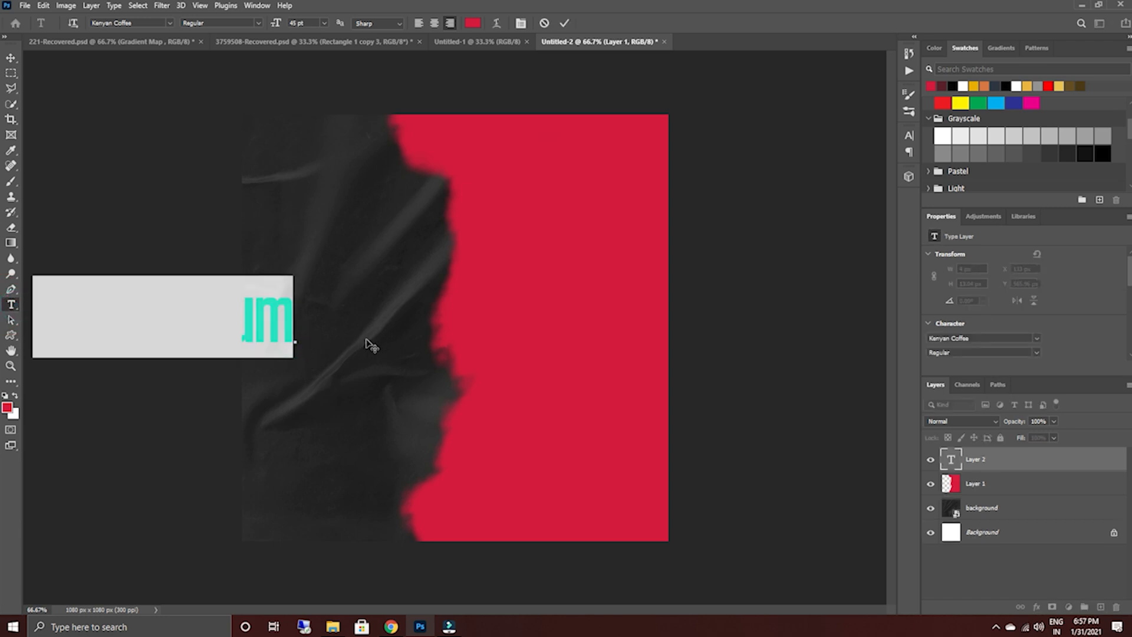
{"action": "left_click", "coordinate": [569, 21]}
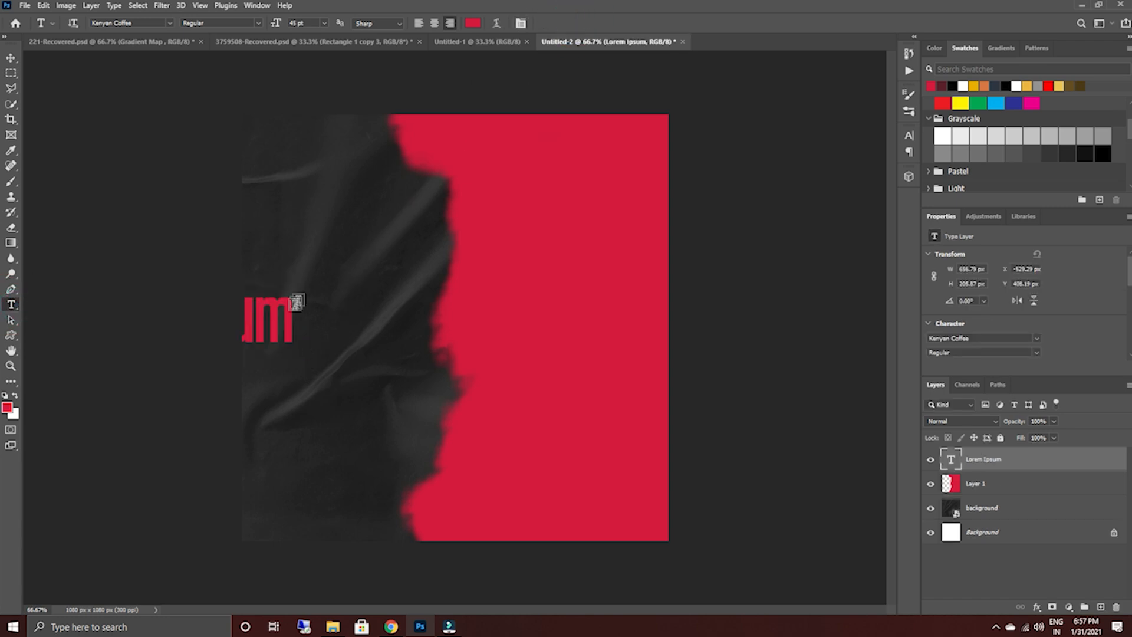
Hide the red paint layer and move the placeholder text fully onto the middle of the canvas.
{"action": "left_click", "coordinate": [11, 58]}
{"action": "left_click_drag", "start_coordinate": [245, 311], "coordinate": [422, 311]}
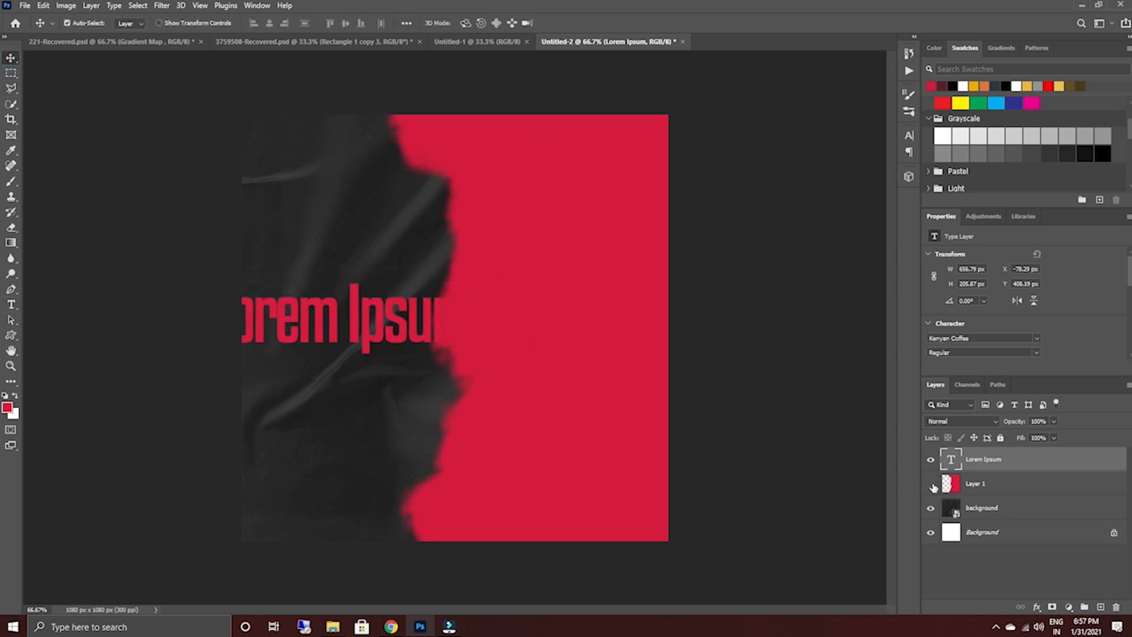
{"action": "left_click", "coordinate": [931, 484]}
{"action": "left_click_drag", "start_coordinate": [383, 323], "coordinate": [455, 319]}
Replace the placeholder text with FITNESS.
{"action": "double_click", "coordinate": [454, 317]}
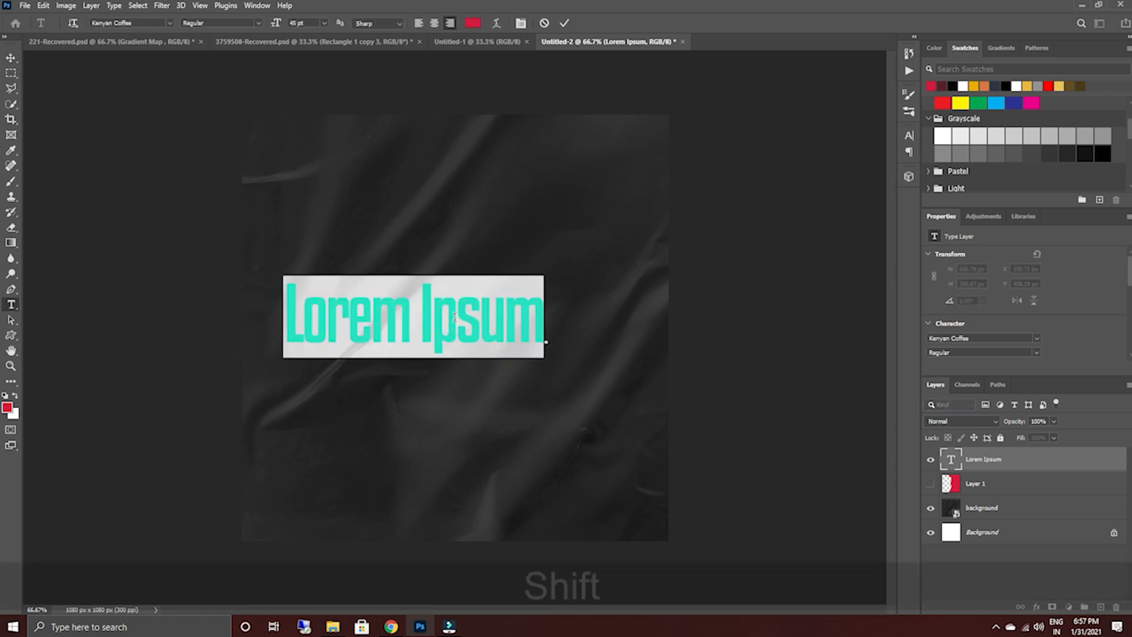
{"action": "type", "text": "FITM"}
{"action": "key", "text": "BackSpace"}
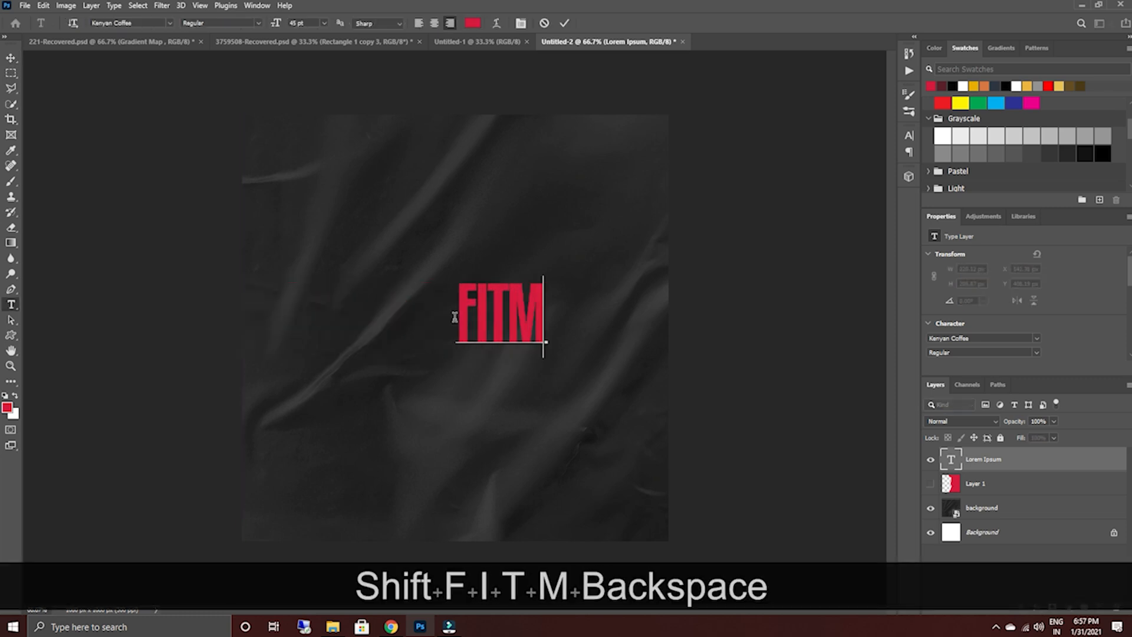
{"action": "type", "text": "NESS"}
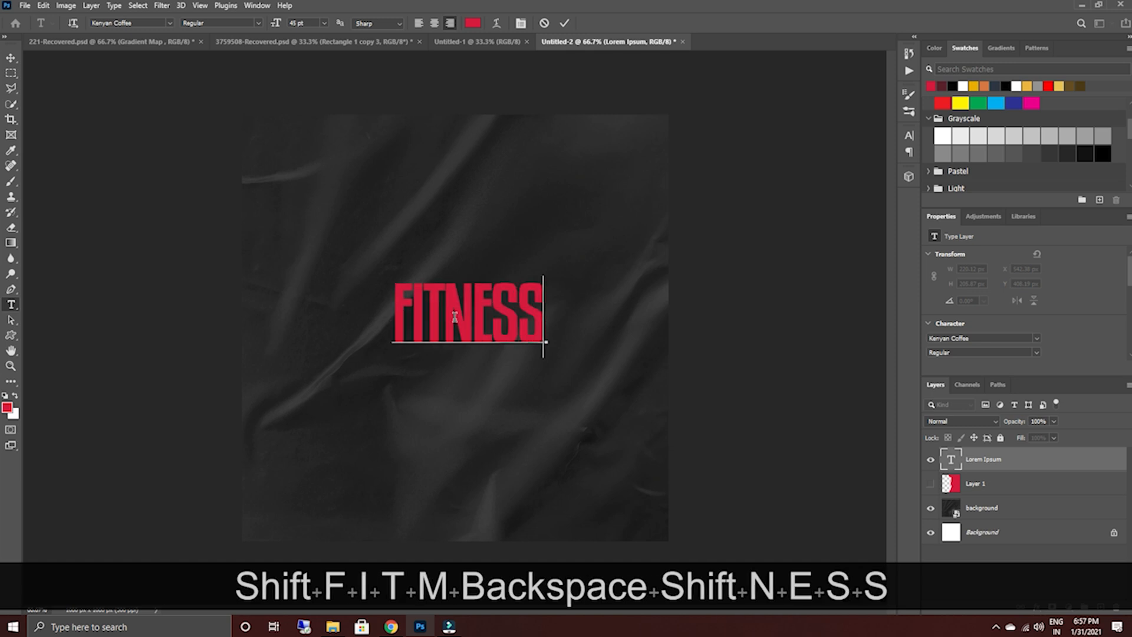
Increase the FITNESS text's font size to 77 pt and commit the text edit.
{"action": "double_click", "coordinate": [478, 312]}
{"action": "scroll", "coordinate": [1041, 323], "scroll_direction": "down", "scroll_amount": 1}
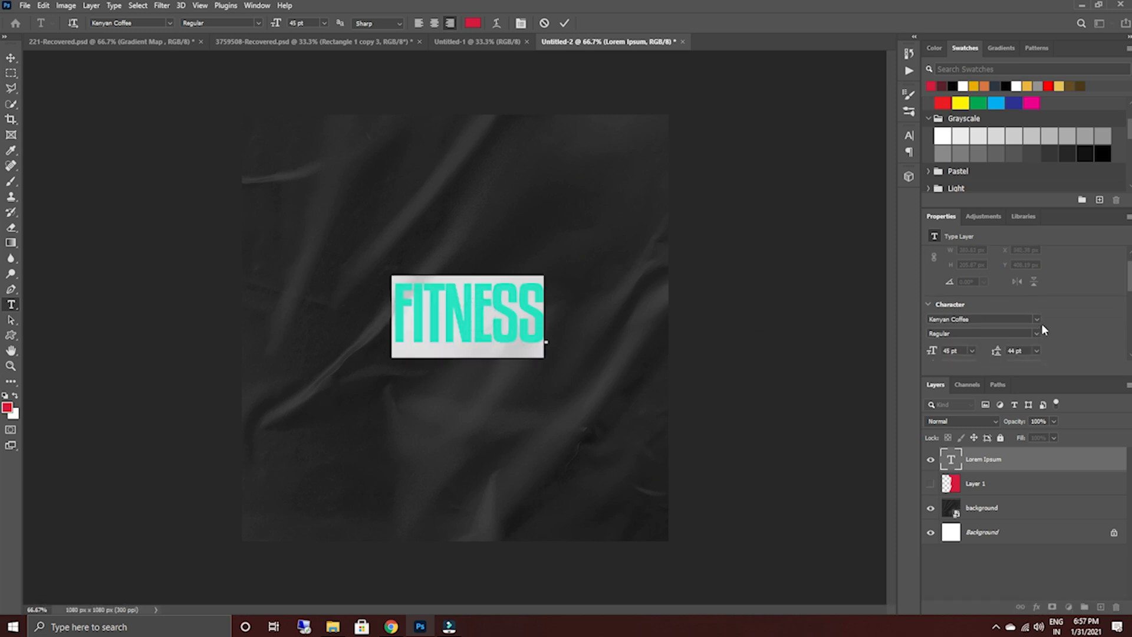
{"action": "left_click_drag", "start_coordinate": [929, 345], "coordinate": [948, 346]}
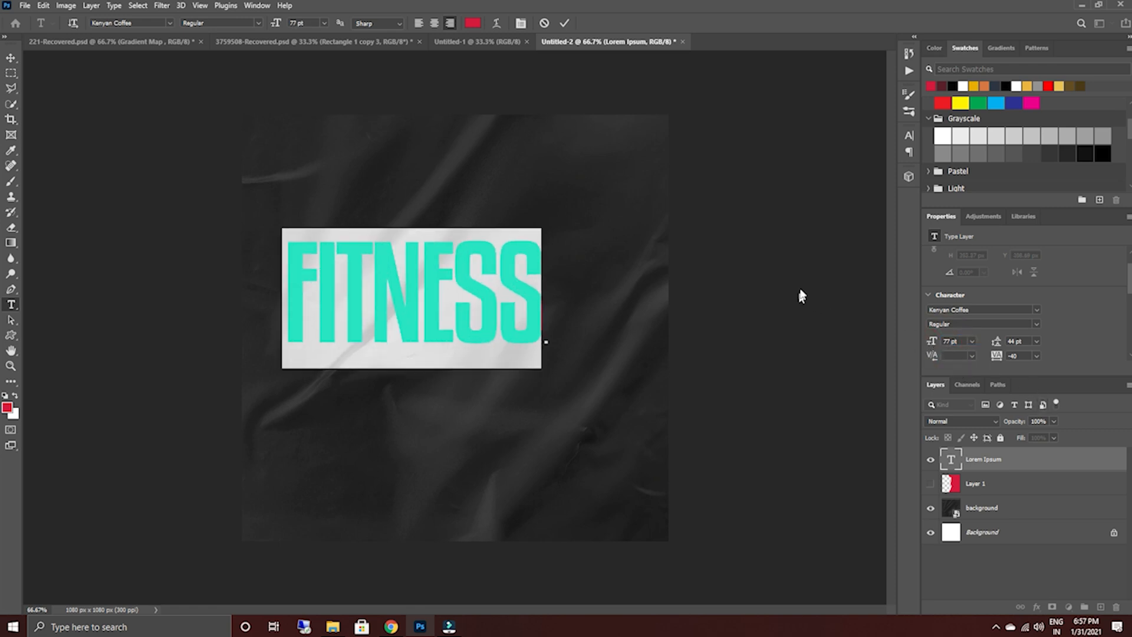
{"action": "left_click", "coordinate": [564, 22]}
{"action": "key", "text": "v"}
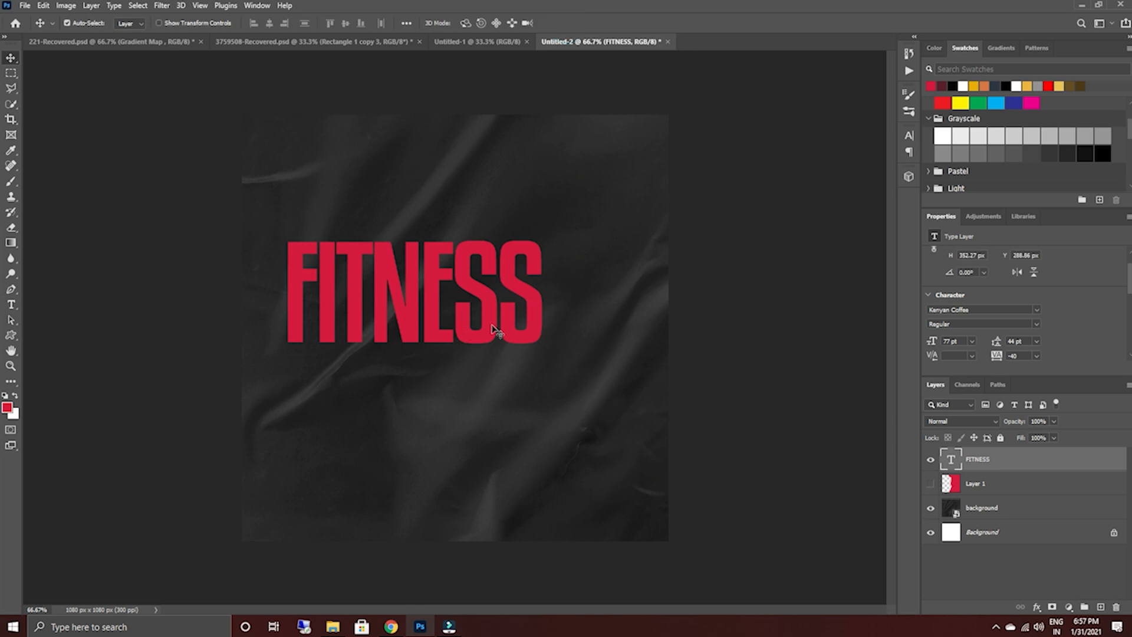
{"action": "double_click", "coordinate": [497, 329]}
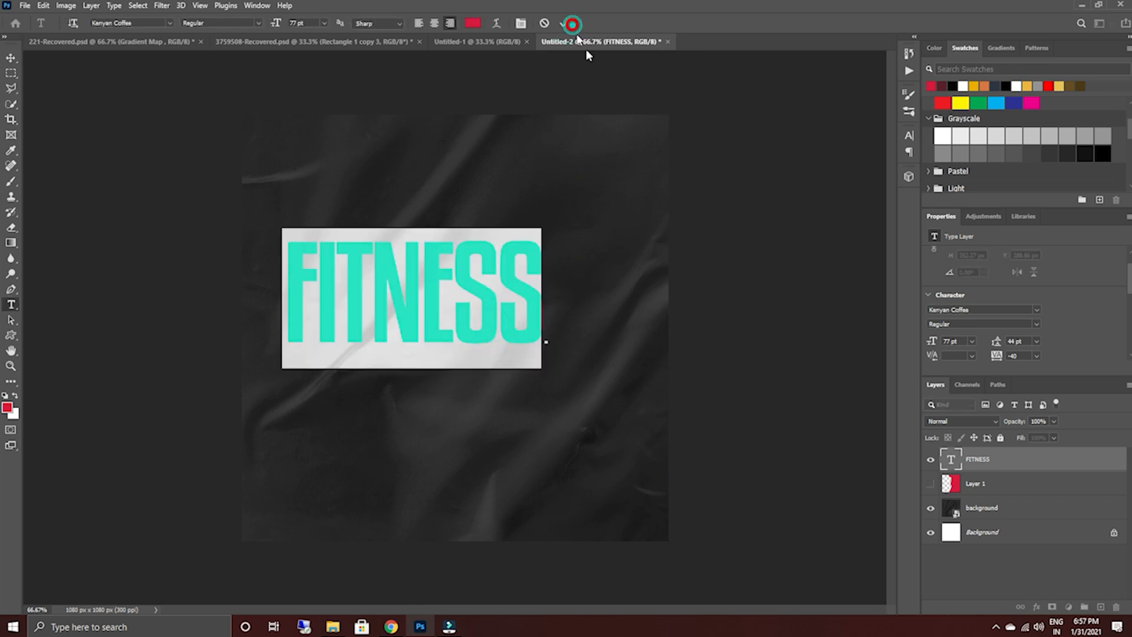
{"action": "left_click", "coordinate": [565, 24]}
{"action": "key", "text": "v"}
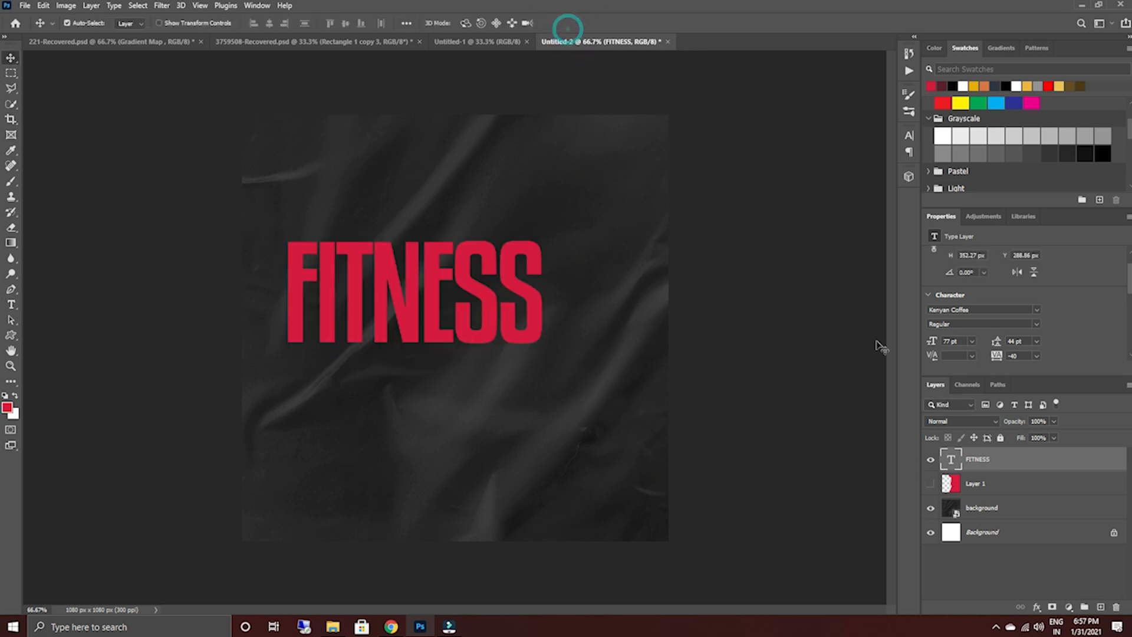
Add a Stroke layer style to the FITNESS text and set its fill type to Color.
{"action": "double_click", "coordinate": [1055, 468]}
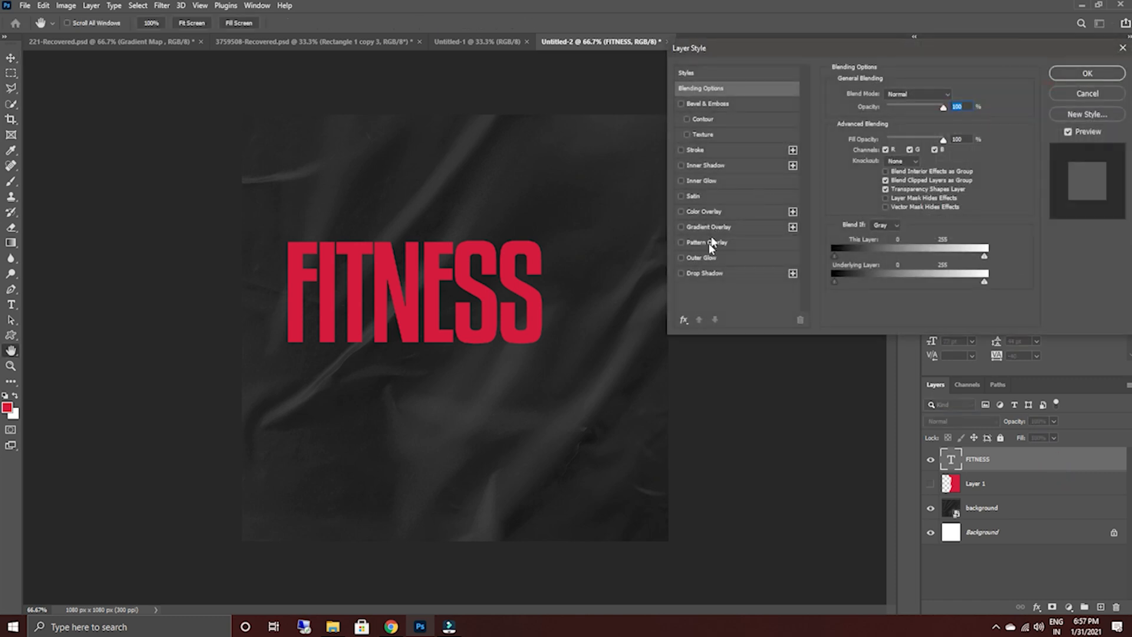
{"action": "left_click", "coordinate": [681, 149]}
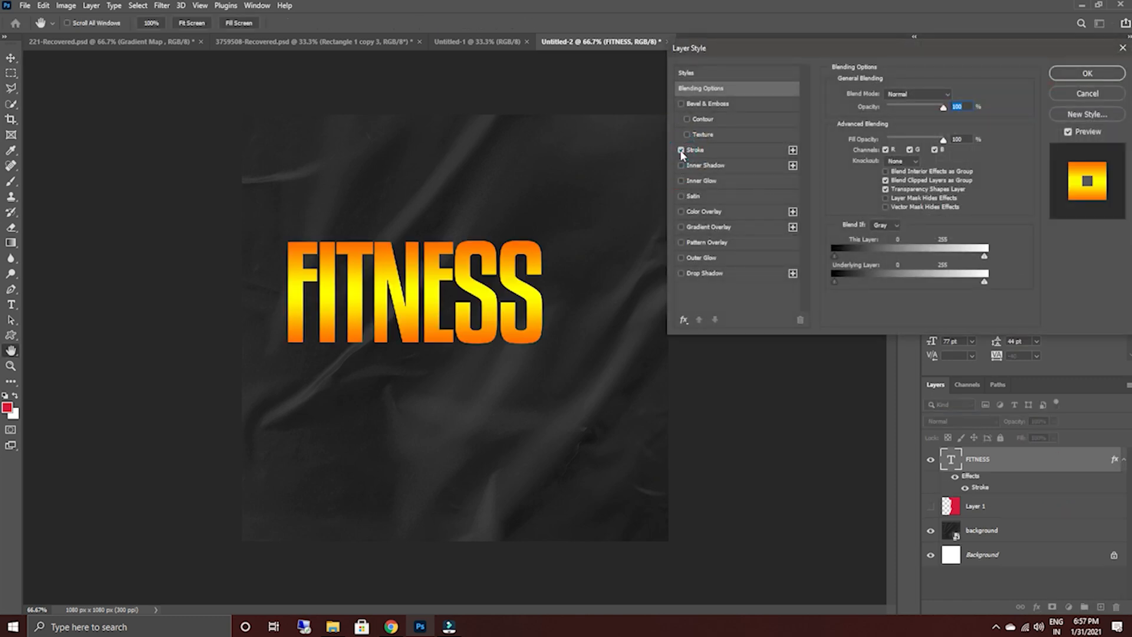
{"action": "left_click", "coordinate": [723, 150]}
{"action": "left_click", "coordinate": [898, 185]}
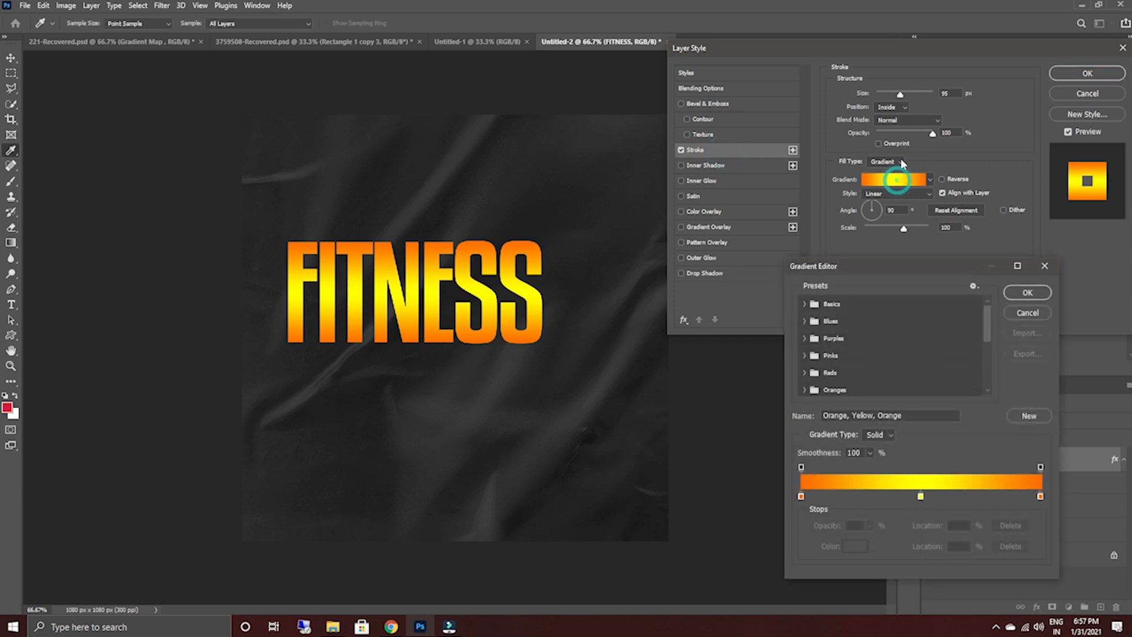
{"action": "left_click", "coordinate": [1026, 313]}
{"action": "left_click", "coordinate": [885, 162]}
{"action": "left_click", "coordinate": [890, 175]}
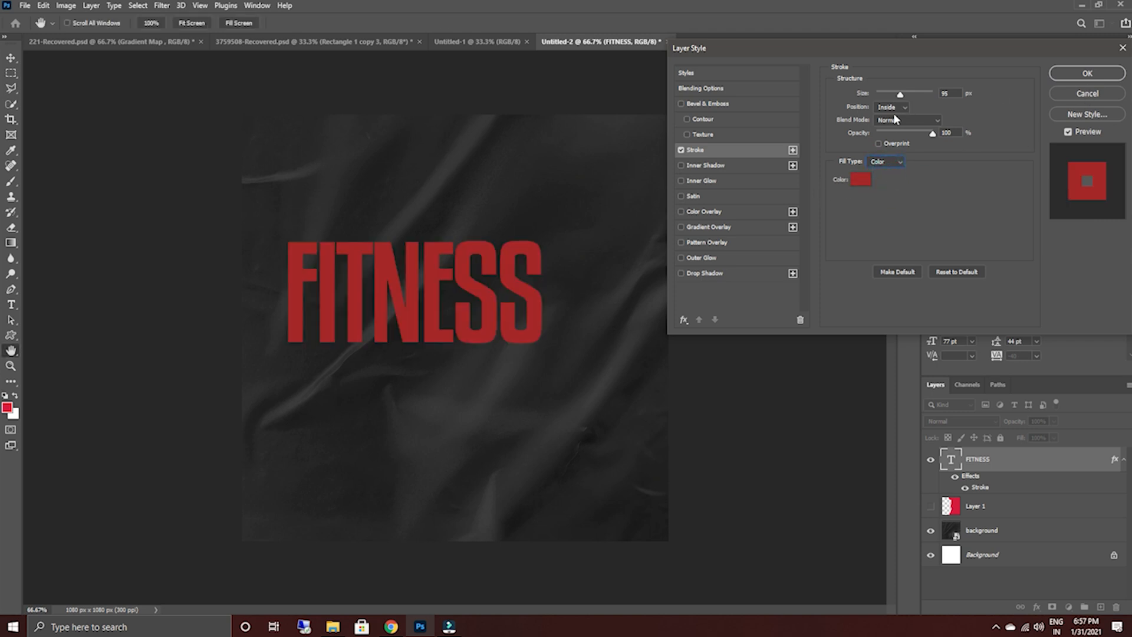
Reduce the stroke to a thin outline and set the FITNESS layer's Fill to 0%.
{"action": "left_click_drag", "start_coordinate": [901, 94], "coordinate": [883, 94]}
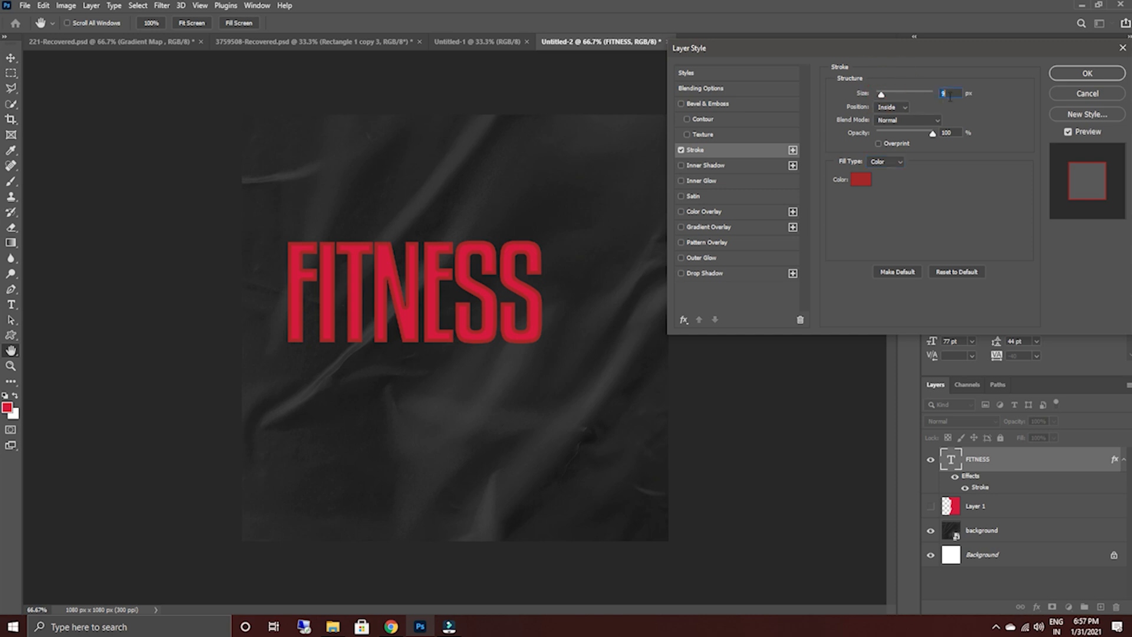
{"action": "left_click", "coordinate": [1071, 74]}
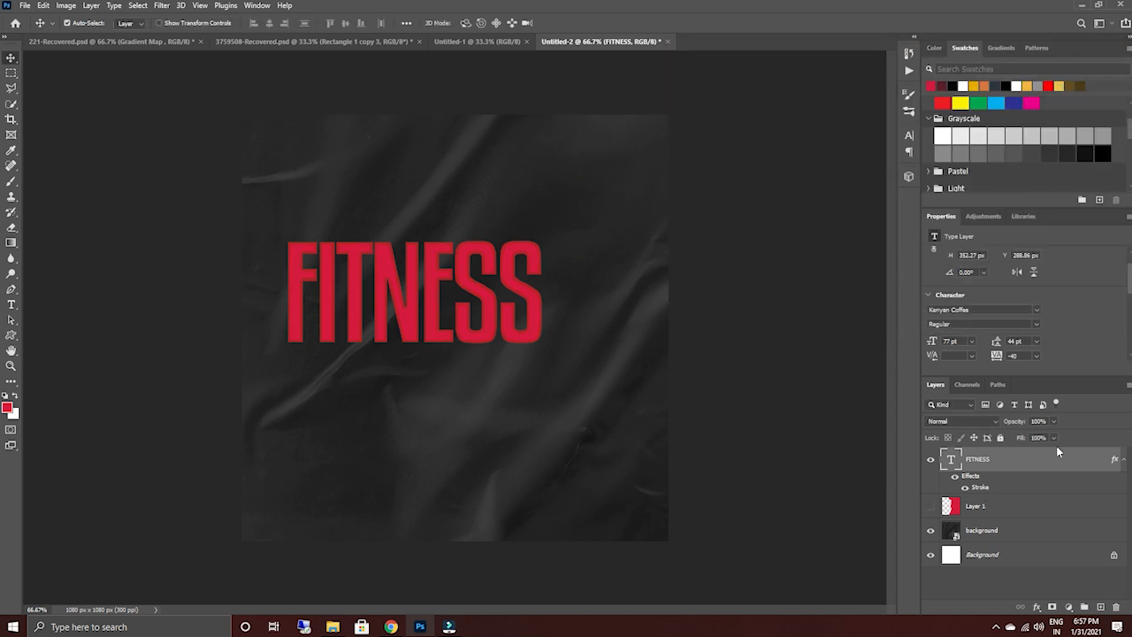
{"action": "left_click_drag", "start_coordinate": [1022, 440], "coordinate": [949, 444]}
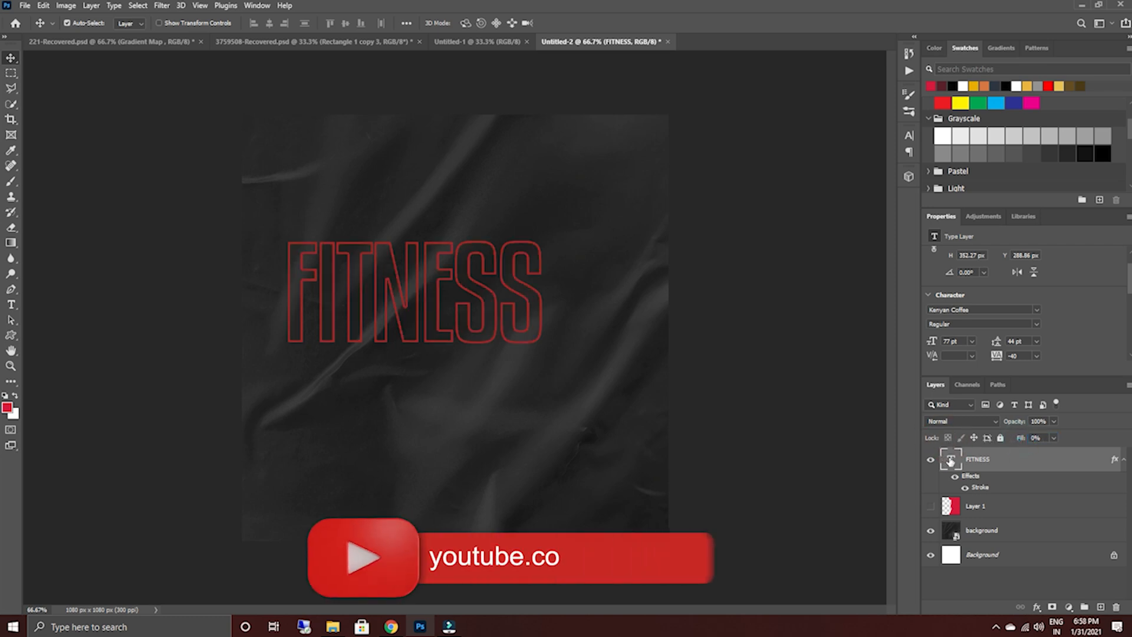
Rotate the FITNESS text to -90° so it reads vertically, and move it toward the poster's left side.
{"action": "left_click", "coordinate": [11, 58]}
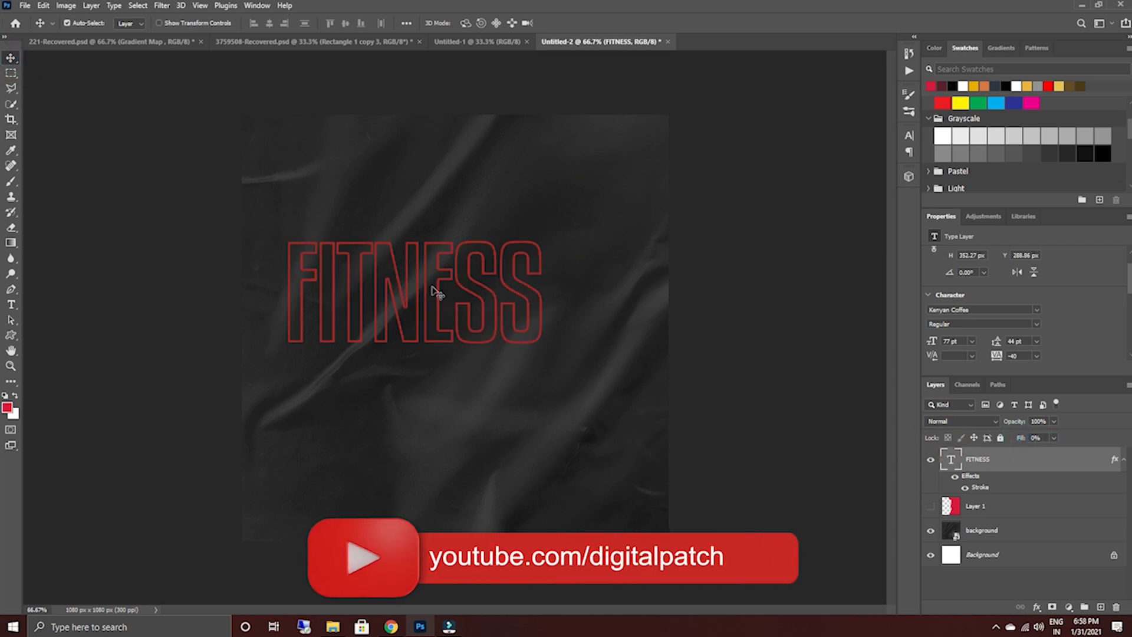
{"action": "key", "text": "ctrl+t"}
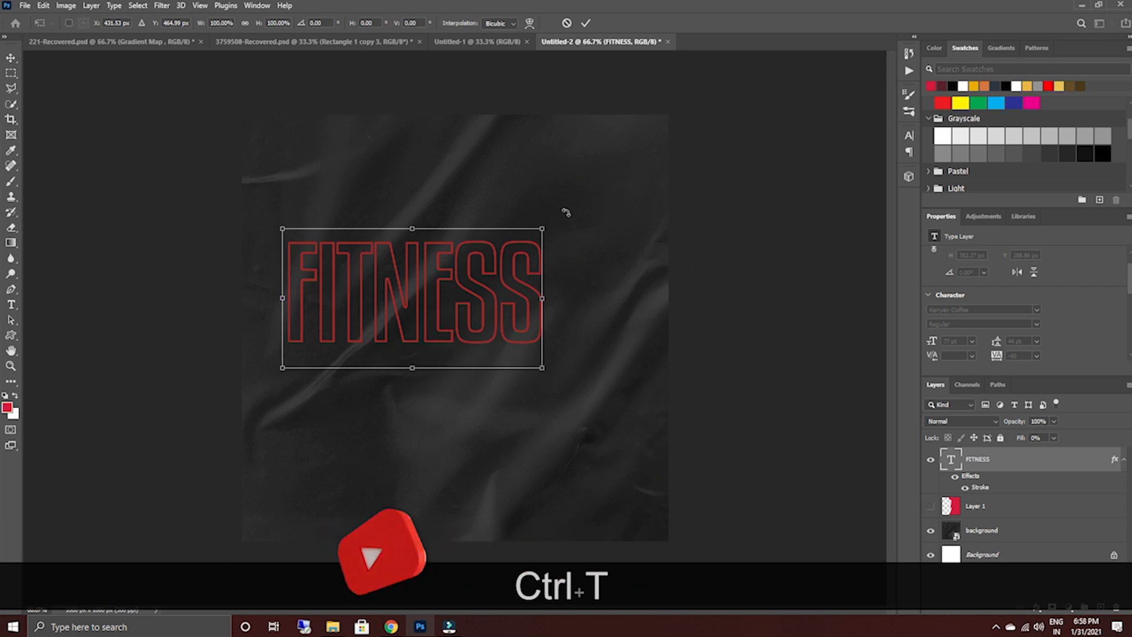
{"action": "key", "text": "shift"}
{"action": "left_click_drag", "start_coordinate": [559, 218], "coordinate": [366, 190]}
{"action": "left_click_drag", "start_coordinate": [412, 291], "coordinate": [335, 291]}
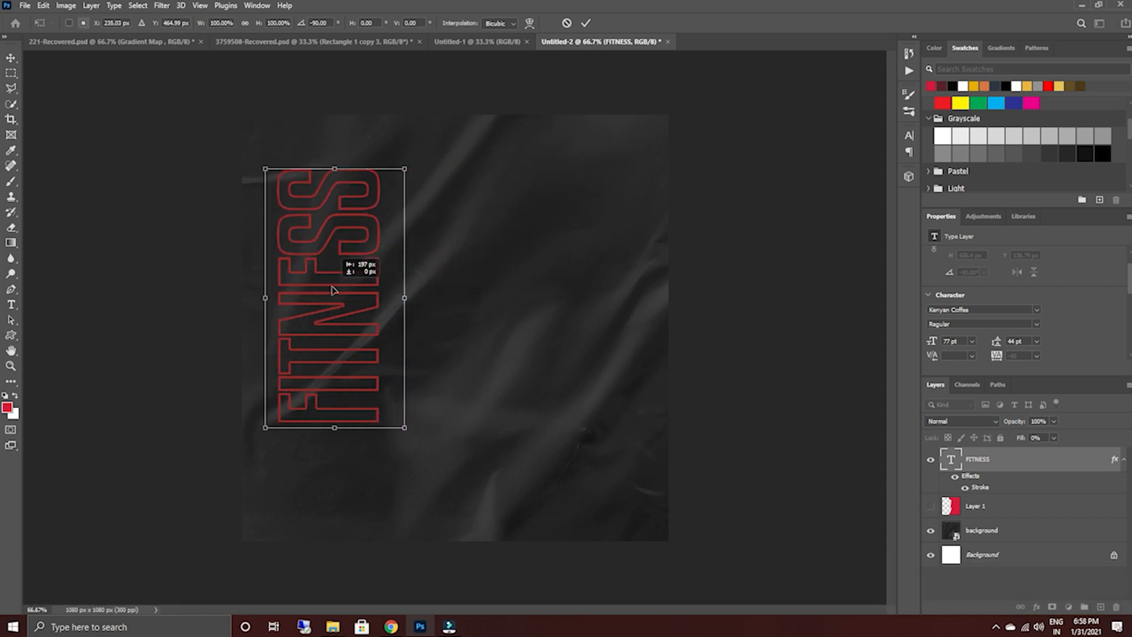
Enlarge the vertical FITNESS text to nearly the full canvas height, narrow it against the left edge, and commit the transform.
{"action": "left_click_drag", "start_coordinate": [406, 432], "coordinate": [425, 463]}
{"action": "left_click_drag", "start_coordinate": [360, 366], "coordinate": [361, 394]}
{"action": "left_click_drag", "start_coordinate": [419, 485], "coordinate": [435, 507]}
{"action": "left_click_drag", "start_coordinate": [379, 379], "coordinate": [391, 384]}
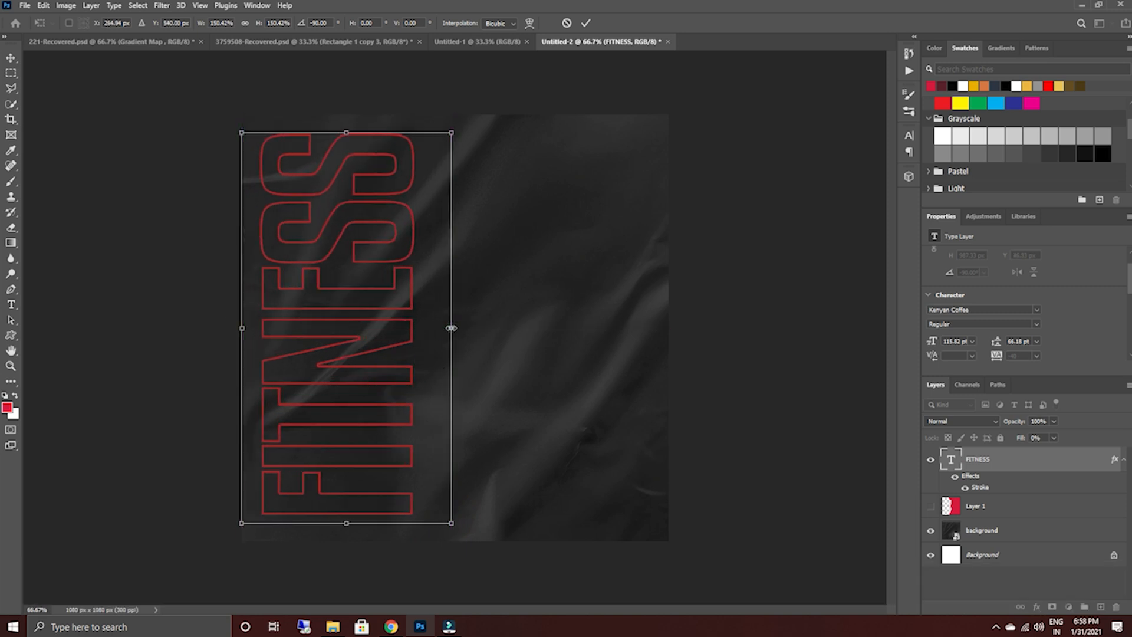
{"action": "left_click_drag", "start_coordinate": [451, 327], "coordinate": [387, 325]}
{"action": "left_click", "coordinate": [585, 24]}
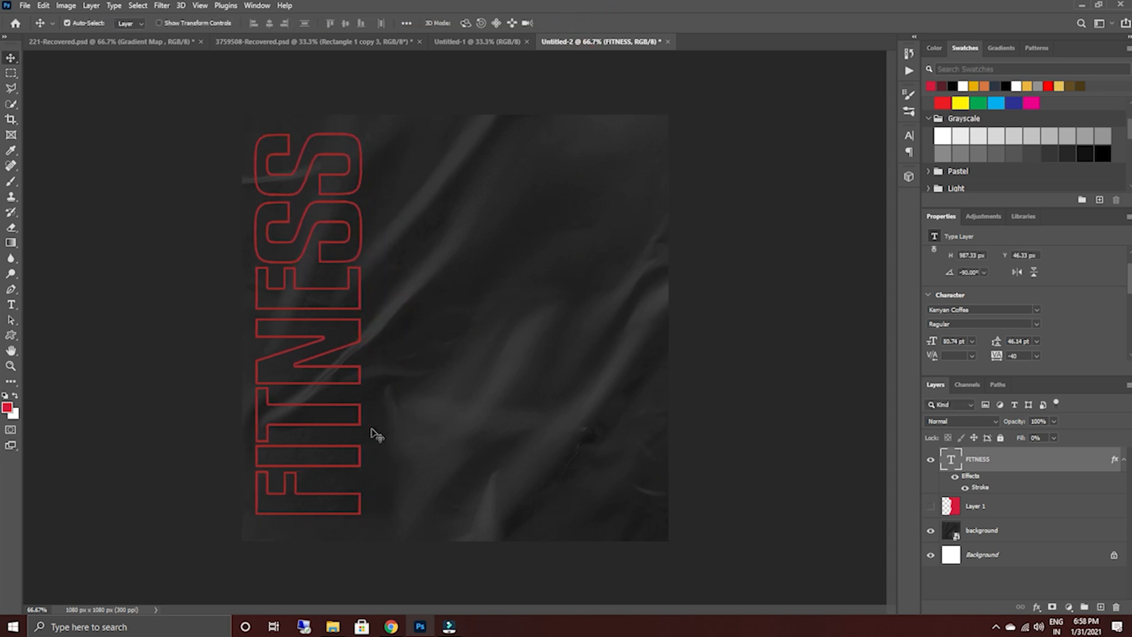
Nudge the vertical FITNESS text slightly to the right, away from the canvas edge.
{"action": "left_click", "coordinate": [321, 345]}
{"action": "key", "text": "Right"}
{"action": "key", "text": "Right"}
{"action": "key", "text": "Right"}
{"action": "key", "text": "Right"}
{"action": "key", "text": "Right"}
{"action": "key", "text": "Right"}
{"action": "key", "text": "Right"}
{"action": "key", "text": "Right"}
{"action": "key", "text": "Right"}
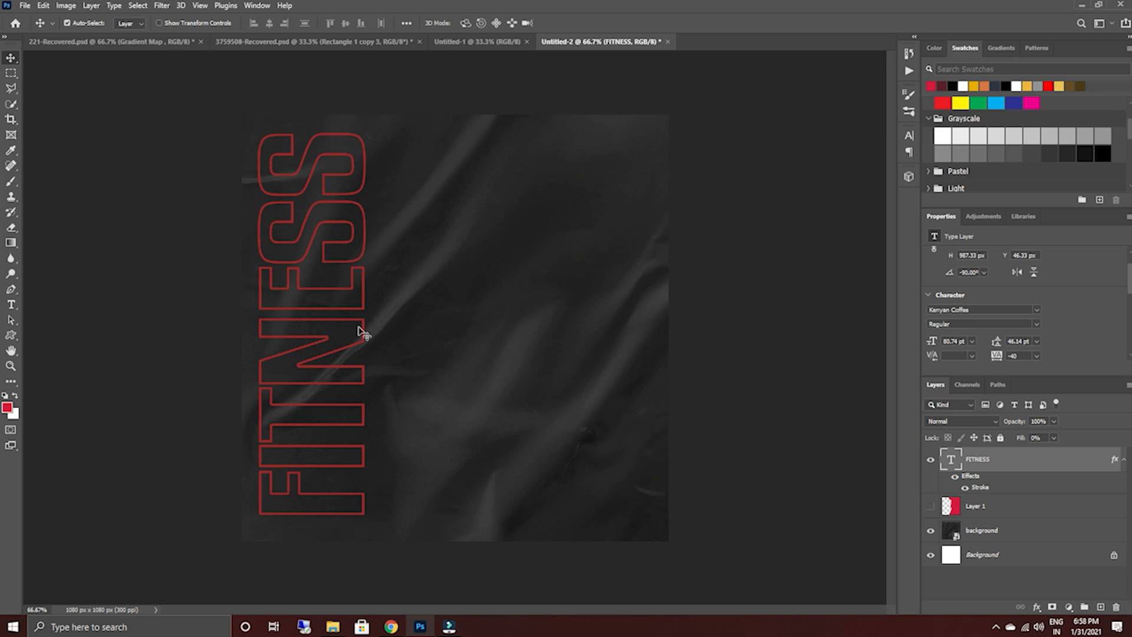
{"action": "left_click", "coordinate": [14, 63]}
{"action": "left_click", "coordinate": [718, 14]}
Make Layer 1 visible and embed beautiful-girl-gym.jpg from the Downloads folder directly above it.
{"action": "left_click", "coordinate": [931, 508]}
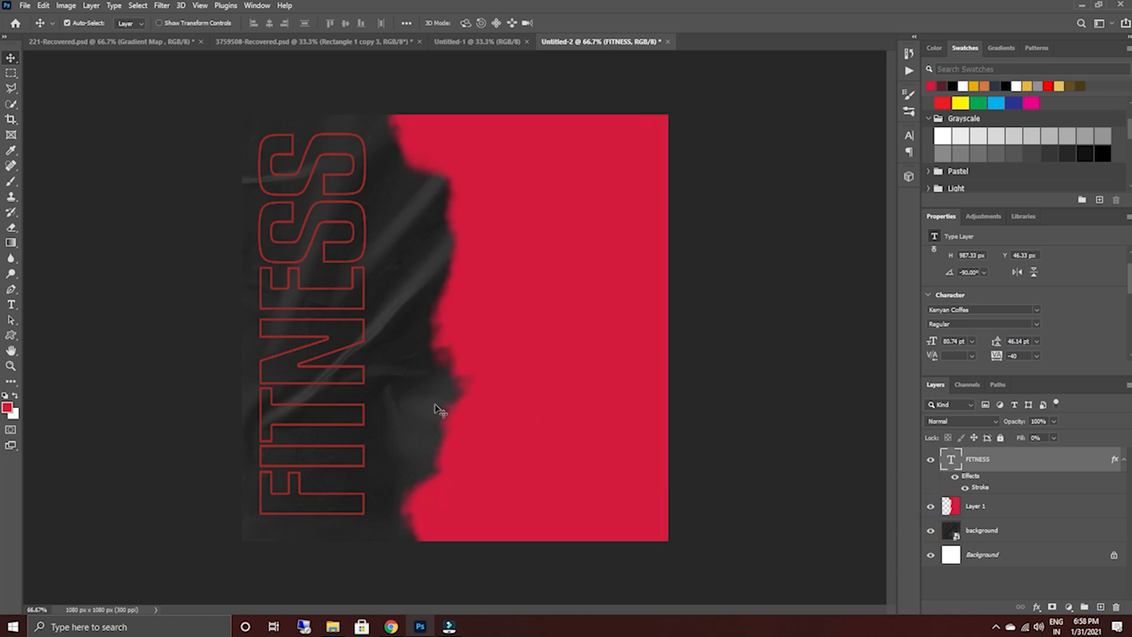
{"action": "left_click", "coordinate": [1029, 513]}
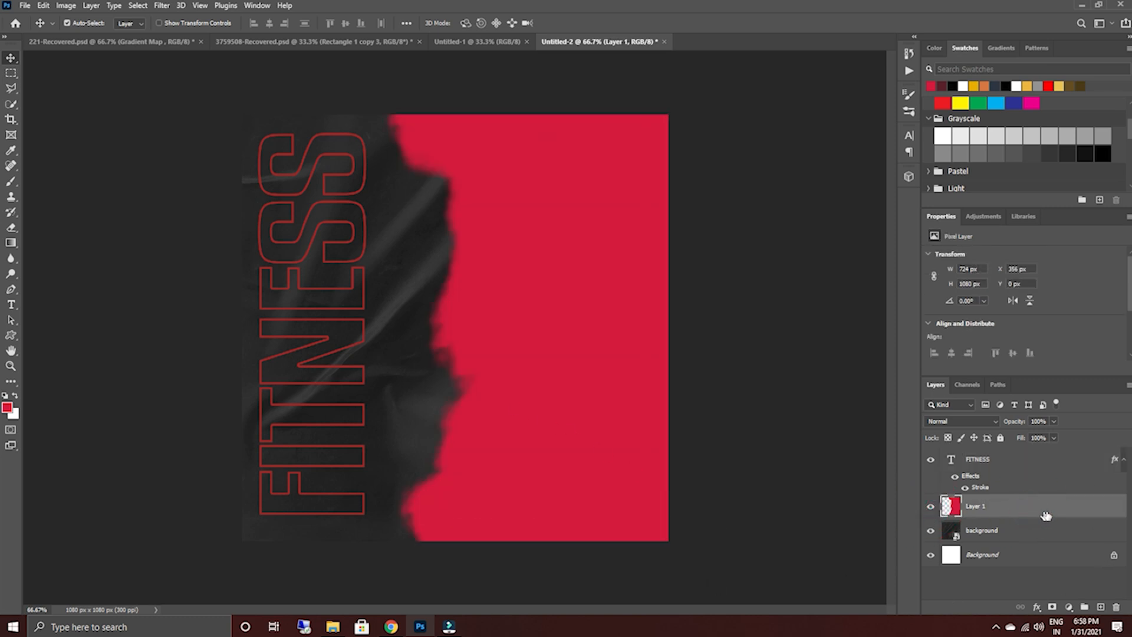
{"action": "left_click", "coordinate": [25, 6]}
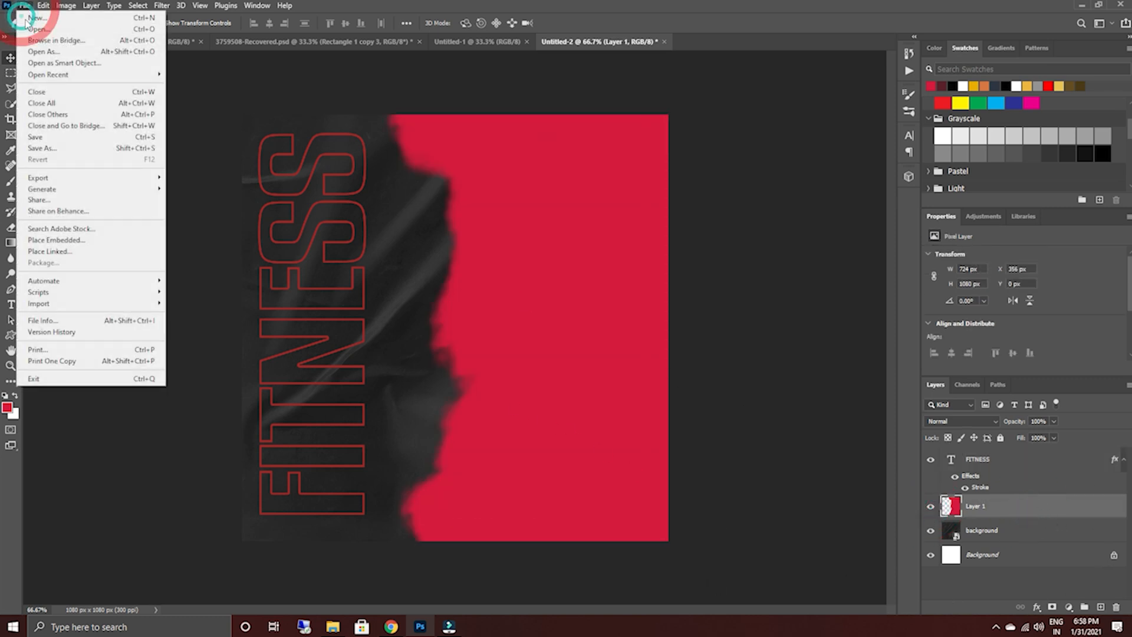
{"action": "left_click", "coordinate": [70, 237]}
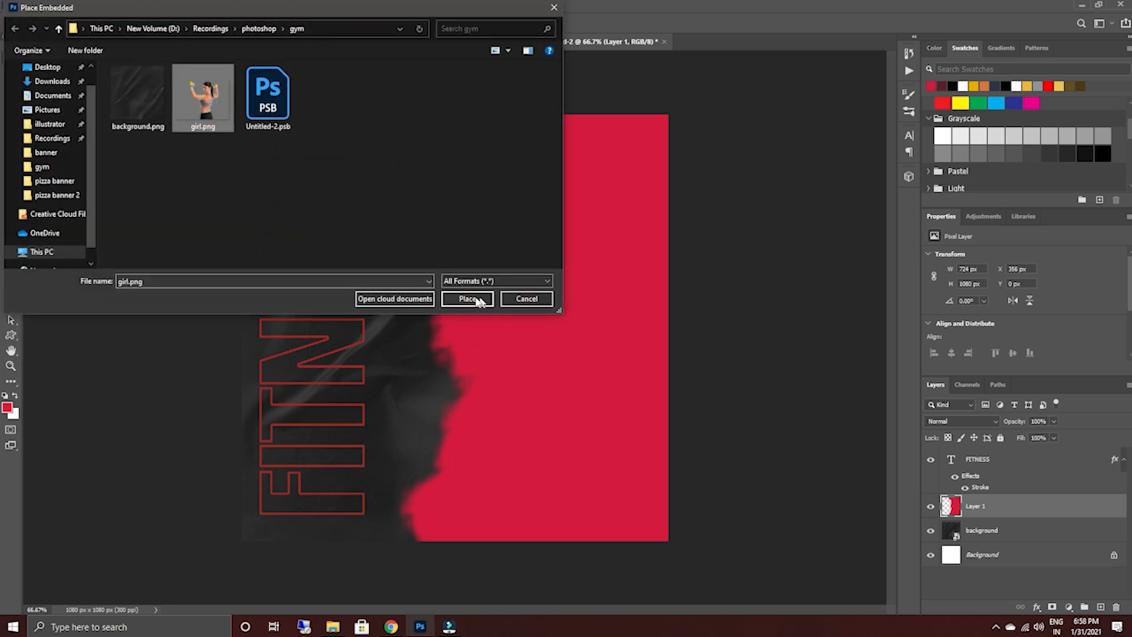
{"action": "left_click", "coordinate": [52, 81]}
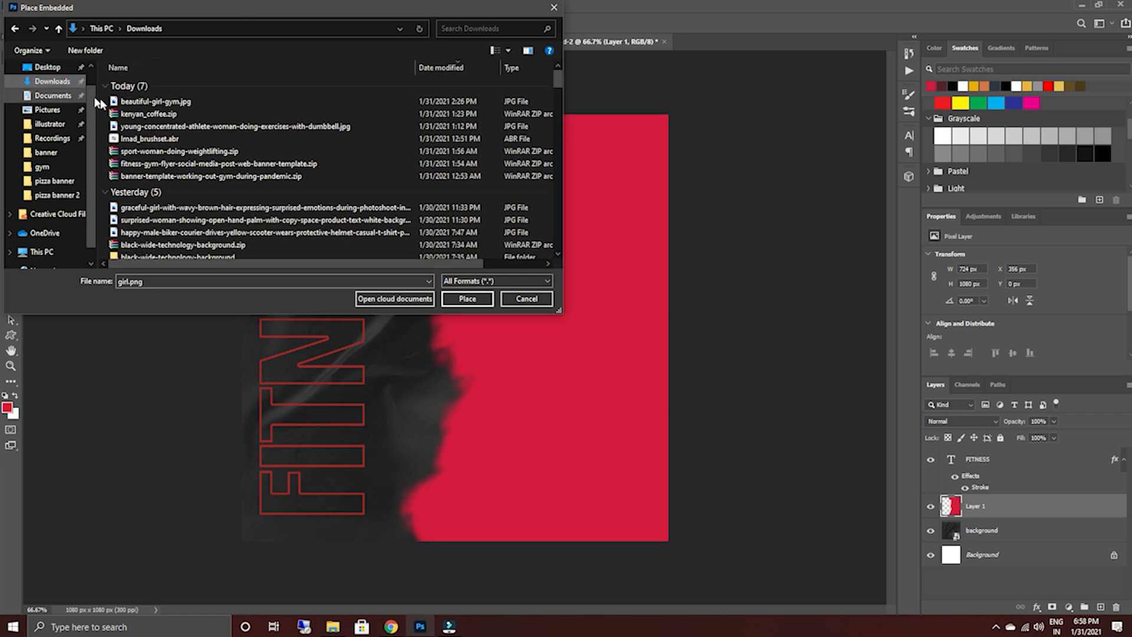
{"action": "left_click", "coordinate": [157, 102]}
{"action": "left_click", "coordinate": [476, 298]}
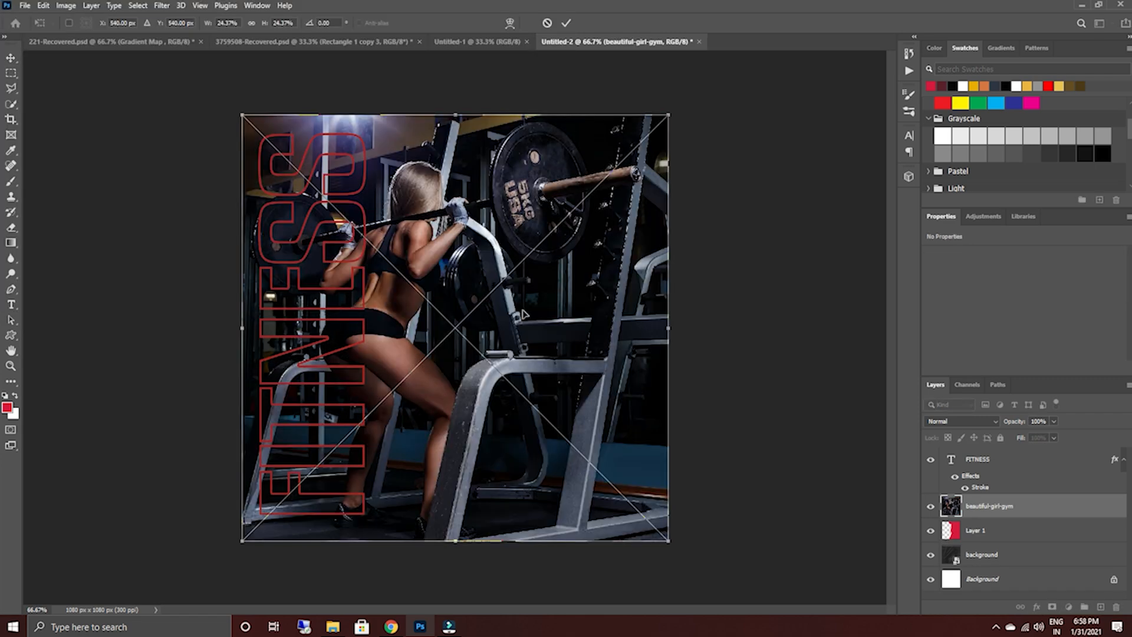
{"action": "left_click", "coordinate": [565, 24]}
Clip the gym photo to the red brush shape on Layer 1 and shift it right to X 311 px.
{"action": "key", "text": "alt"}
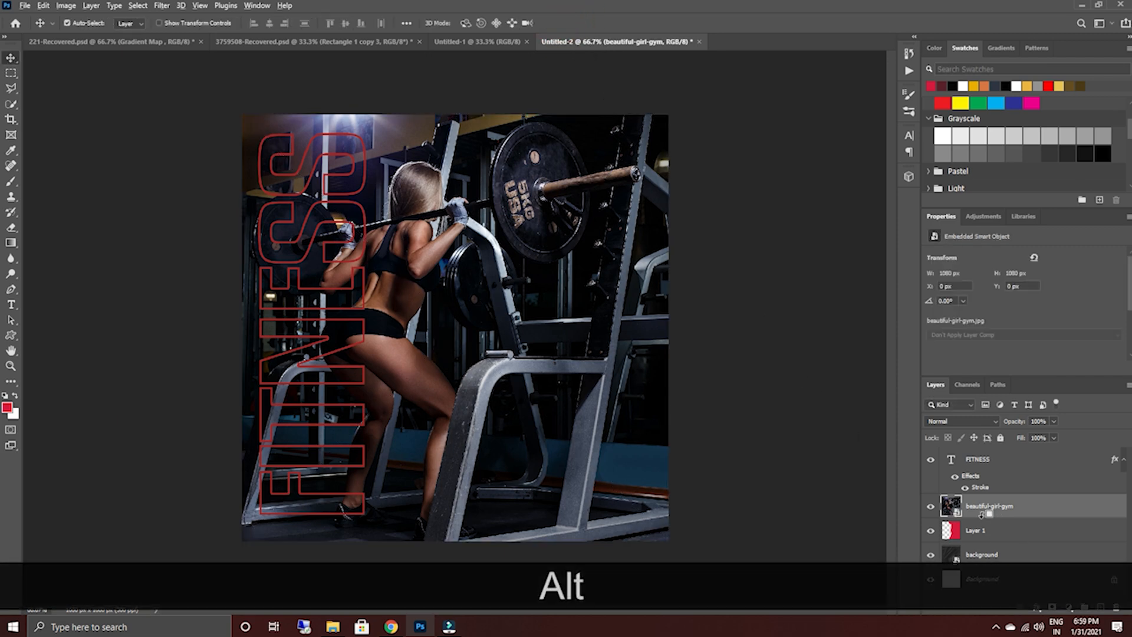
{"action": "left_click", "coordinate": [981, 516], "text": "alt"}
{"action": "left_click_drag", "start_coordinate": [561, 364], "coordinate": [679, 366]}
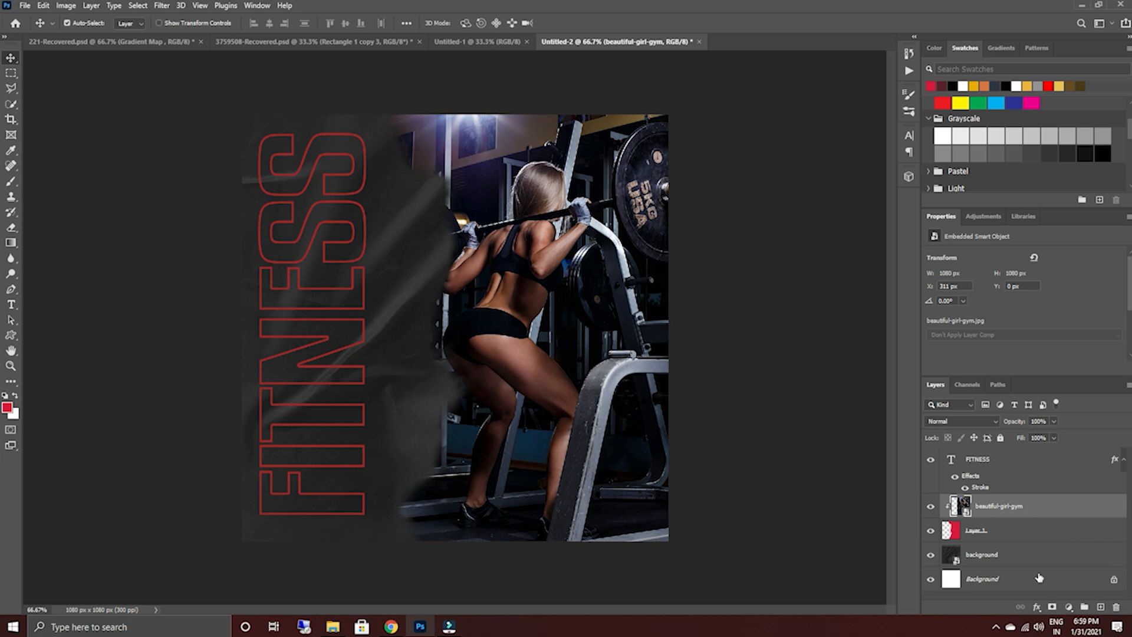
Add a Gradient Map adjustment layer above the gym photo and clip it to that photo.
{"action": "left_click", "coordinate": [1068, 607]}
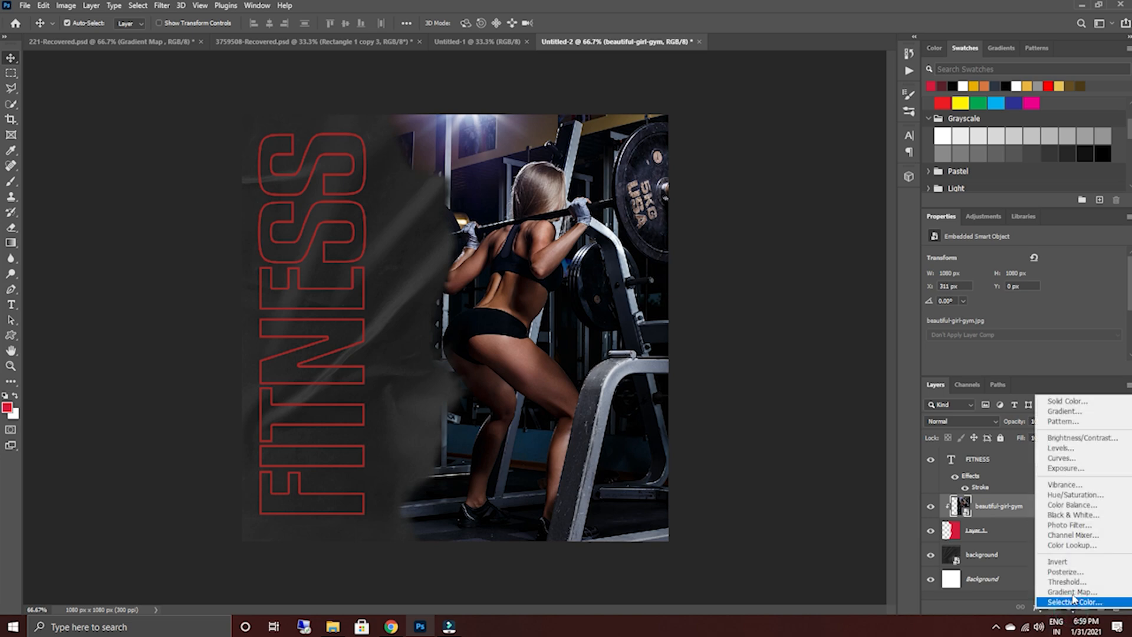
{"action": "left_click", "coordinate": [1070, 591]}
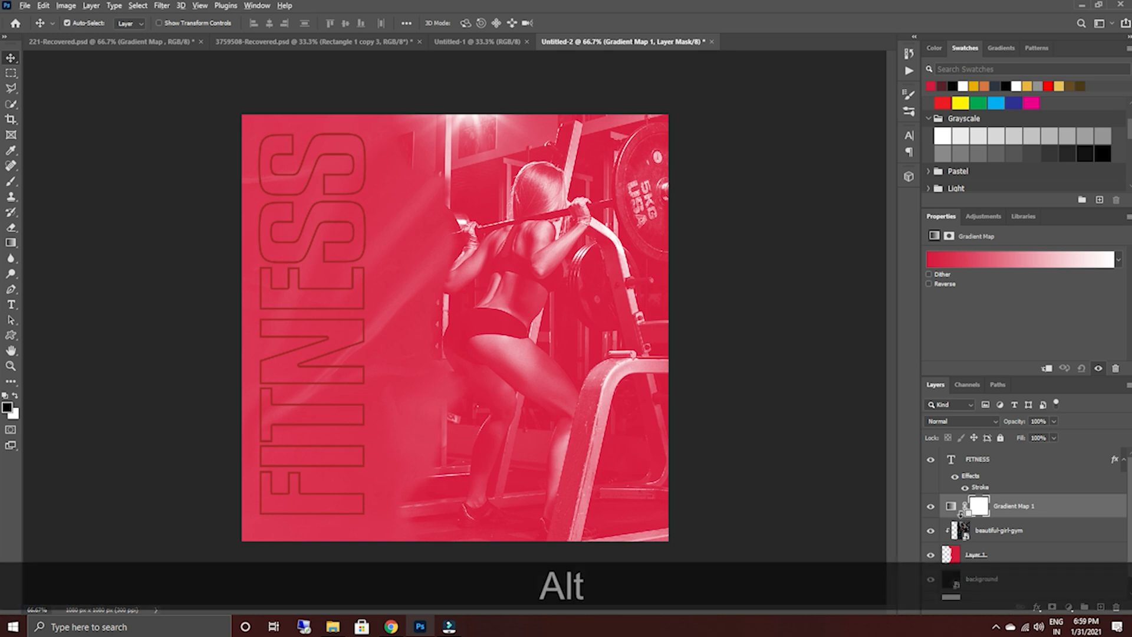
{"action": "left_click", "coordinate": [957, 518], "text": "alt"}
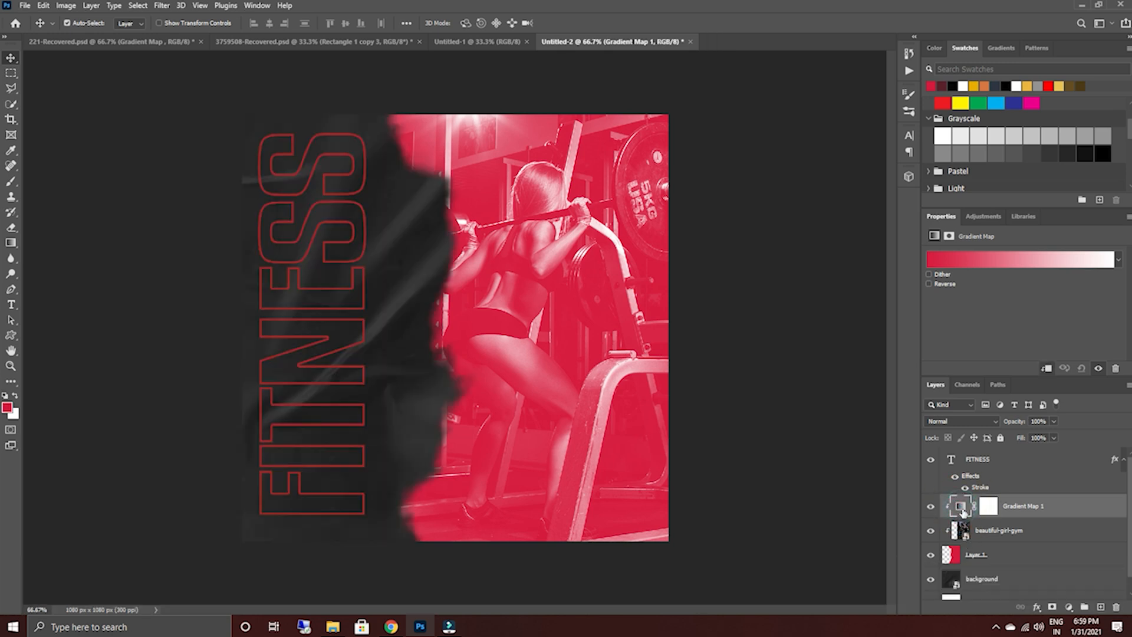
Edit the gradient map's colors, keeping the start stop crimson red and setting the end stop to black, 000000.
{"action": "left_click", "coordinate": [1013, 266]}
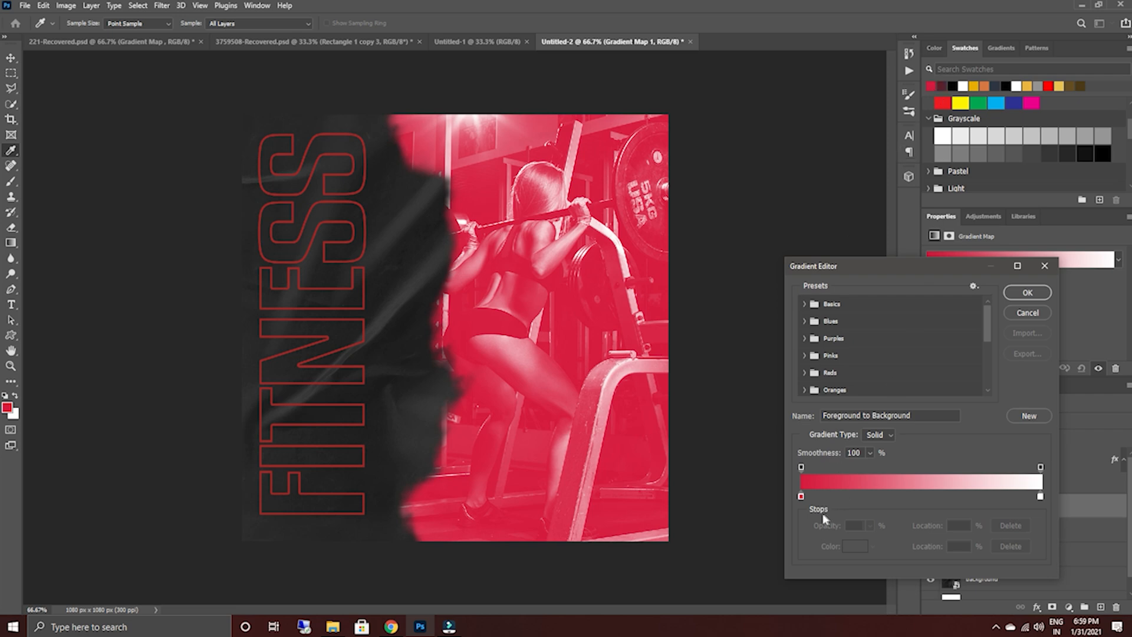
{"action": "left_click", "coordinate": [801, 497]}
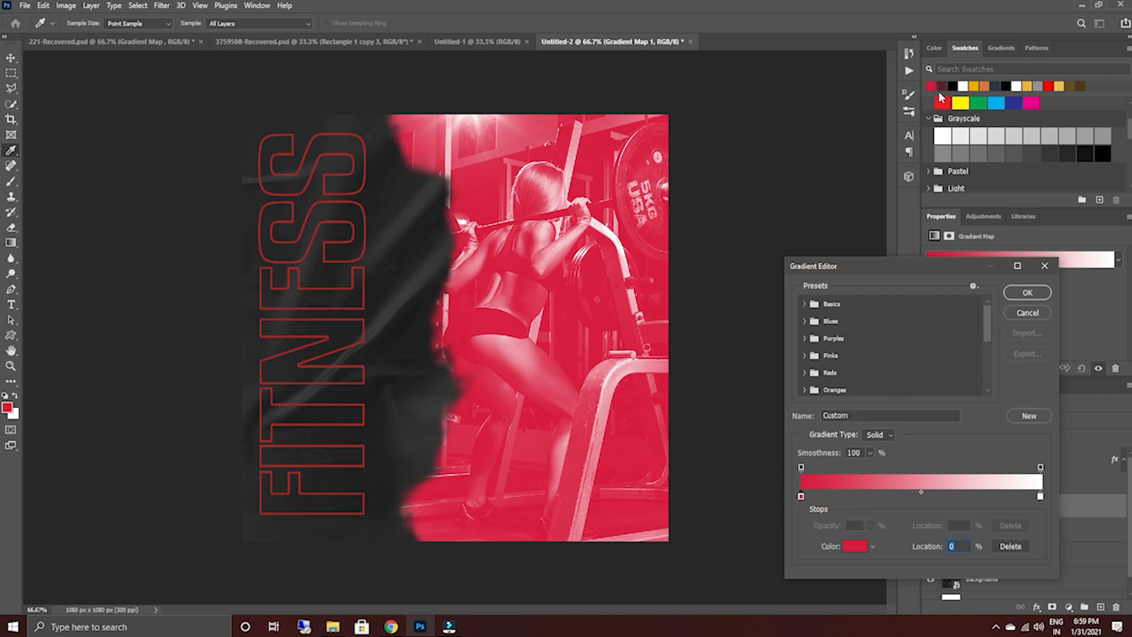
{"action": "left_click", "coordinate": [941, 86]}
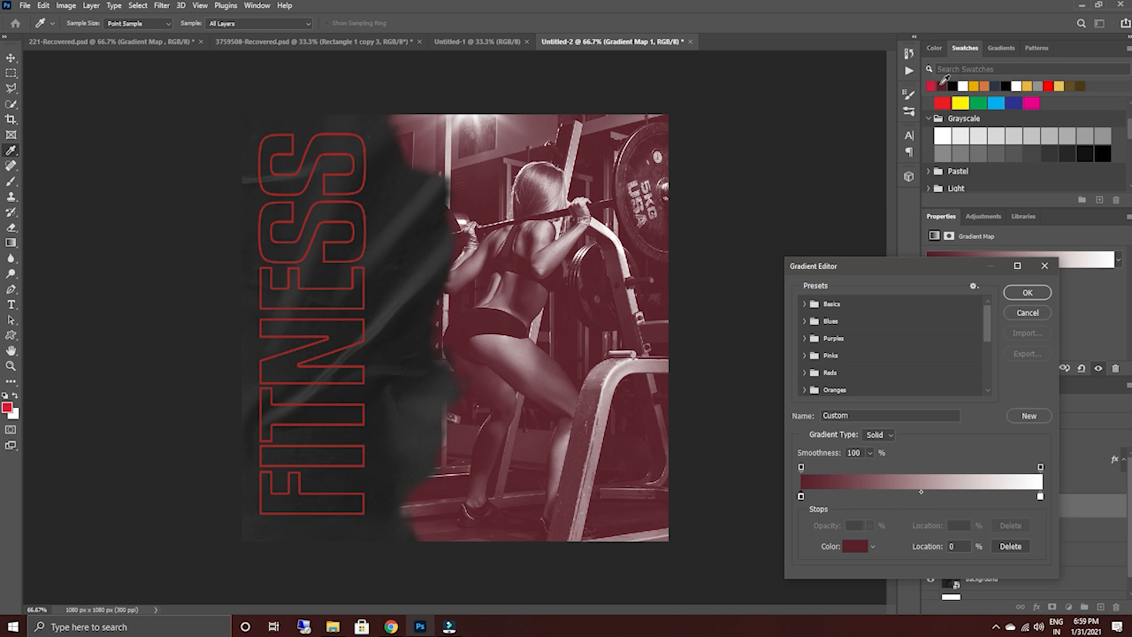
{"action": "left_click", "coordinate": [931, 86]}
{"action": "left_click", "coordinate": [1038, 497]}
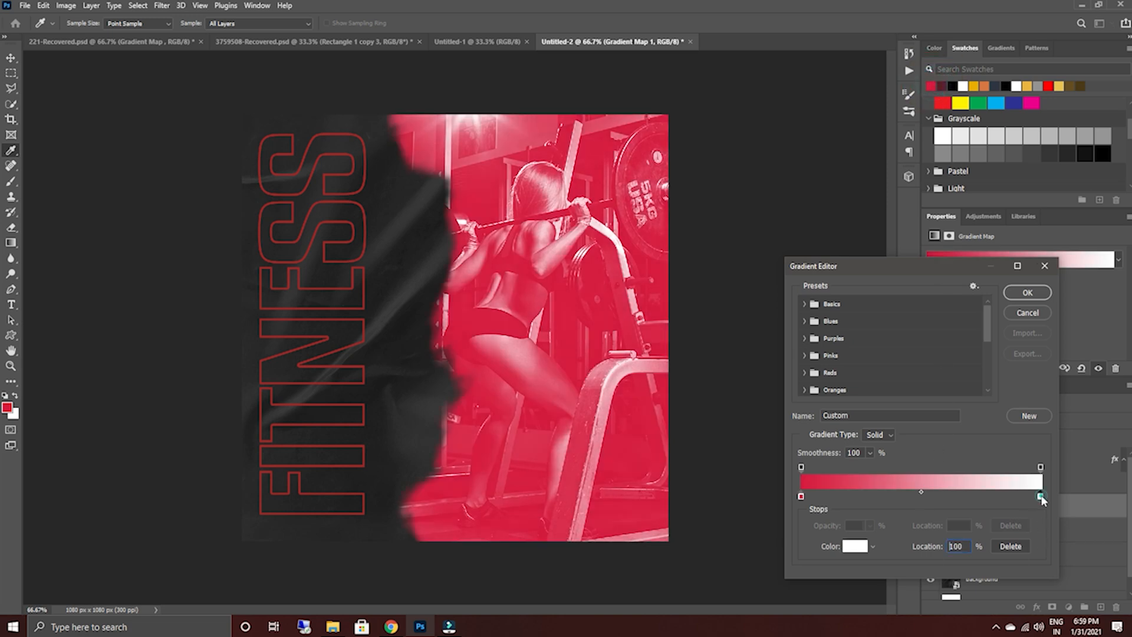
{"action": "left_click", "coordinate": [856, 546]}
{"action": "type", "text": "000000"}
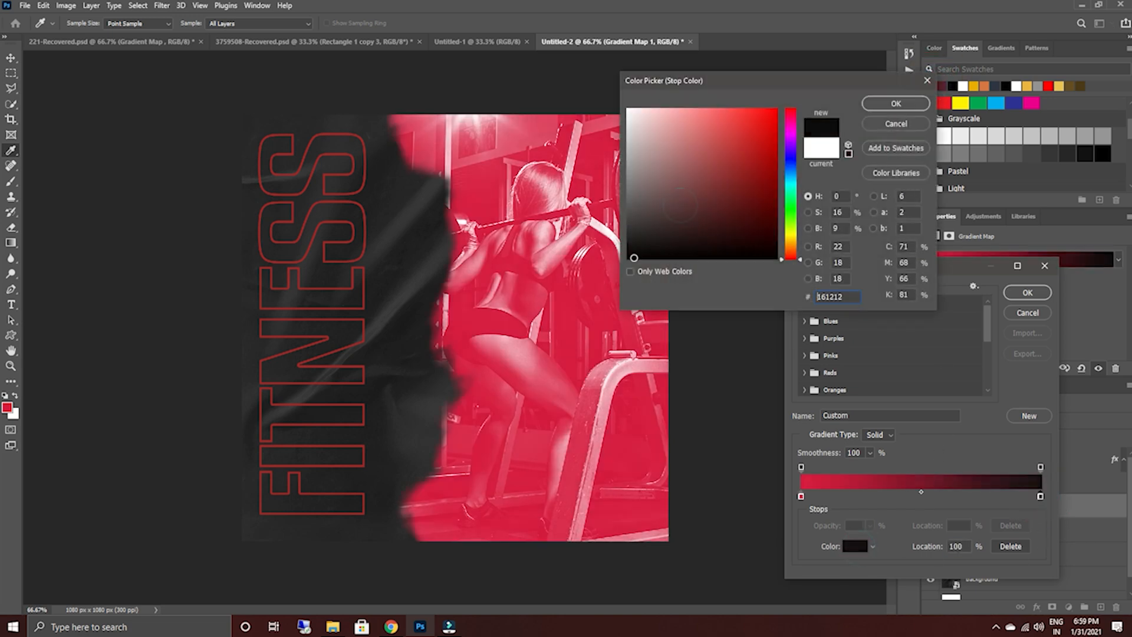
{"action": "left_click", "coordinate": [890, 105]}
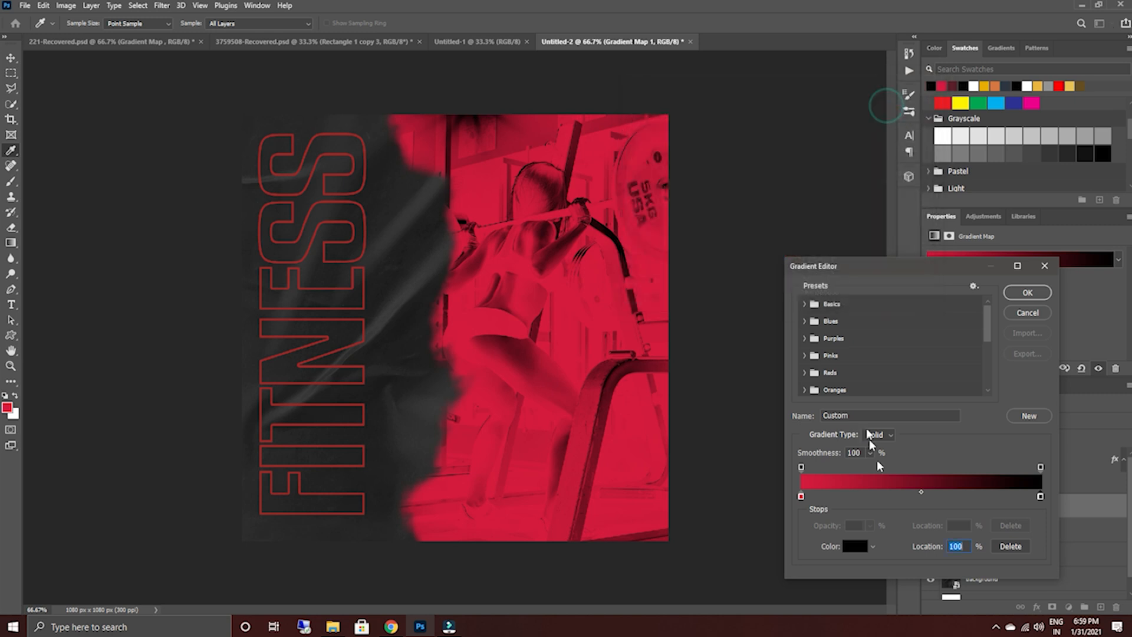
Swap the gradient's stops so black sits at location 0% and crimson at 100%, and accept the gradient.
{"action": "left_click_drag", "start_coordinate": [956, 500], "coordinate": [881, 498]}
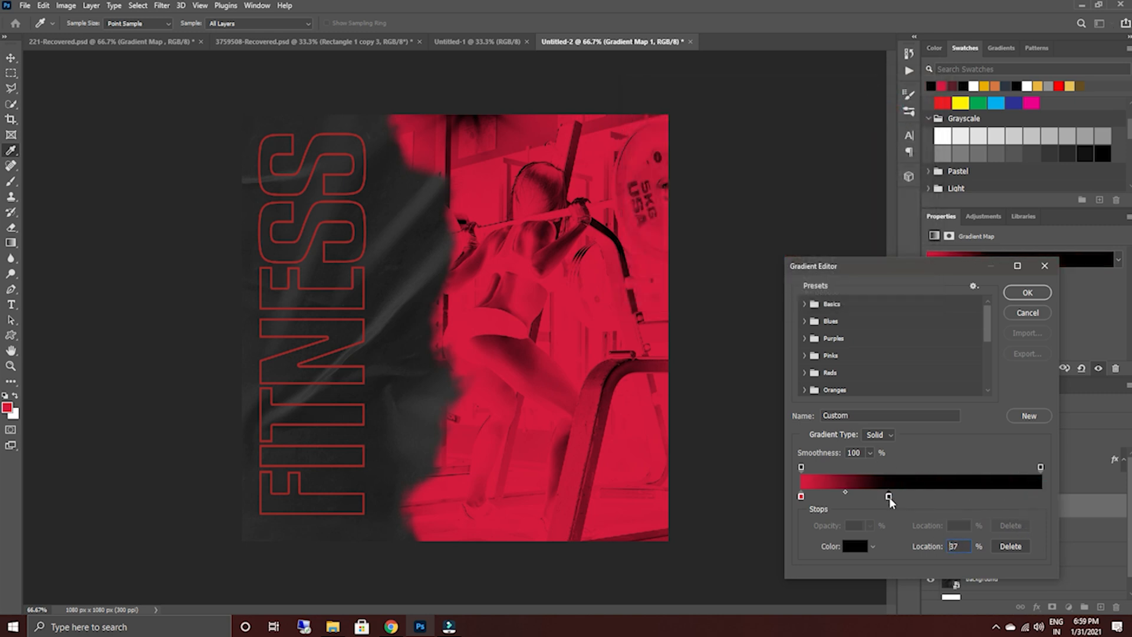
{"action": "left_click_drag", "start_coordinate": [801, 500], "coordinate": [1055, 499]}
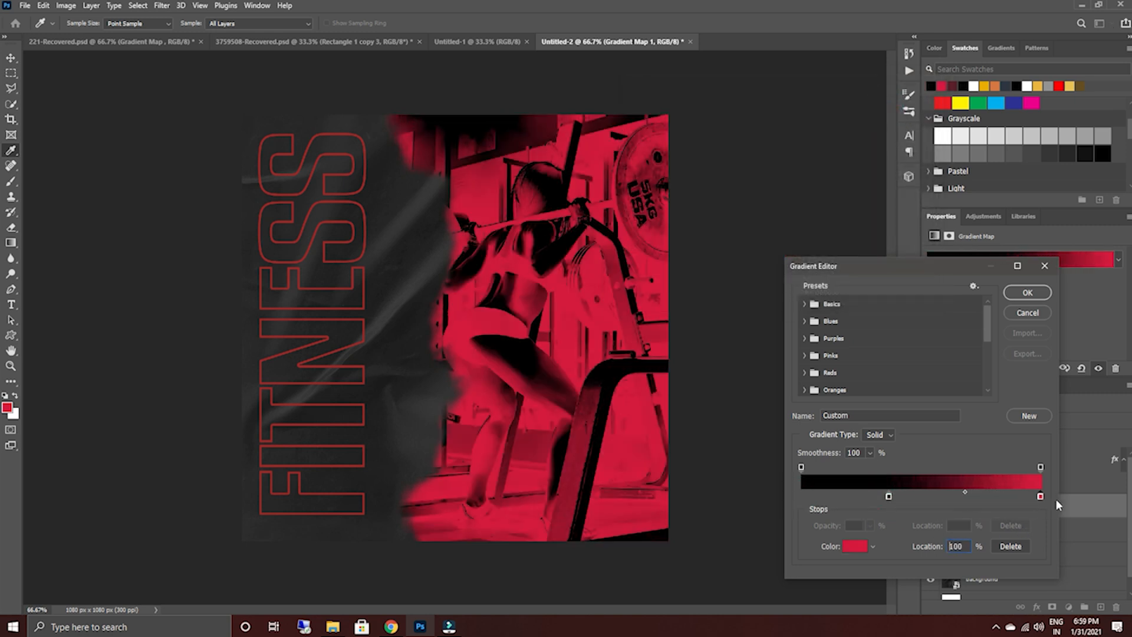
{"action": "left_click_drag", "start_coordinate": [888, 497], "coordinate": [772, 497]}
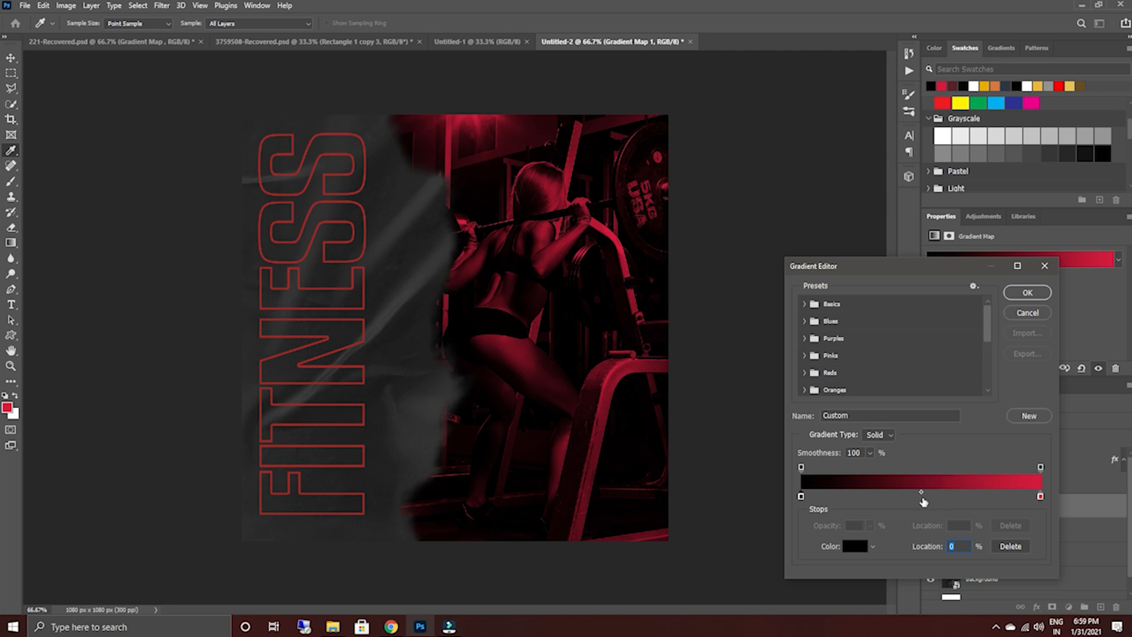
{"action": "left_click_drag", "start_coordinate": [921, 492], "coordinate": [931, 517]}
{"action": "left_click", "coordinate": [931, 492]}
{"action": "left_click", "coordinate": [1026, 293]}
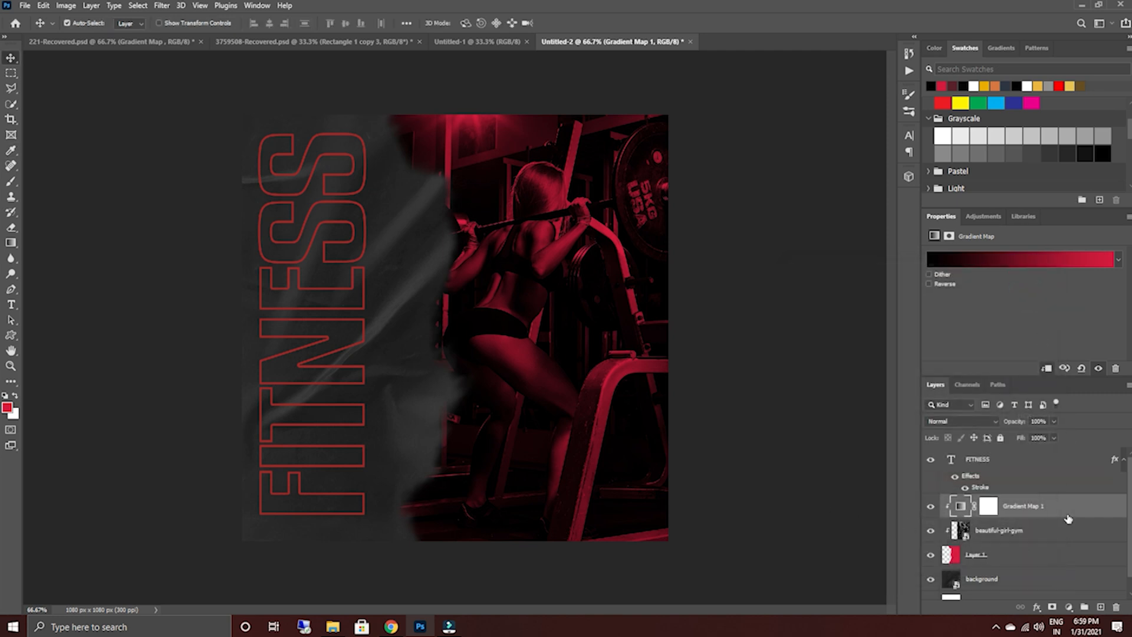
Collapse the FITNESS layer's effects list and open the Place Embedded dialog.
{"action": "left_click", "coordinate": [1122, 463]}
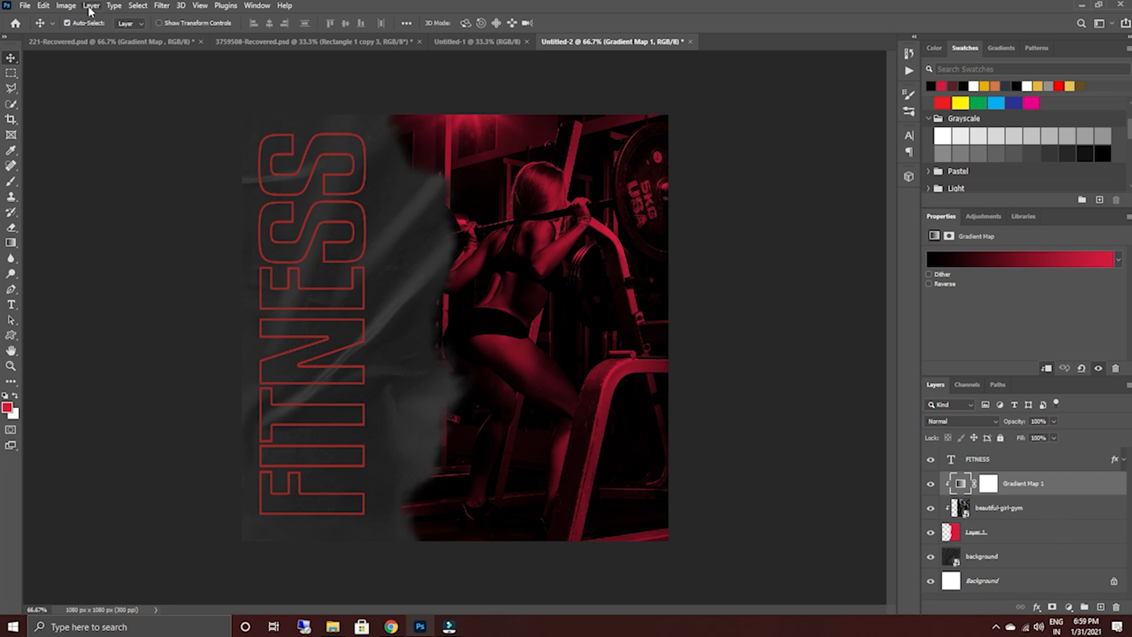
{"action": "left_click", "coordinate": [23, 6]}
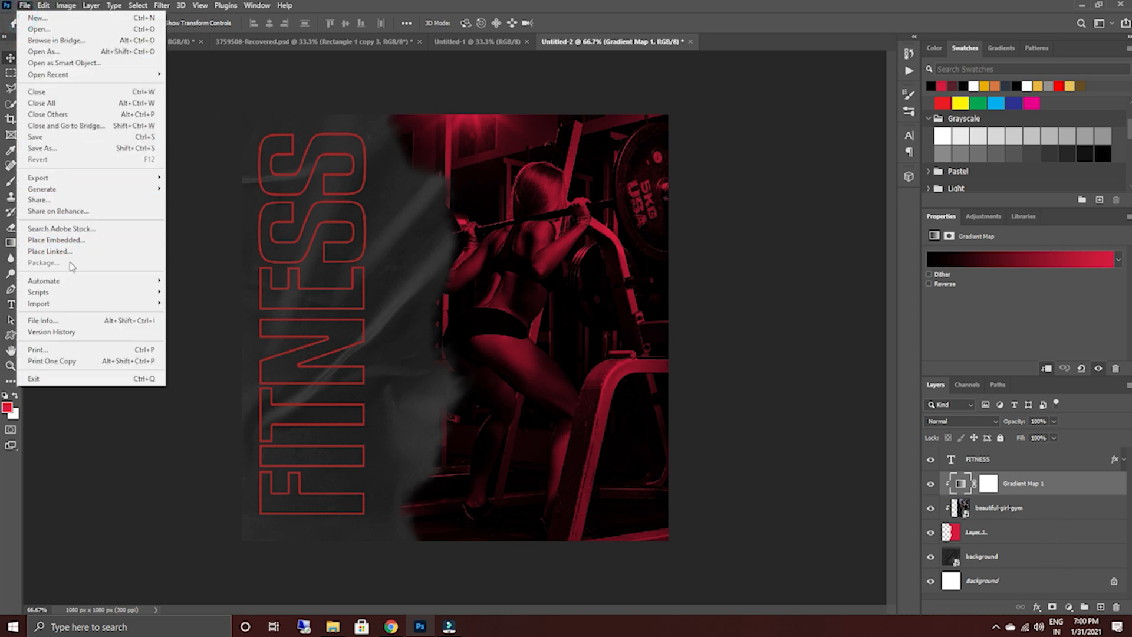
{"action": "left_click", "coordinate": [67, 243]}
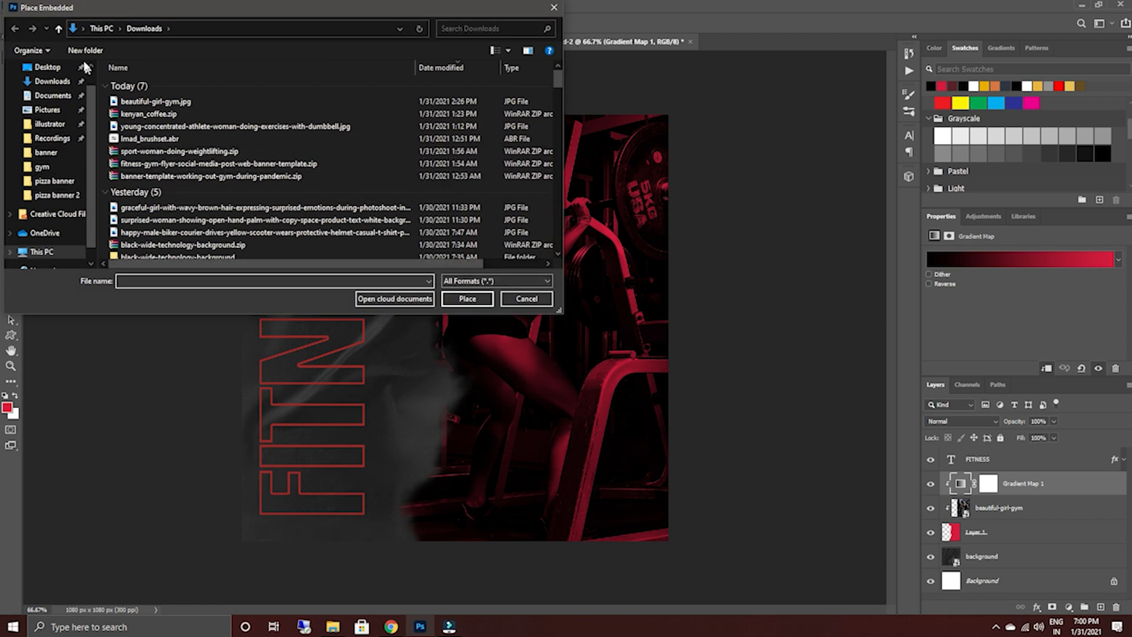
{"action": "left_click", "coordinate": [58, 29]}
{"action": "left_click", "coordinate": [59, 30]}
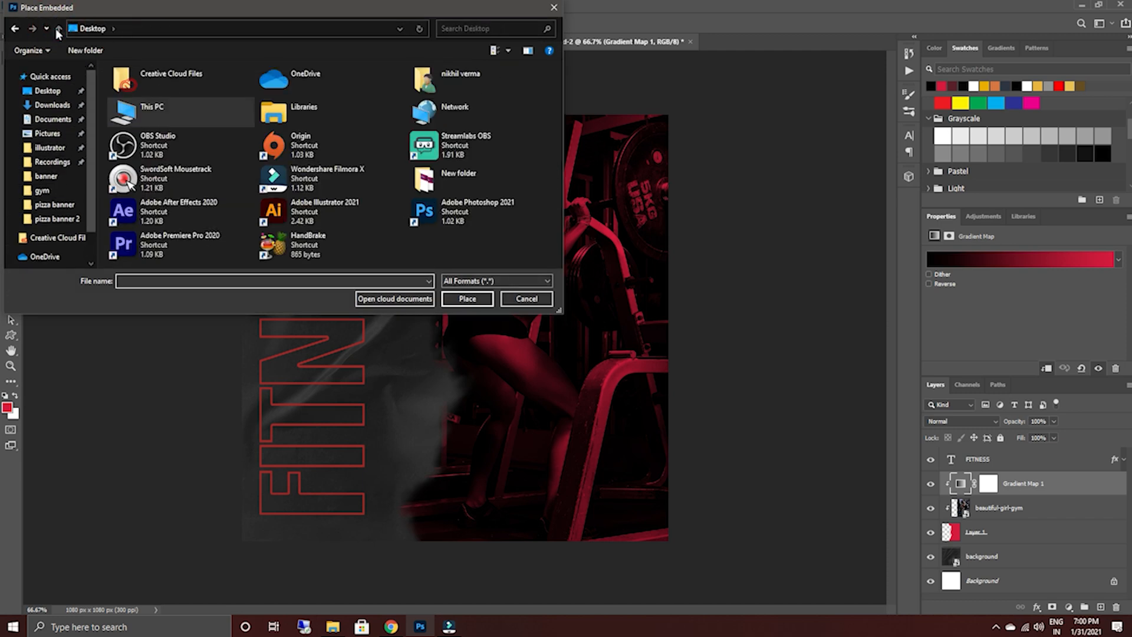
{"action": "left_click", "coordinate": [15, 29]}
{"action": "left_click", "coordinate": [15, 29]}
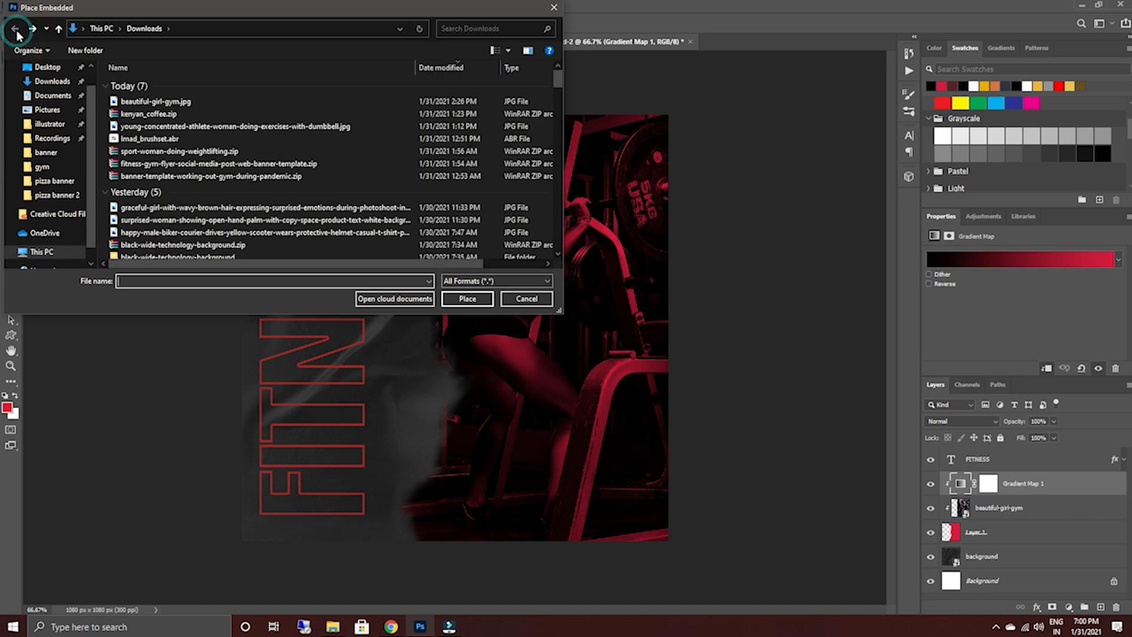
Place girl.png from the gym folder, scale it to about 11%, and position the woman against the poster's bottom edge overlapping FITNESS.
{"action": "left_click", "coordinate": [53, 167]}
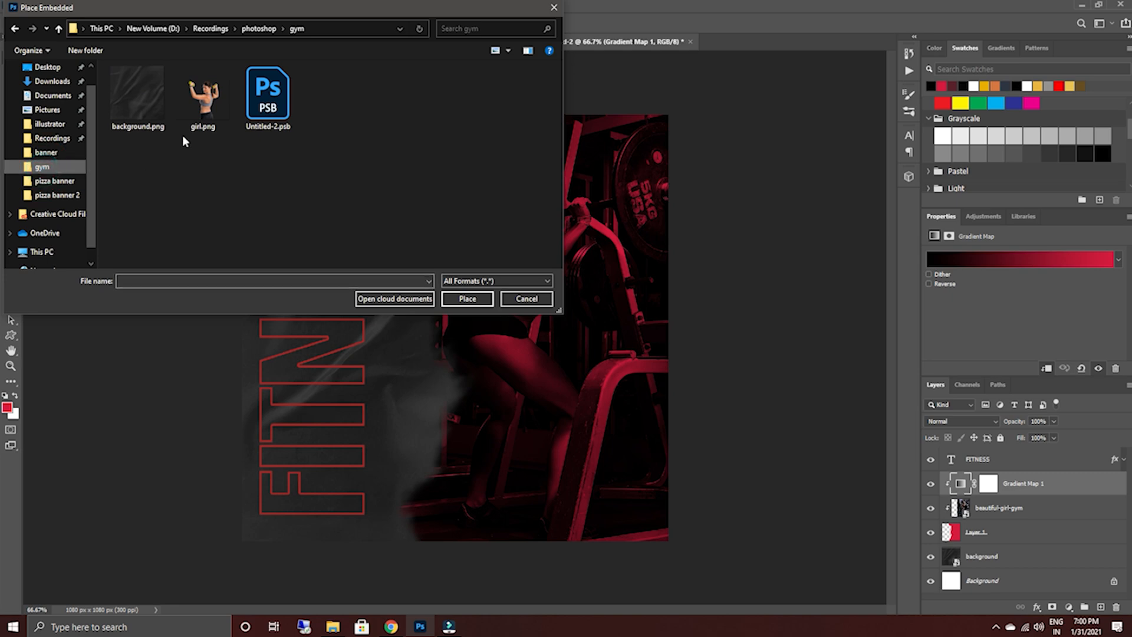
{"action": "left_click", "coordinate": [220, 106]}
{"action": "left_click", "coordinate": [475, 299]}
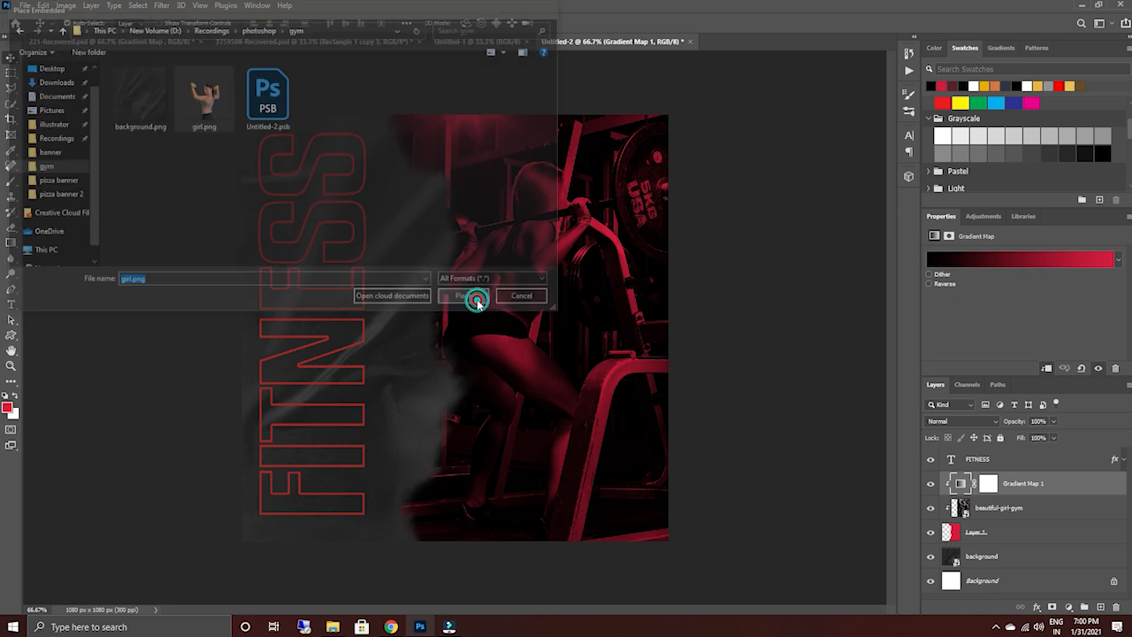
{"action": "left_click_drag", "start_coordinate": [664, 498], "coordinate": [695, 512]}
{"action": "mouse_move", "coordinate": [521, 428]}
{"action": "left_mouse_down"}
{"action": "mouse_move", "coordinate": [522, 448]}
{"action": "mouse_move", "coordinate": [510, 430]}
{"action": "left_mouse_up"}
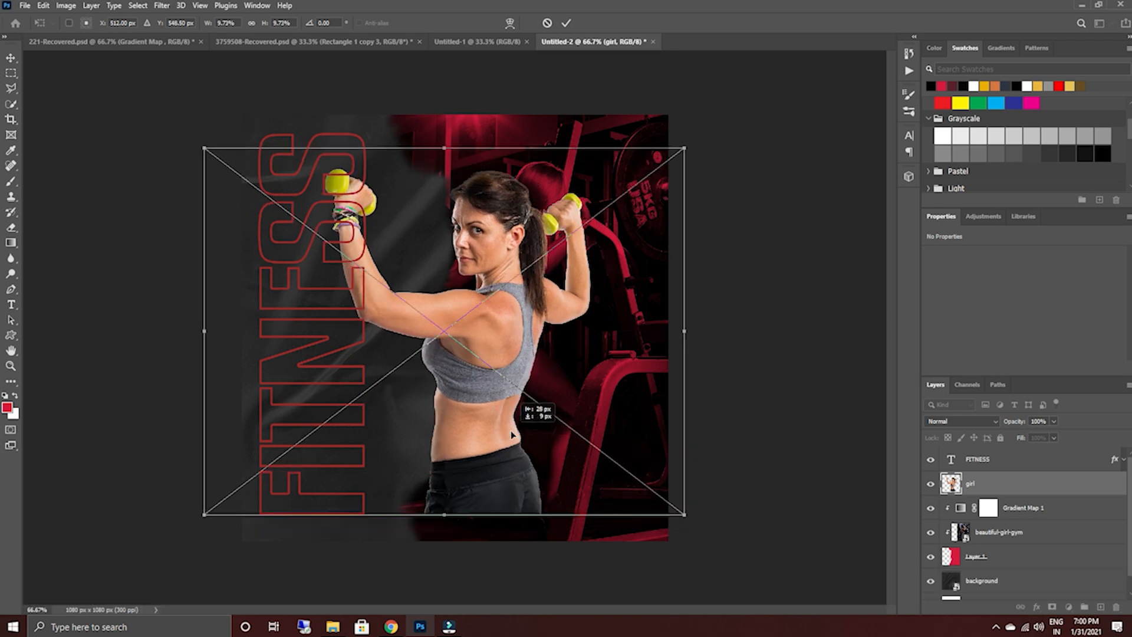
{"action": "left_click_drag", "start_coordinate": [685, 512], "coordinate": [712, 546]}
{"action": "left_click_drag", "start_coordinate": [512, 448], "coordinate": [511, 448]}
{"action": "left_click", "coordinate": [566, 23]}
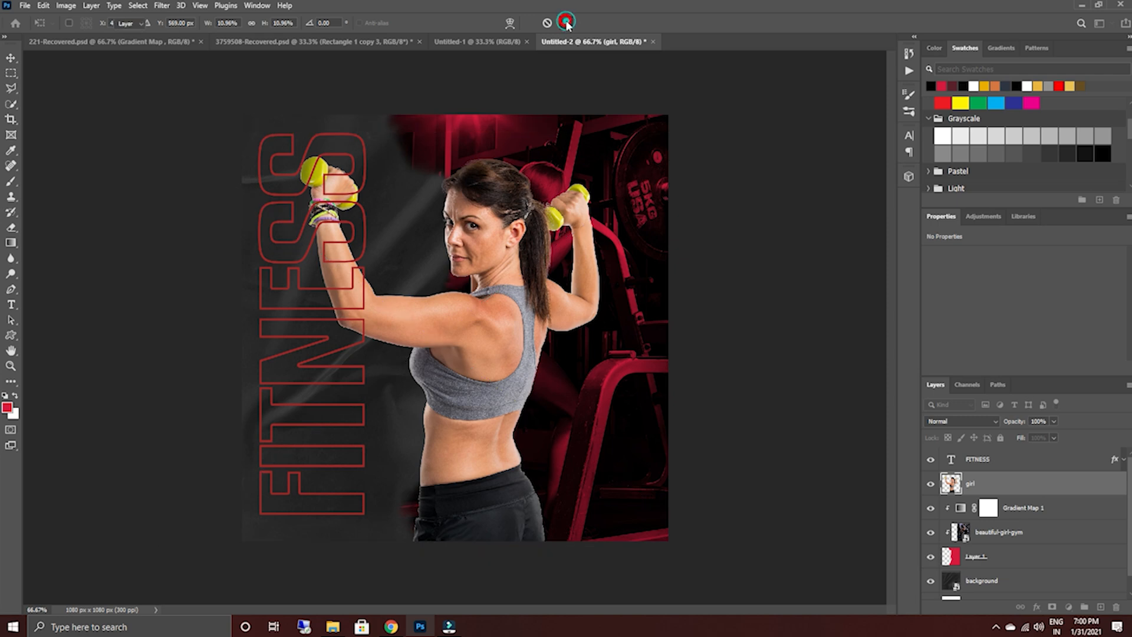
Rasterize the girl layer and activate the Burn tool.
{"action": "right_click", "coordinate": [1059, 485]}
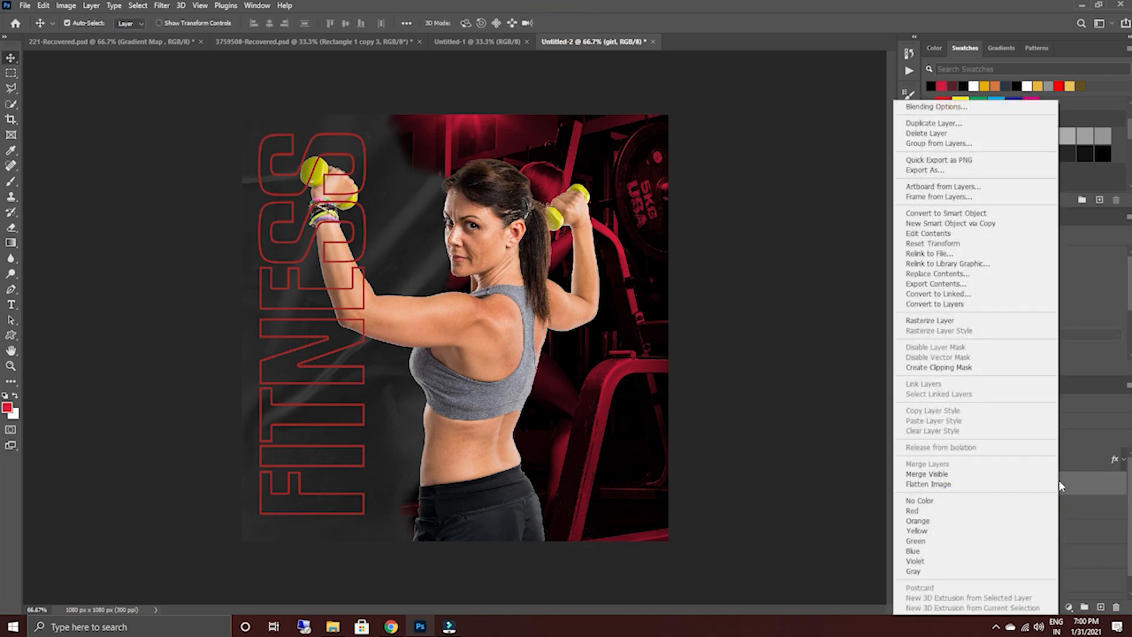
{"action": "left_click", "coordinate": [941, 321]}
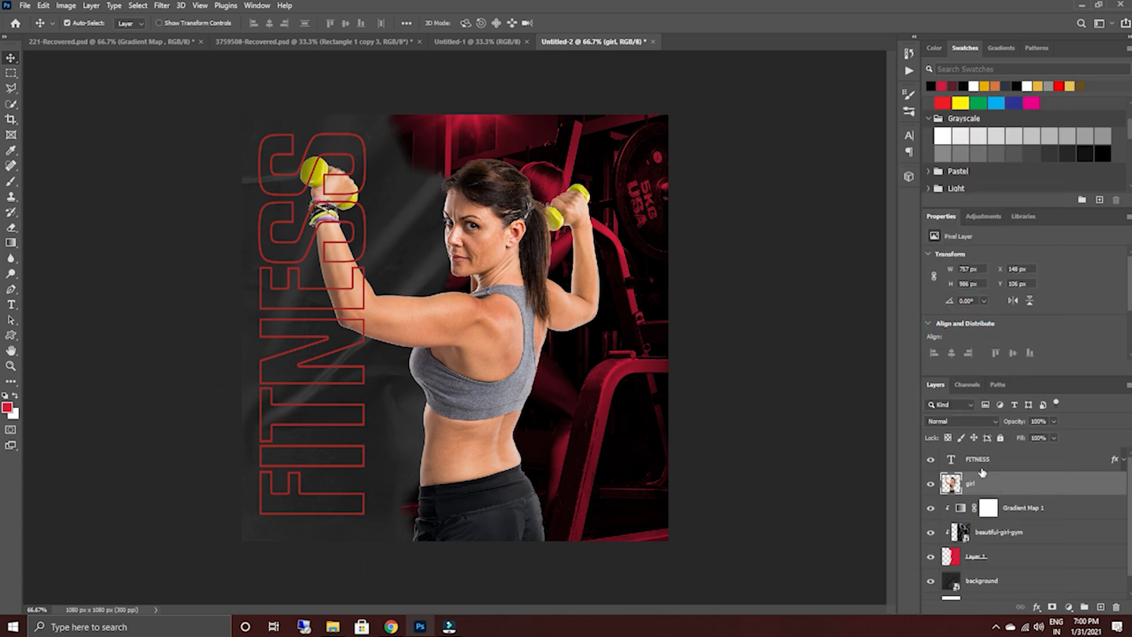
{"action": "left_click", "coordinate": [15, 277]}
{"action": "left_click", "coordinate": [47, 287]}
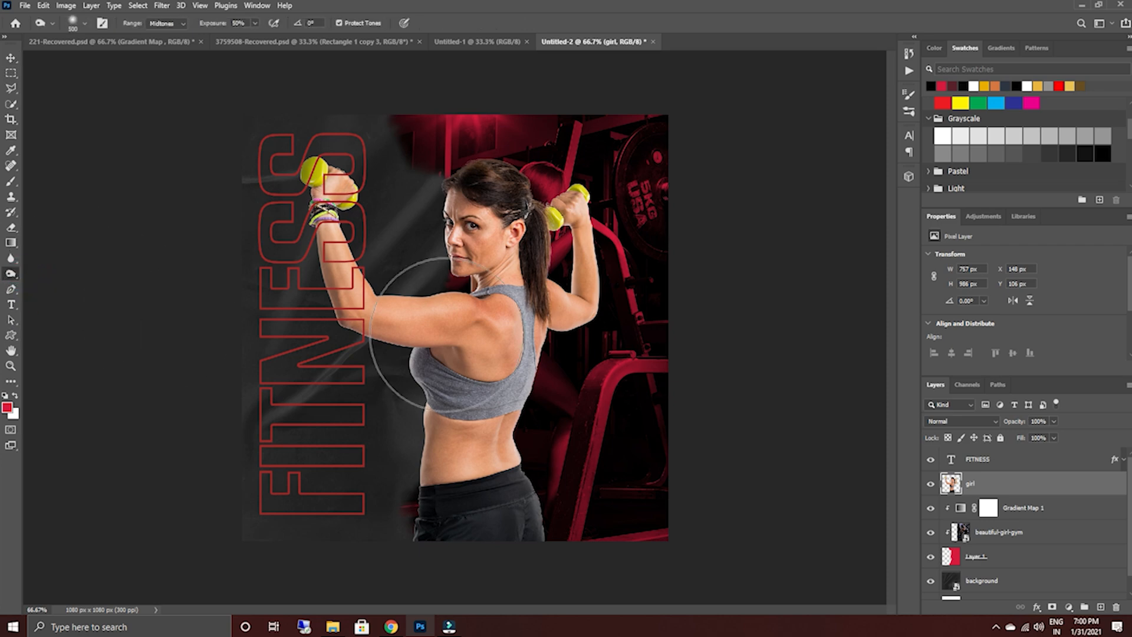
Burn the woman's arms, face, hair, waist and trousers with a 90 px brush, using Midtones at 50% exposure.
{"action": "key", "text": "bracketleft"}
{"action": "key", "text": "bracketleft"}
{"action": "key", "text": "bracketleft"}
{"action": "key", "text": "bracketleft"}
{"action": "key", "text": "bracketleft"}
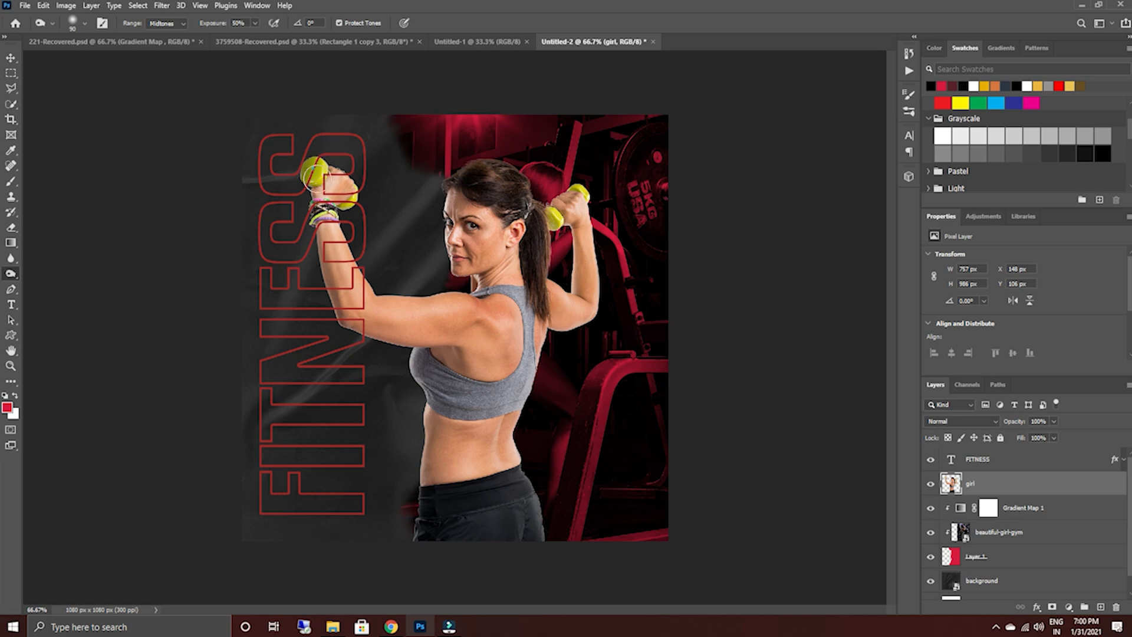
{"action": "left_click", "coordinate": [329, 204]}
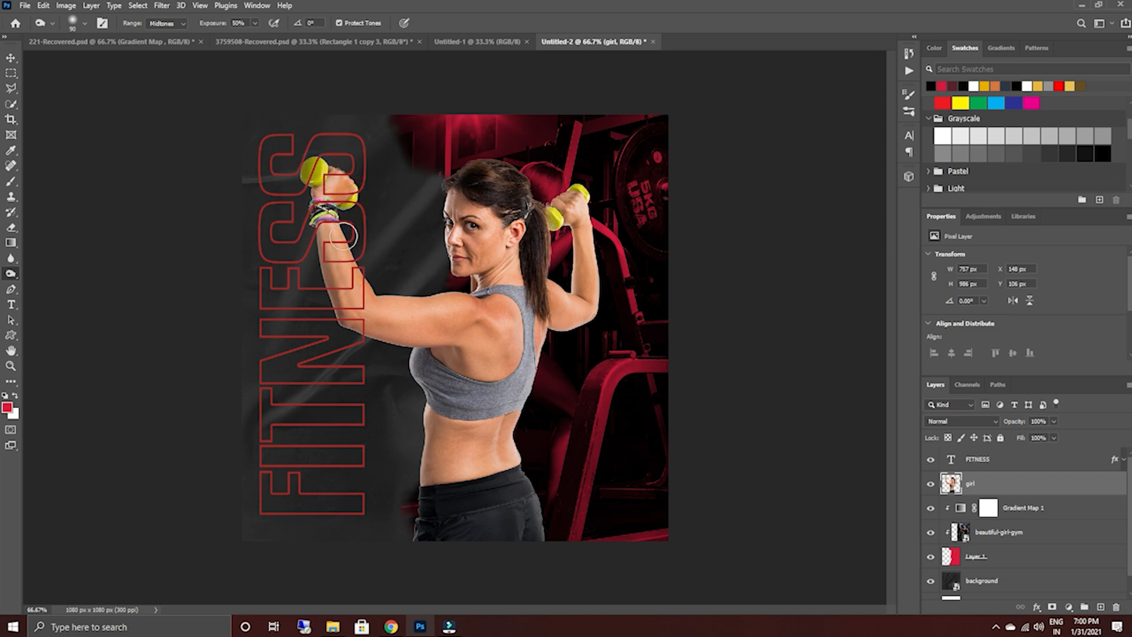
{"action": "left_click", "coordinate": [367, 275]}
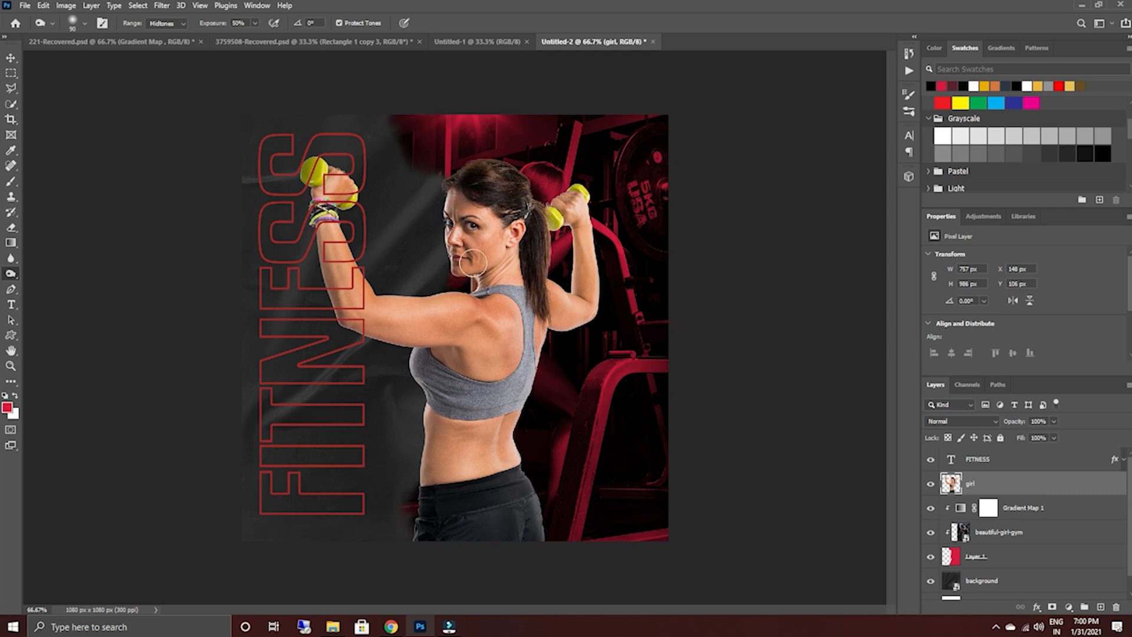
{"action": "left_click_drag", "start_coordinate": [505, 213], "coordinate": [494, 255]}
{"action": "mouse_move", "coordinate": [592, 241]}
{"action": "left_mouse_down"}
{"action": "mouse_move", "coordinate": [598, 280]}
{"action": "mouse_move", "coordinate": [562, 334]}
{"action": "left_mouse_up"}
{"action": "left_click", "coordinate": [578, 195]}
{"action": "left_click", "coordinate": [582, 200]}
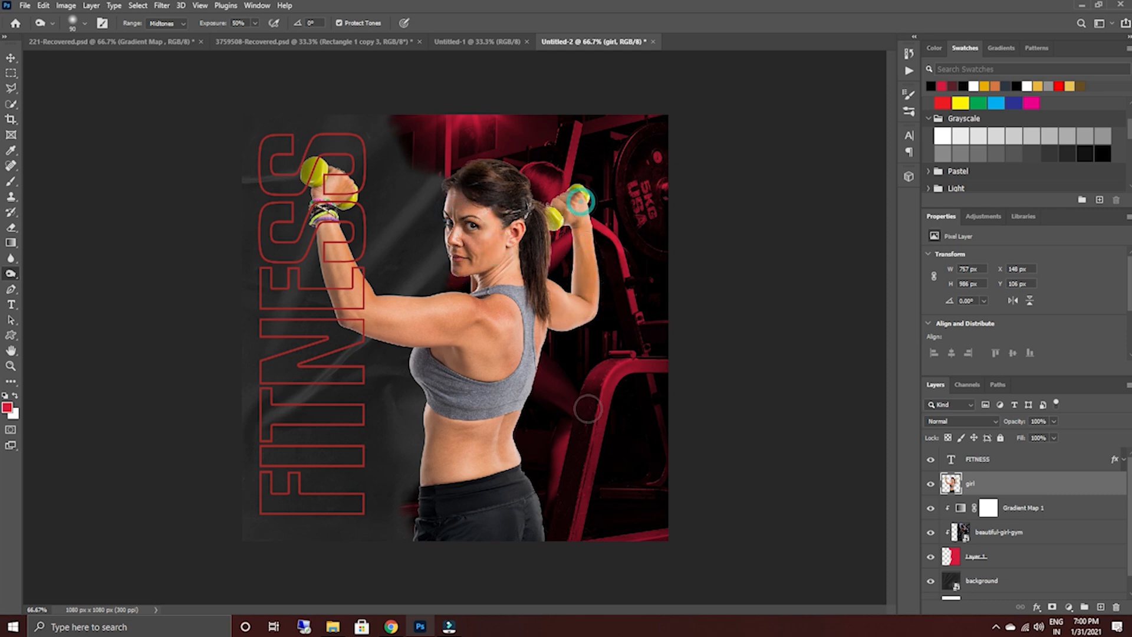
{"action": "left_click_drag", "start_coordinate": [514, 432], "coordinate": [532, 550]}
{"action": "mouse_move", "coordinate": [524, 500]}
{"action": "left_mouse_down"}
{"action": "mouse_move", "coordinate": [542, 527]}
{"action": "mouse_move", "coordinate": [532, 566]}
{"action": "left_mouse_up"}
{"action": "mouse_move", "coordinate": [498, 521]}
{"action": "left_mouse_down"}
{"action": "mouse_move", "coordinate": [492, 547]}
{"action": "mouse_move", "coordinate": [451, 573]}
{"action": "left_mouse_up"}
{"action": "left_click_drag", "start_coordinate": [449, 477], "coordinate": [505, 462]}
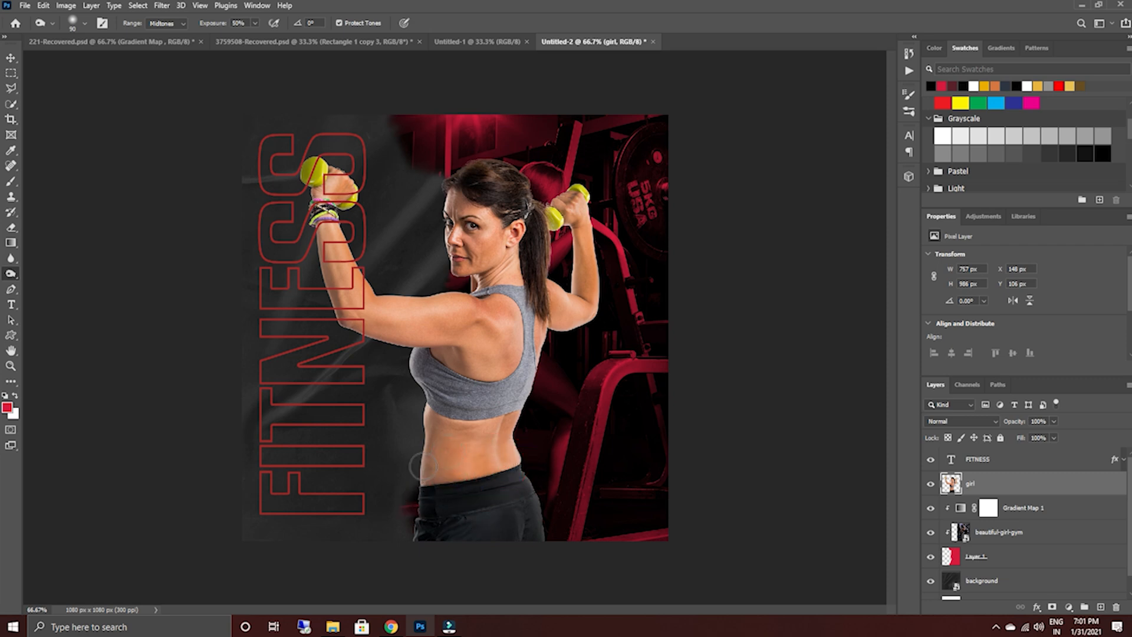
{"action": "left_click_drag", "start_coordinate": [420, 412], "coordinate": [427, 421]}
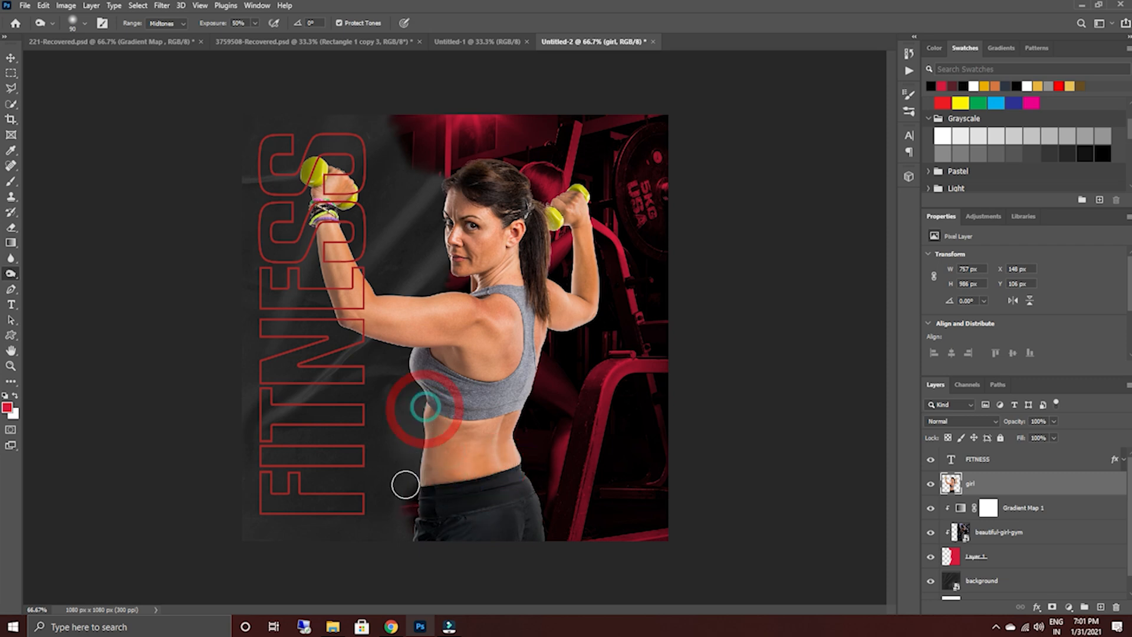
{"action": "mouse_move", "coordinate": [359, 334]}
{"action": "left_mouse_down"}
{"action": "mouse_move", "coordinate": [413, 344]}
{"action": "mouse_move", "coordinate": [363, 333]}
{"action": "mouse_move", "coordinate": [396, 347]}
{"action": "mouse_move", "coordinate": [356, 334]}
{"action": "left_mouse_up"}
{"action": "left_click", "coordinate": [343, 319]}
{"action": "left_click_drag", "start_coordinate": [331, 298], "coordinate": [346, 320]}
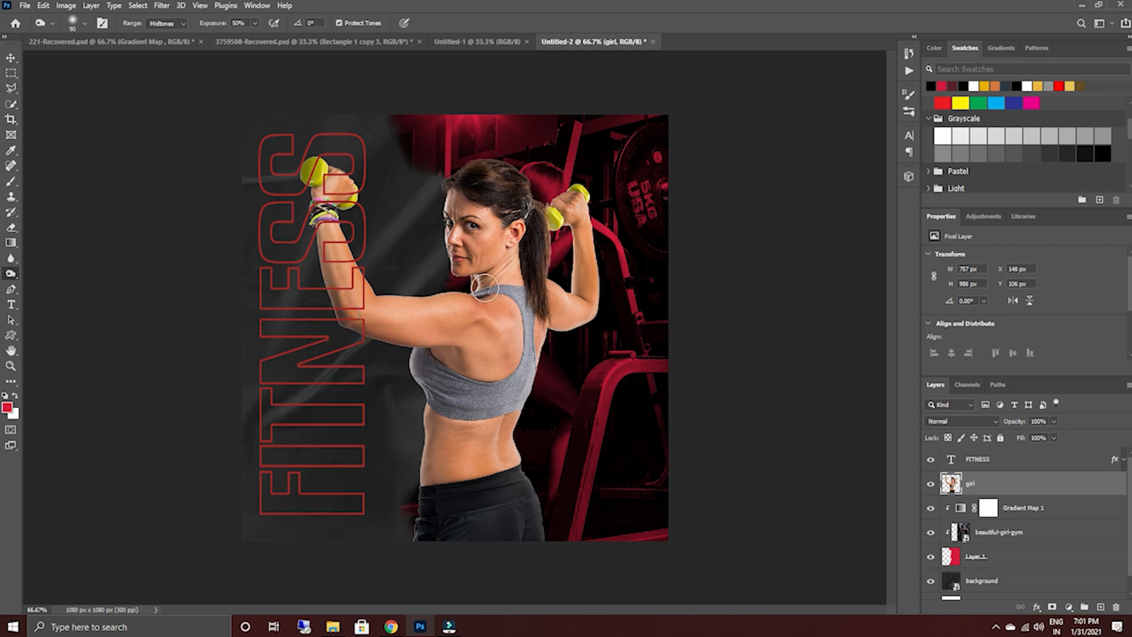
{"action": "left_click_drag", "start_coordinate": [508, 265], "coordinate": [511, 255]}
{"action": "mouse_move", "coordinate": [484, 179]}
{"action": "left_mouse_down"}
{"action": "mouse_move", "coordinate": [514, 186]}
{"action": "mouse_move", "coordinate": [506, 177]}
{"action": "left_mouse_up"}
{"action": "left_click_drag", "start_coordinate": [542, 220], "coordinate": [541, 291]}
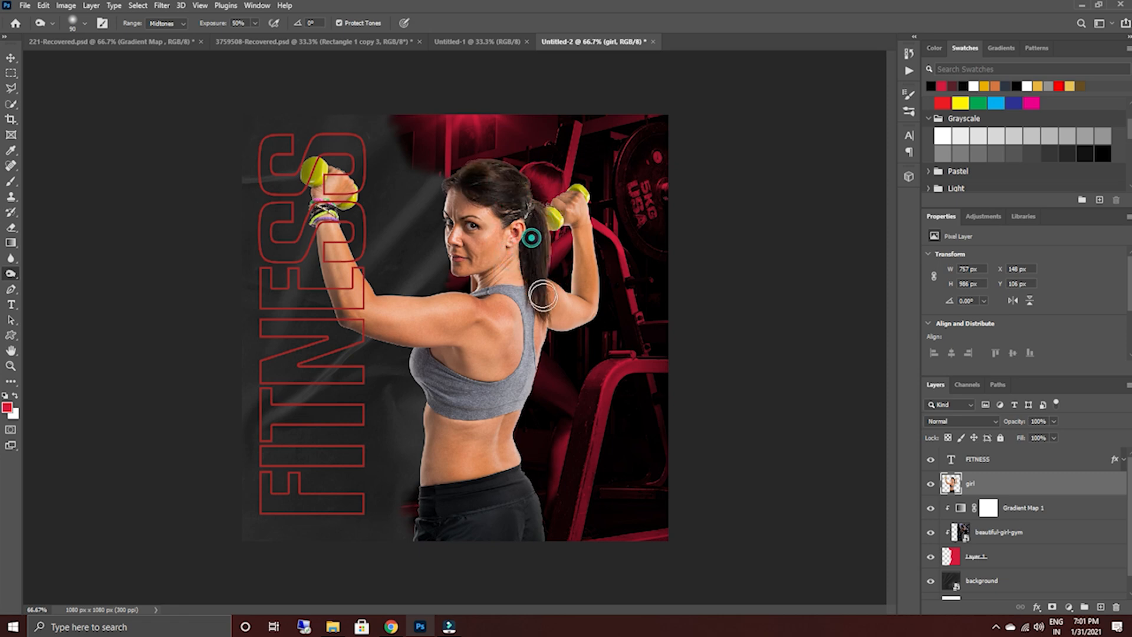
{"action": "mouse_move", "coordinate": [460, 174]}
{"action": "left_mouse_down"}
{"action": "mouse_move", "coordinate": [530, 199]}
{"action": "mouse_move", "coordinate": [520, 202]}
{"action": "mouse_move", "coordinate": [531, 206]}
{"action": "mouse_move", "coordinate": [538, 291]}
{"action": "left_mouse_up"}
{"action": "left_click", "coordinate": [542, 307]}
{"action": "left_click", "coordinate": [557, 214]}
{"action": "left_click_drag", "start_coordinate": [557, 214], "coordinate": [554, 223]}
{"action": "left_click", "coordinate": [584, 223]}
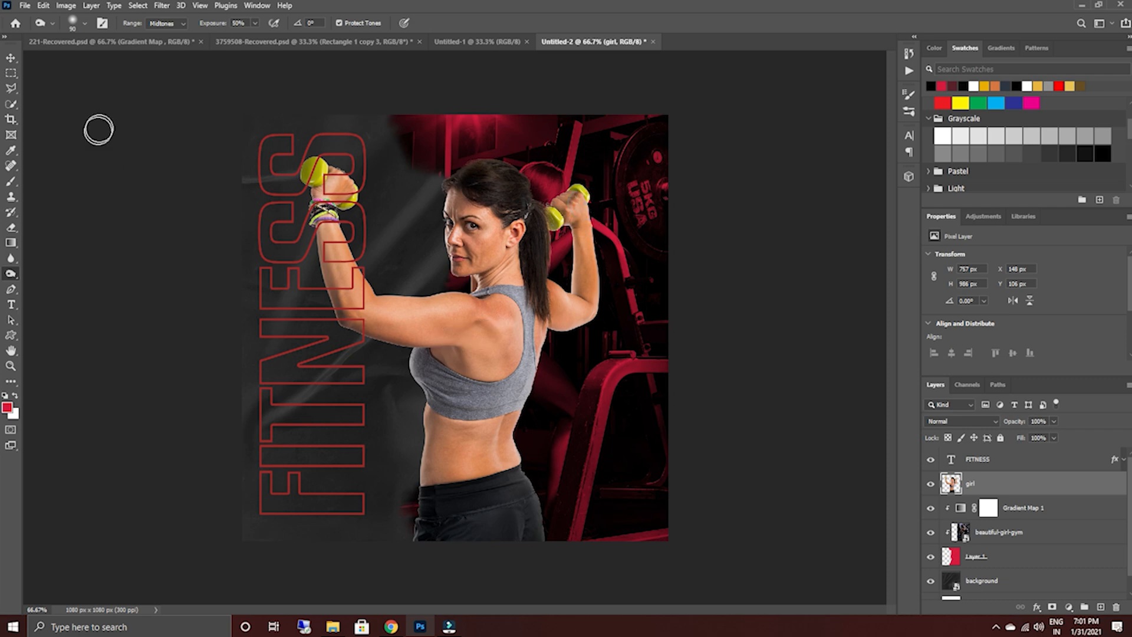
{"action": "left_click_drag", "start_coordinate": [318, 215], "coordinate": [336, 239]}
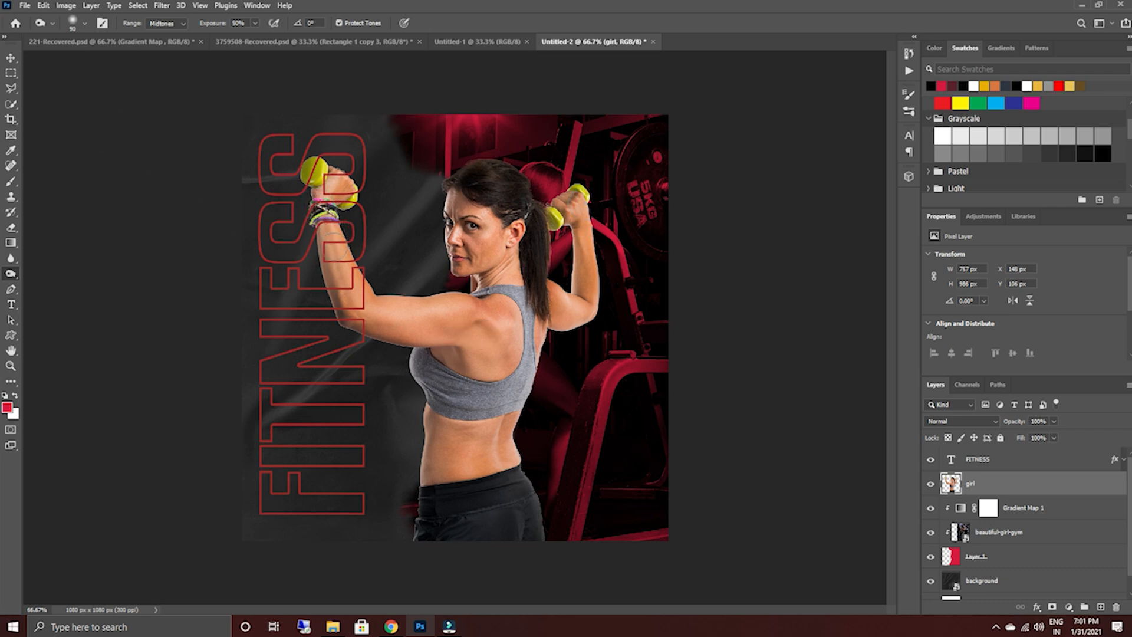
{"action": "left_click_drag", "start_coordinate": [376, 338], "coordinate": [342, 323]}
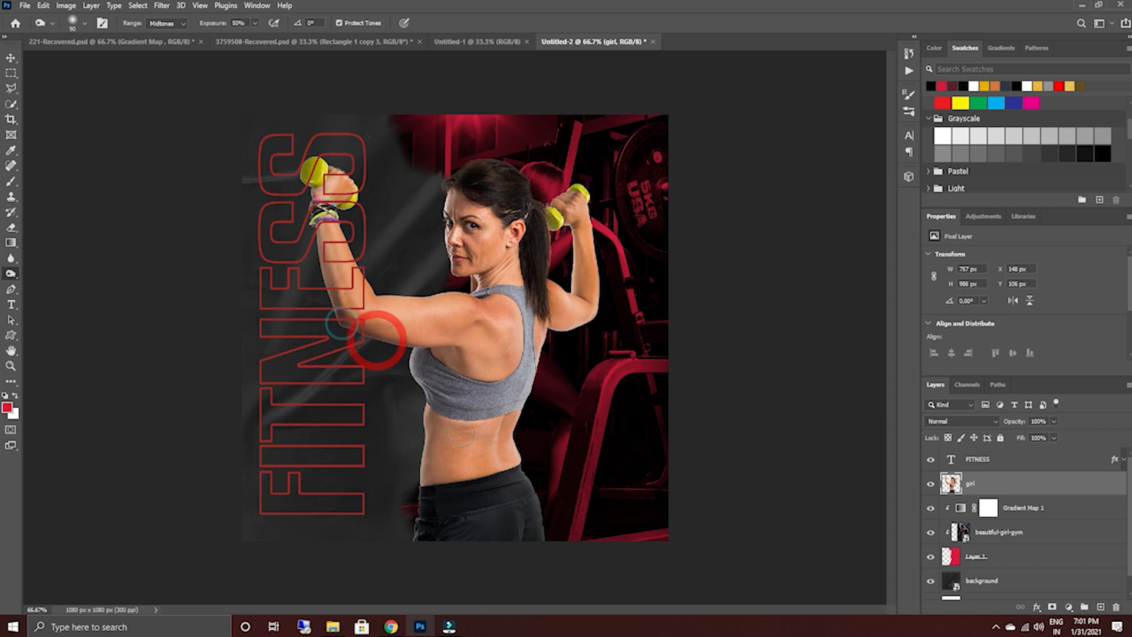
Add a drop shadow to the girl layer and raise the shadow's opacity.
{"action": "double_click", "coordinate": [1100, 487]}
{"action": "left_click", "coordinate": [704, 273]}
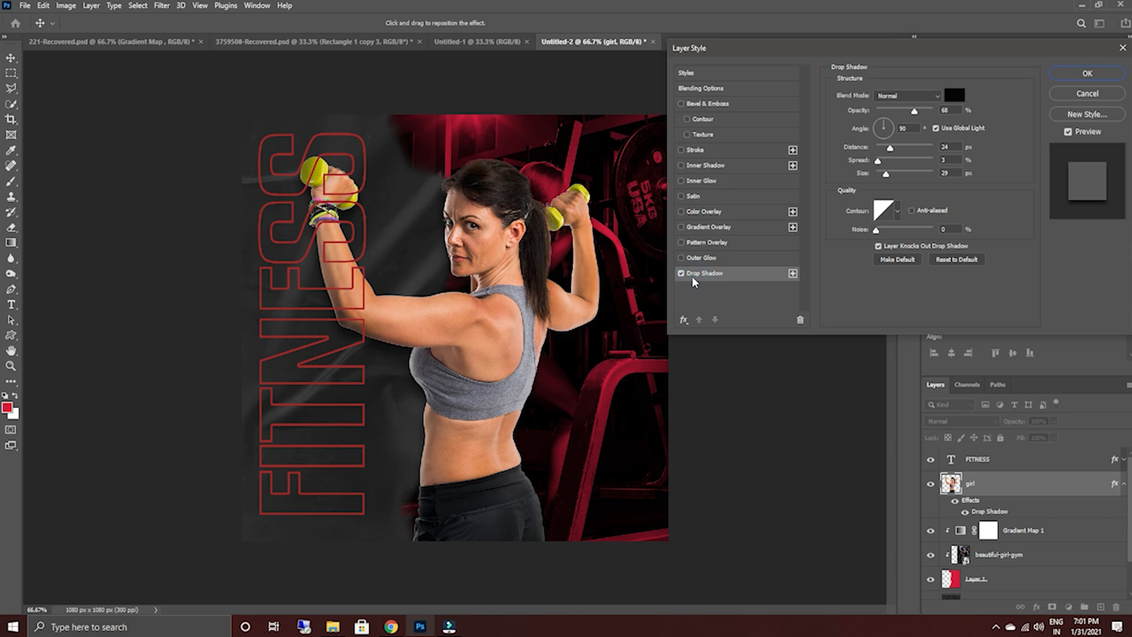
{"action": "left_click", "coordinate": [756, 276]}
{"action": "left_click_drag", "start_coordinate": [913, 111], "coordinate": [930, 113]}
{"action": "left_click_drag", "start_coordinate": [925, 113], "coordinate": [927, 117]}
{"action": "left_click", "coordinate": [1076, 75]}
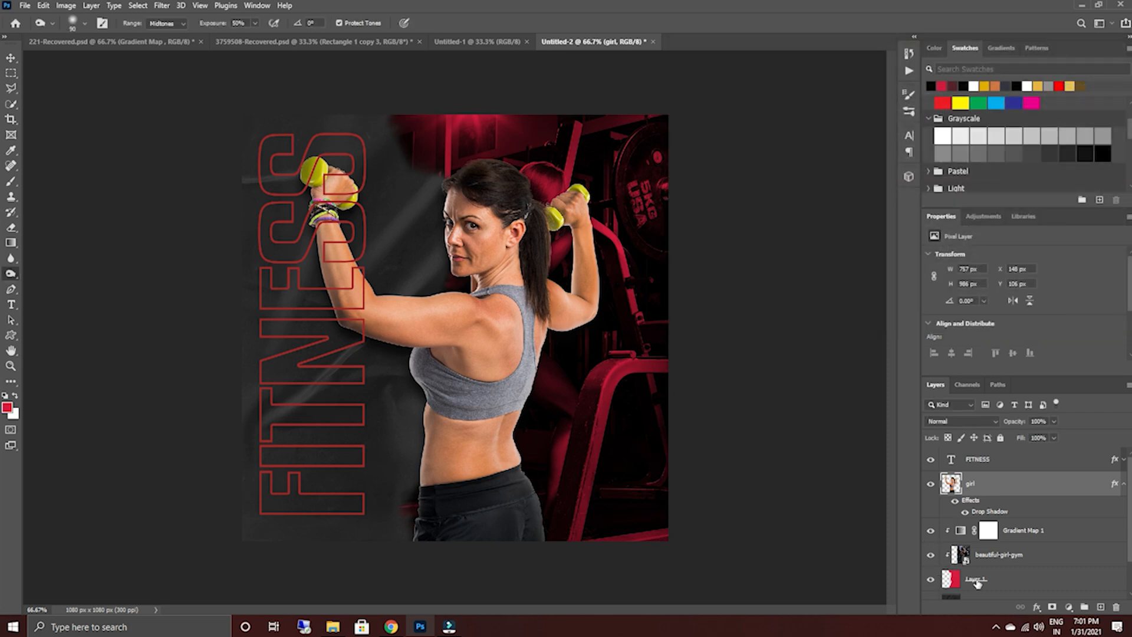
Extend the gym photo's brushed edge toward FITNESS by painting on Layer 1 beside the woman and along the poster's bottom with a 200 px brush.
{"action": "left_click", "coordinate": [976, 582]}
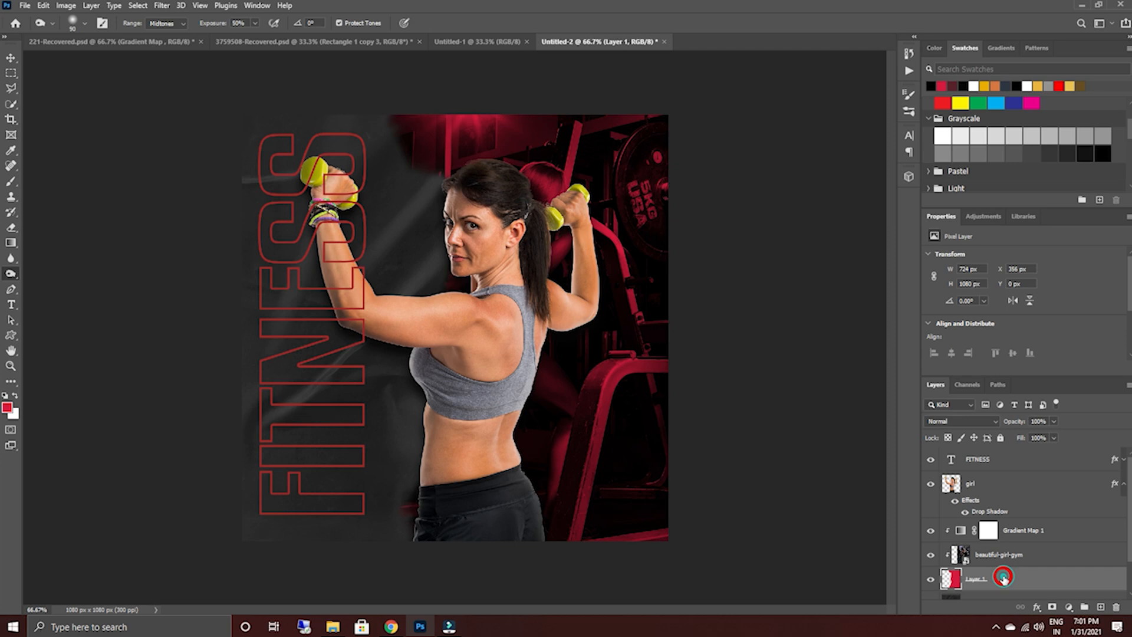
{"action": "left_click", "coordinate": [11, 181]}
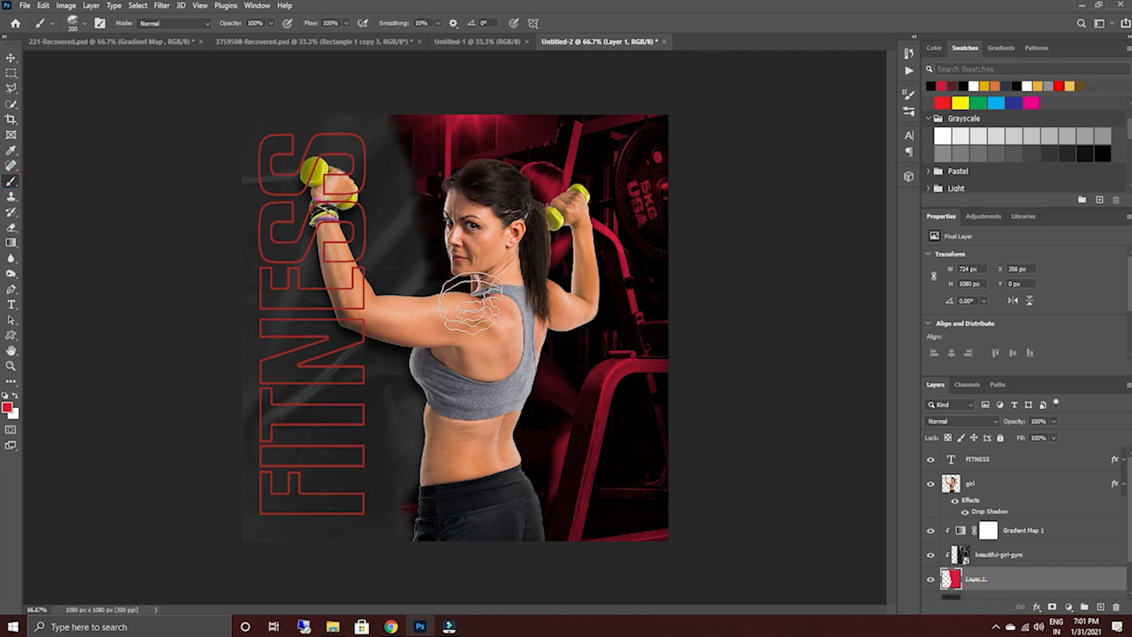
{"action": "mouse_move", "coordinate": [445, 250]}
{"action": "left_mouse_down"}
{"action": "mouse_move", "coordinate": [427, 309]}
{"action": "mouse_move", "coordinate": [406, 333]}
{"action": "mouse_move", "coordinate": [413, 372]}
{"action": "left_mouse_up"}
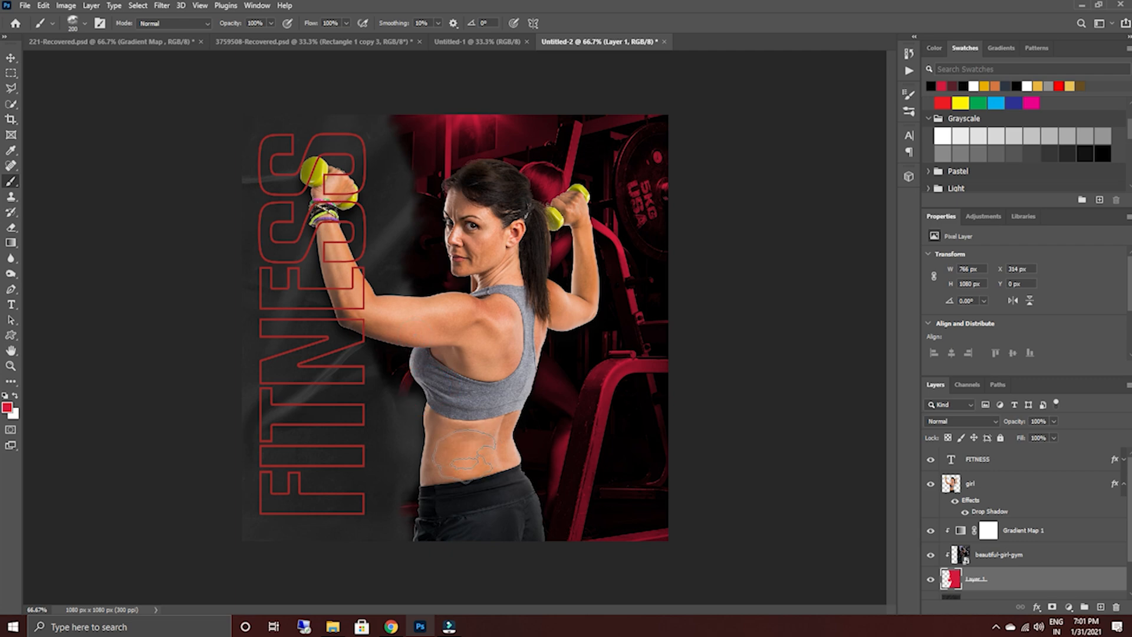
{"action": "left_click_drag", "start_coordinate": [396, 559], "coordinate": [423, 542]}
{"action": "left_click_drag", "start_coordinate": [328, 563], "coordinate": [397, 565]}
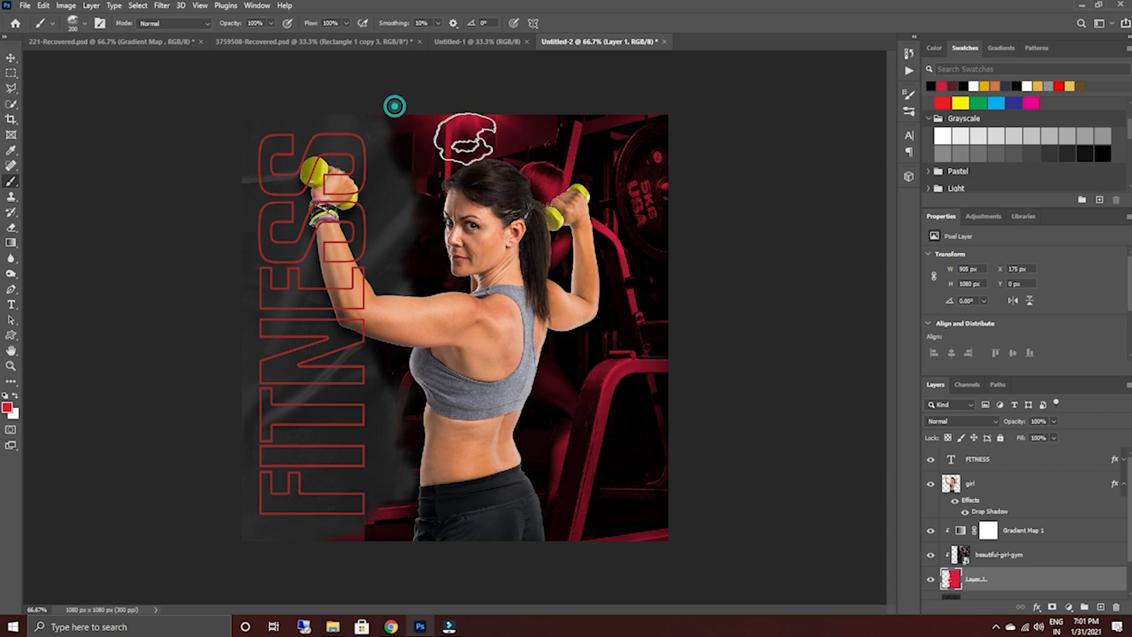
{"action": "left_click", "coordinate": [395, 106]}
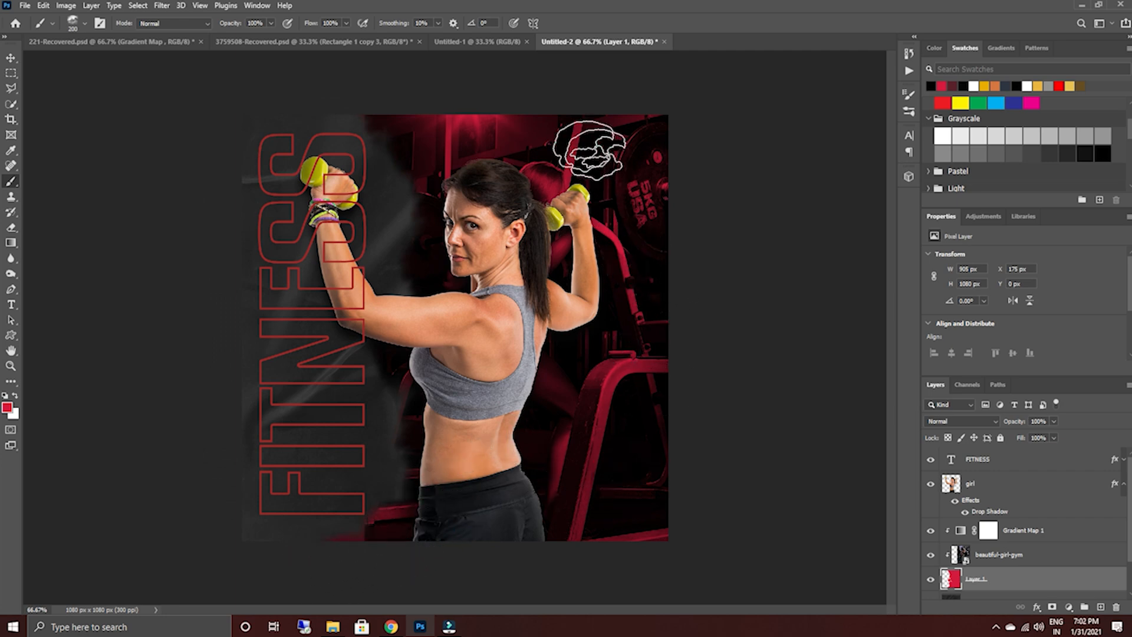
Collapse the girl layer's effects list and move the woman slightly up and right, to X 162 px, Y 94 px.
{"action": "key", "text": "v"}
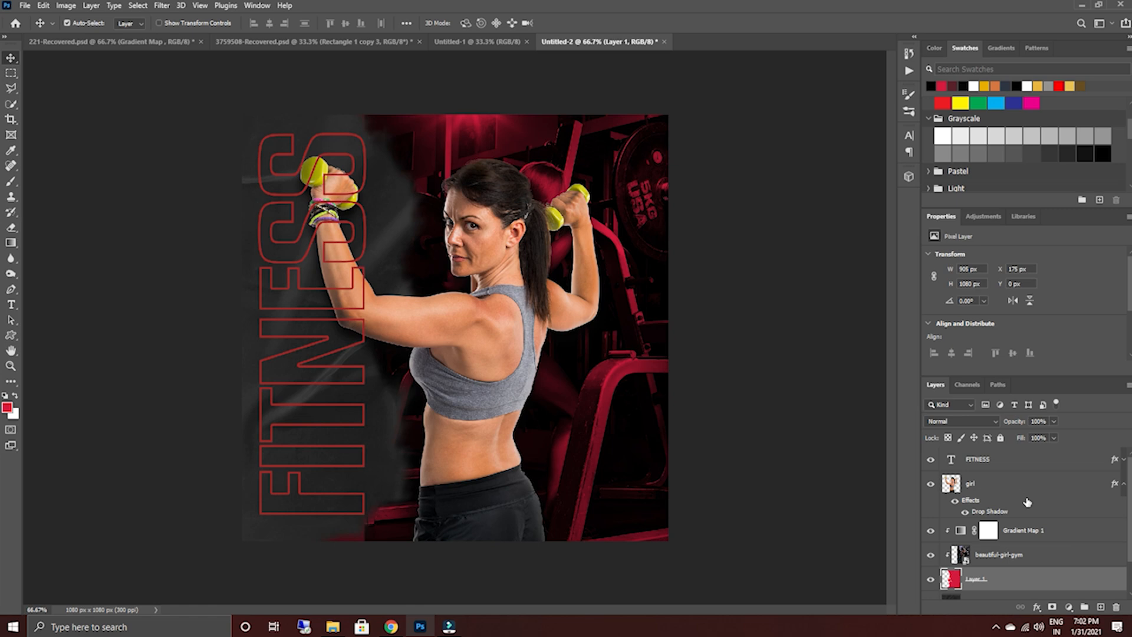
{"action": "left_click", "coordinate": [1123, 485]}
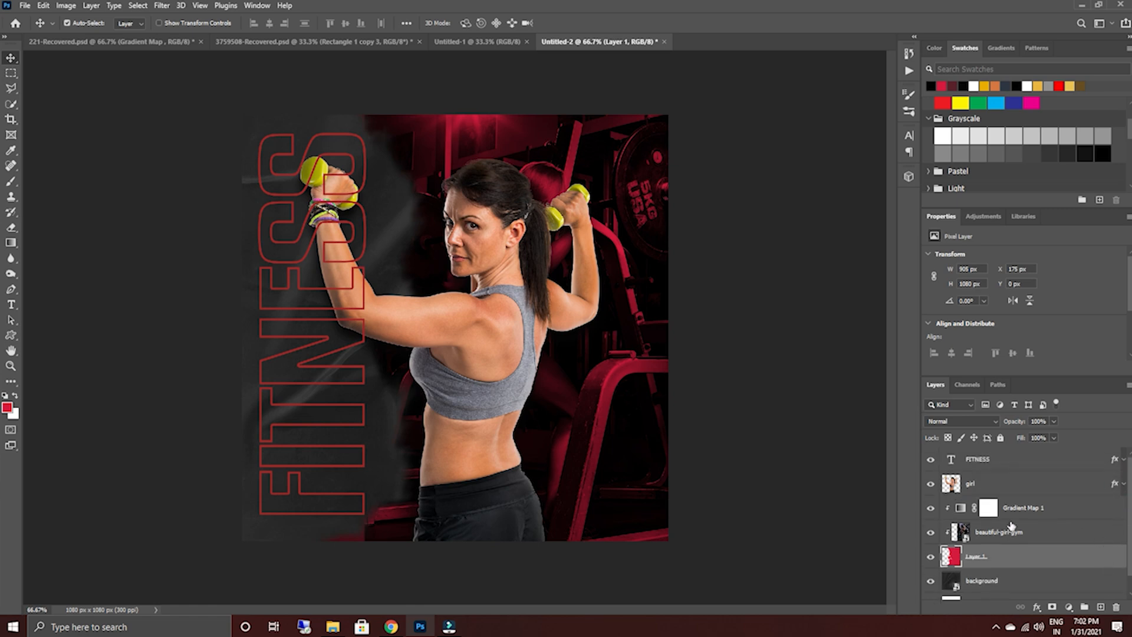
{"action": "mouse_move", "coordinate": [511, 357]}
{"action": "left_mouse_down"}
{"action": "mouse_move", "coordinate": [502, 347]}
{"action": "mouse_move", "coordinate": [525, 348]}
{"action": "mouse_move", "coordinate": [515, 349]}
{"action": "left_mouse_up"}
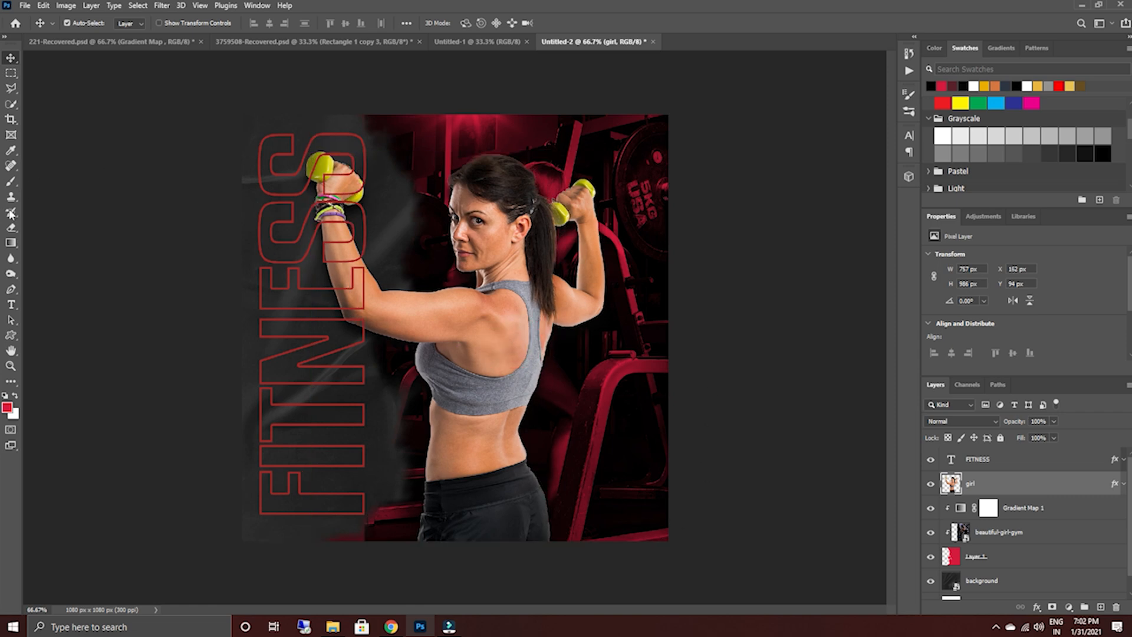
Add a white 45 pt placeholder text line in Kenyan Coffee and move it over the woman's shoulder, inside the poster's right half.
{"action": "left_click", "coordinate": [12, 304]}
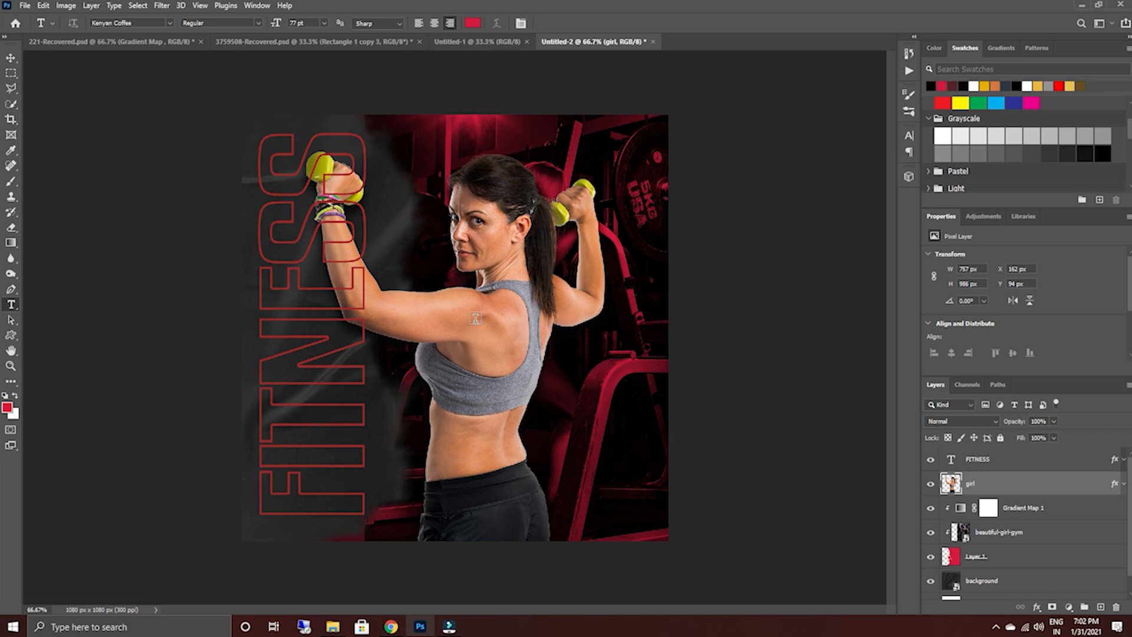
{"action": "left_click", "coordinate": [475, 318]}
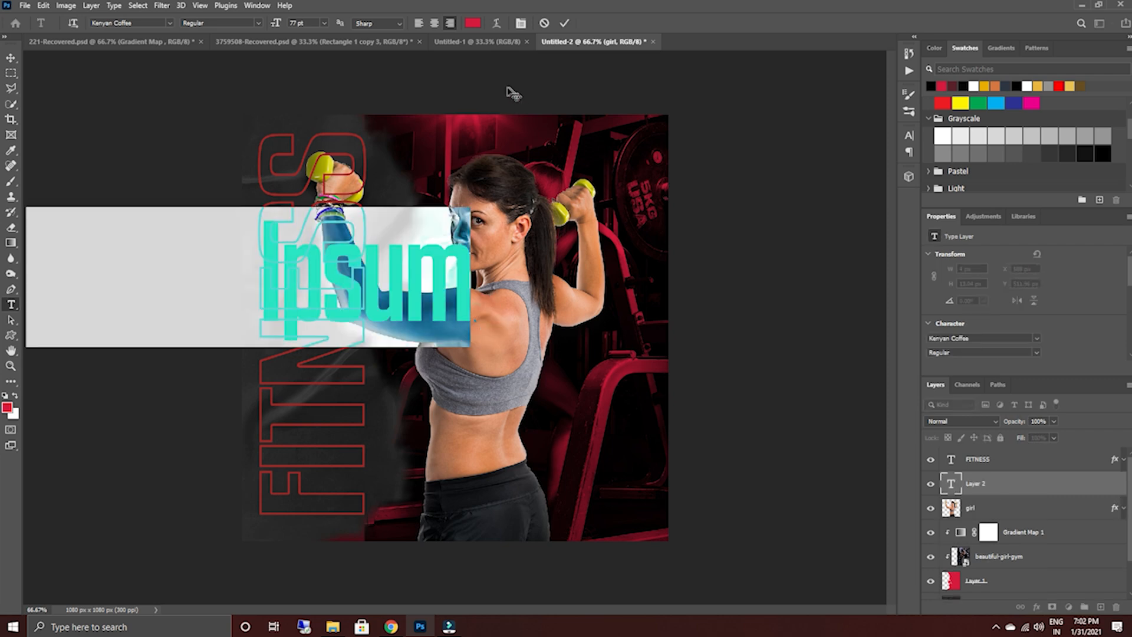
{"action": "left_click_drag", "start_coordinate": [276, 24], "coordinate": [258, 24]}
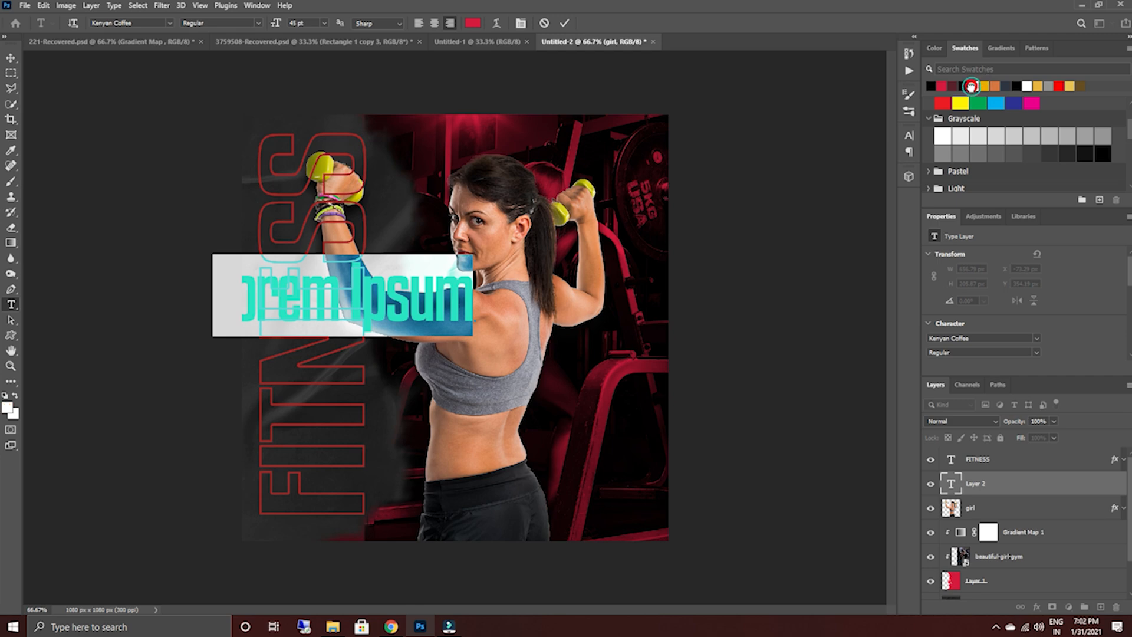
{"action": "left_click", "coordinate": [972, 86]}
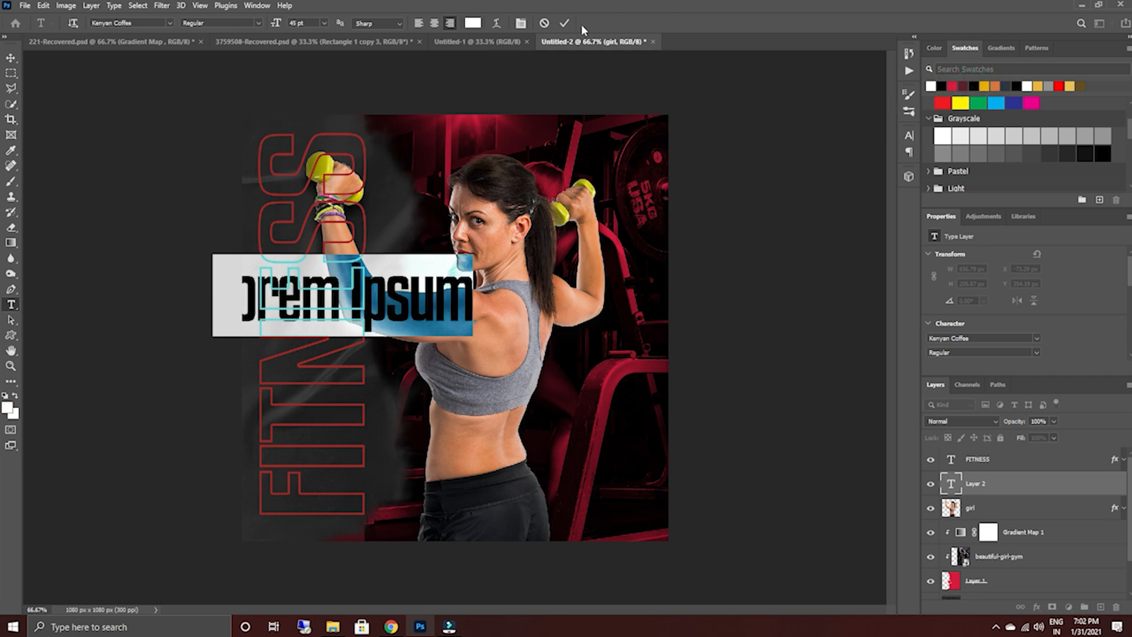
{"action": "left_click", "coordinate": [564, 23]}
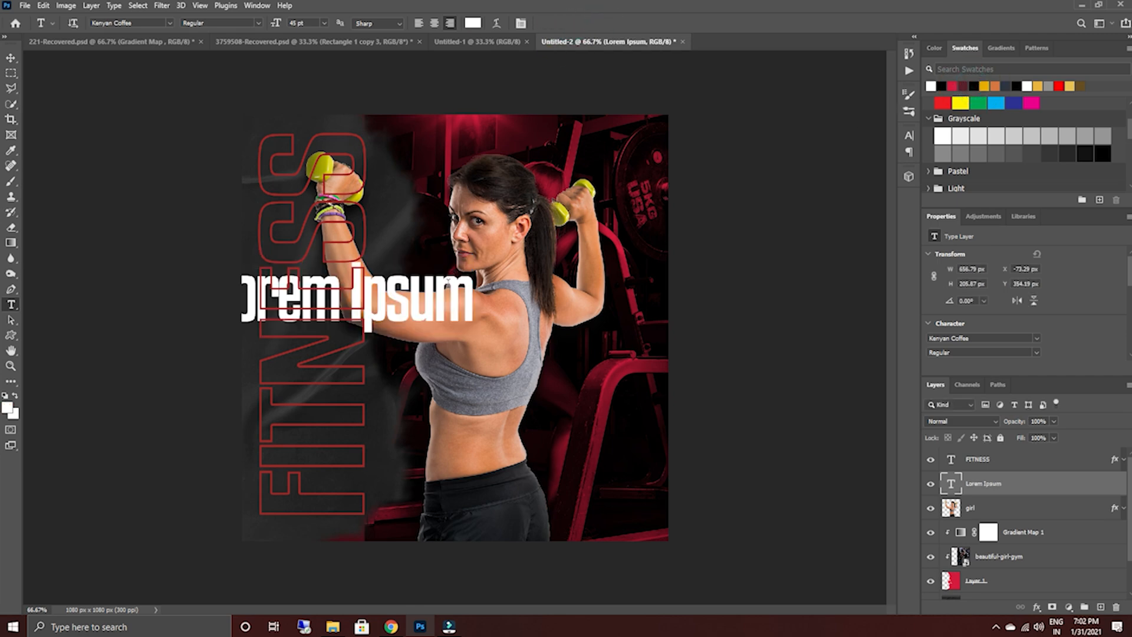
{"action": "left_click", "coordinate": [10, 58]}
{"action": "left_click_drag", "start_coordinate": [380, 302], "coordinate": [547, 304]}
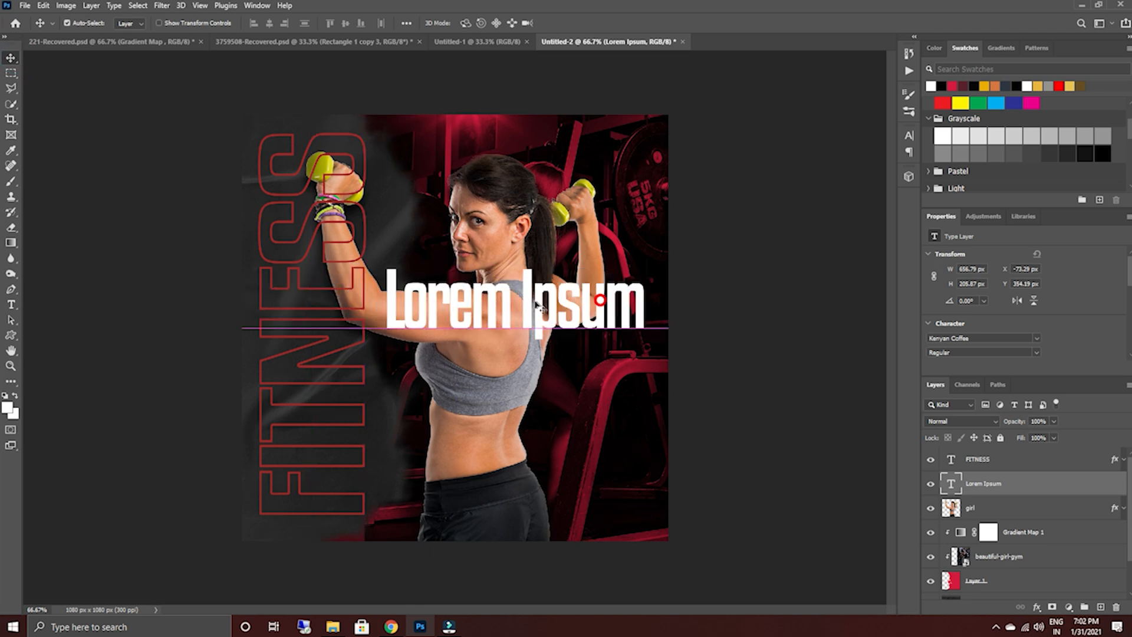
Replace the placeholder text with the headline STAY FIT NOT STILL, broken into three lines: STAY, FIT NOT and STILL.
{"action": "double_click", "coordinate": [528, 302]}
{"action": "key", "text": "BackSpace"}
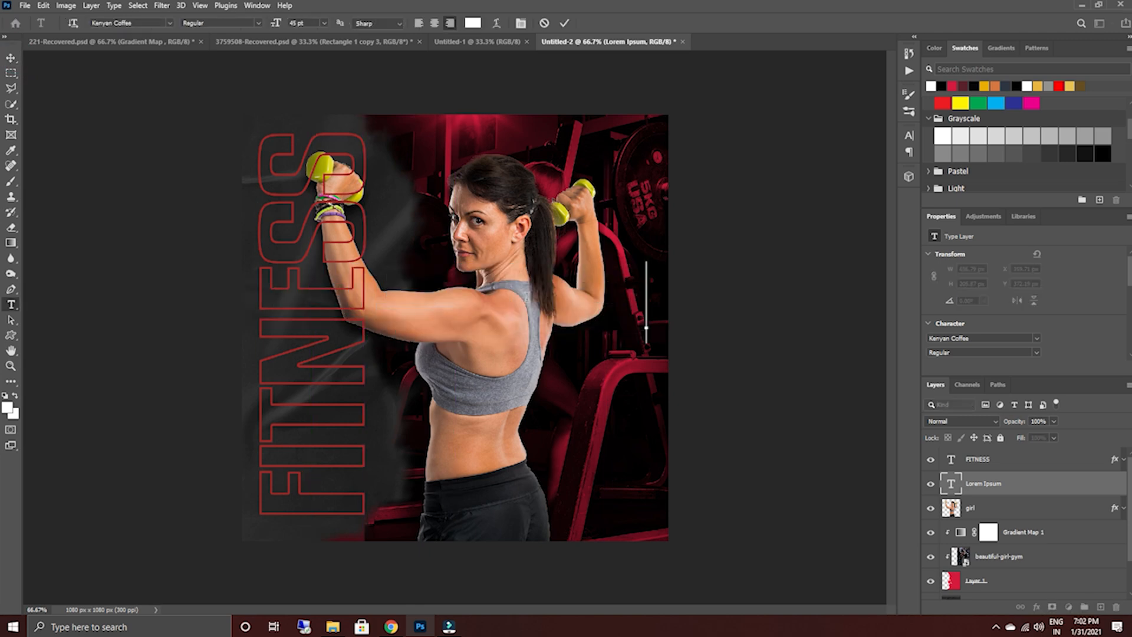
{"action": "type", "text": "STAY"}
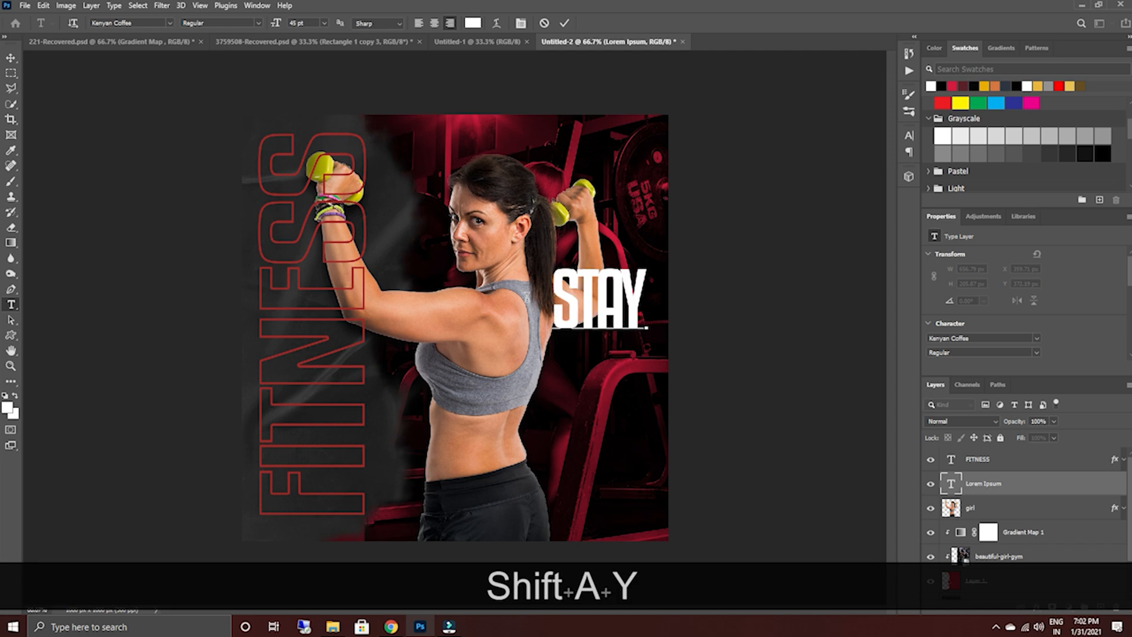
{"action": "key", "text": "Return"}
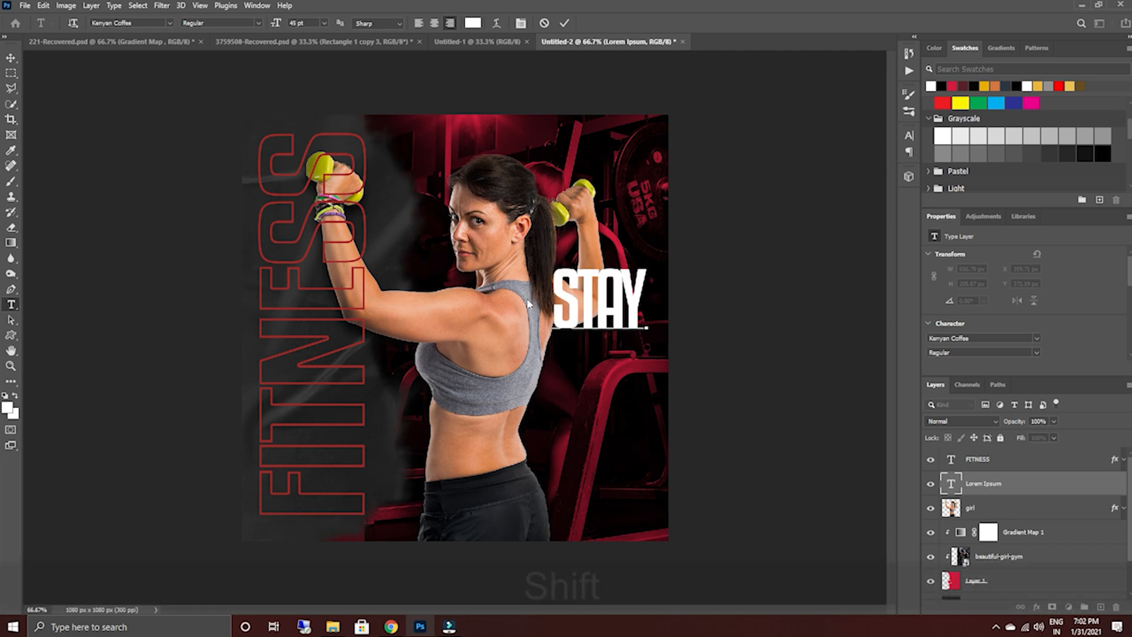
{"action": "type", "text": "FITY"}
{"action": "key", "text": "BackSpace"}
{"action": "type", "text": "NOT"}
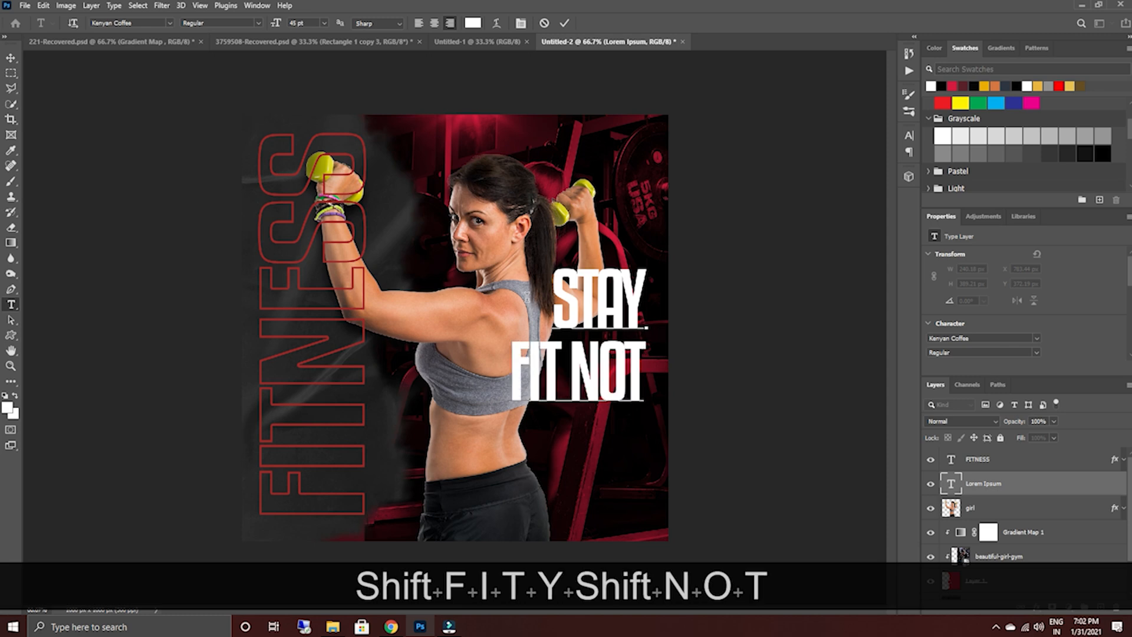
{"action": "key", "text": "Return"}
{"action": "type", "text": "STILL"}
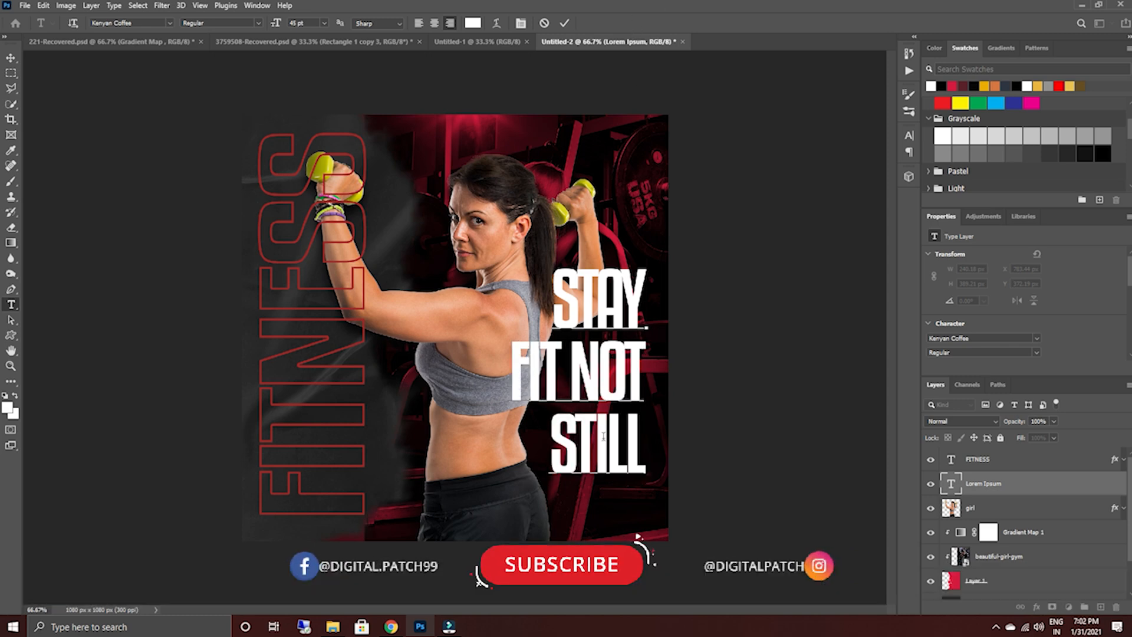
Move the three-line headline up about 119 px, so STAY sits beside the woman's ponytail.
{"action": "left_click", "coordinate": [11, 58]}
{"action": "left_click_drag", "start_coordinate": [589, 318], "coordinate": [583, 270]}
{"action": "left_click_drag", "start_coordinate": [583, 268], "coordinate": [583, 269]}
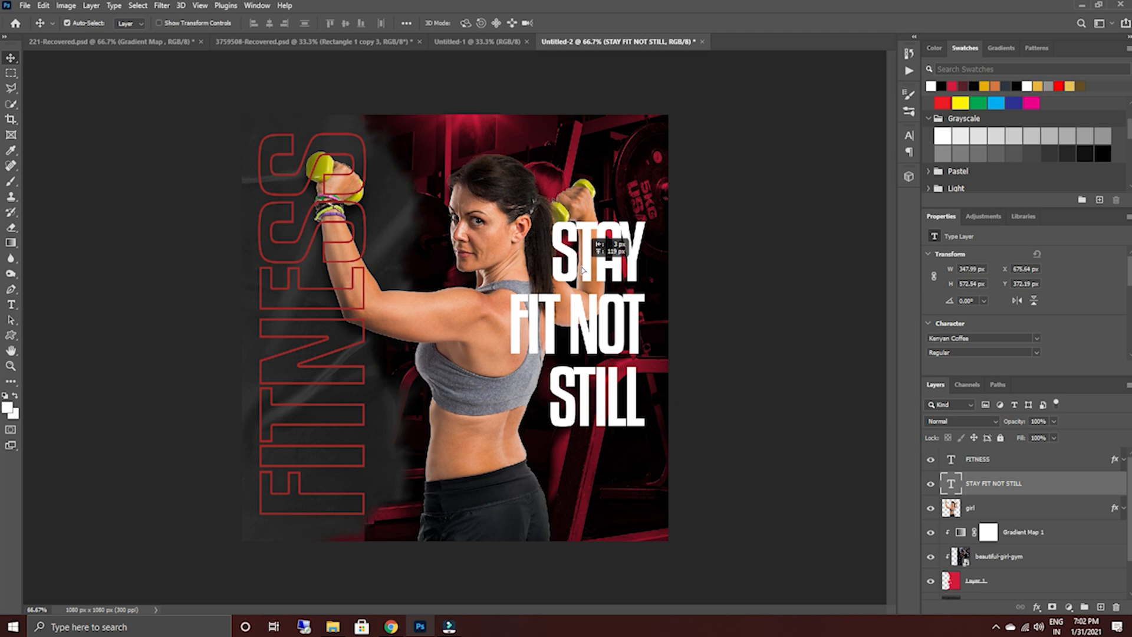
Recolor the words NOT STILL in the headline with the crimson swatch and leave STAY FIT white.
{"action": "double_click", "coordinate": [607, 265]}
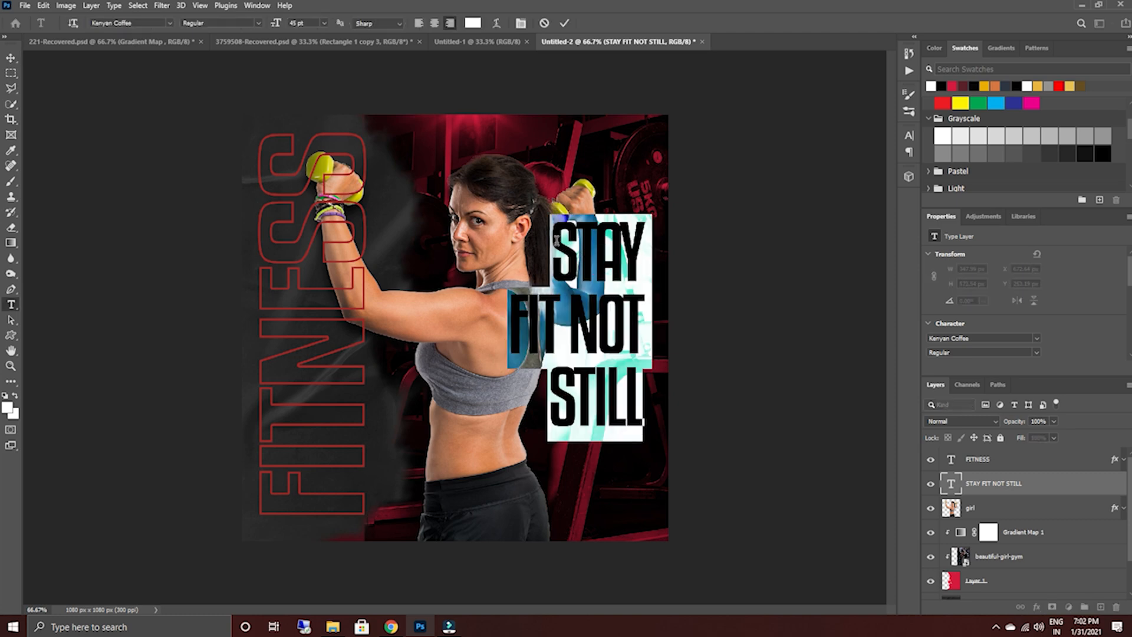
{"action": "double_click", "coordinate": [557, 243]}
{"action": "left_click_drag", "start_coordinate": [574, 276], "coordinate": [558, 317]}
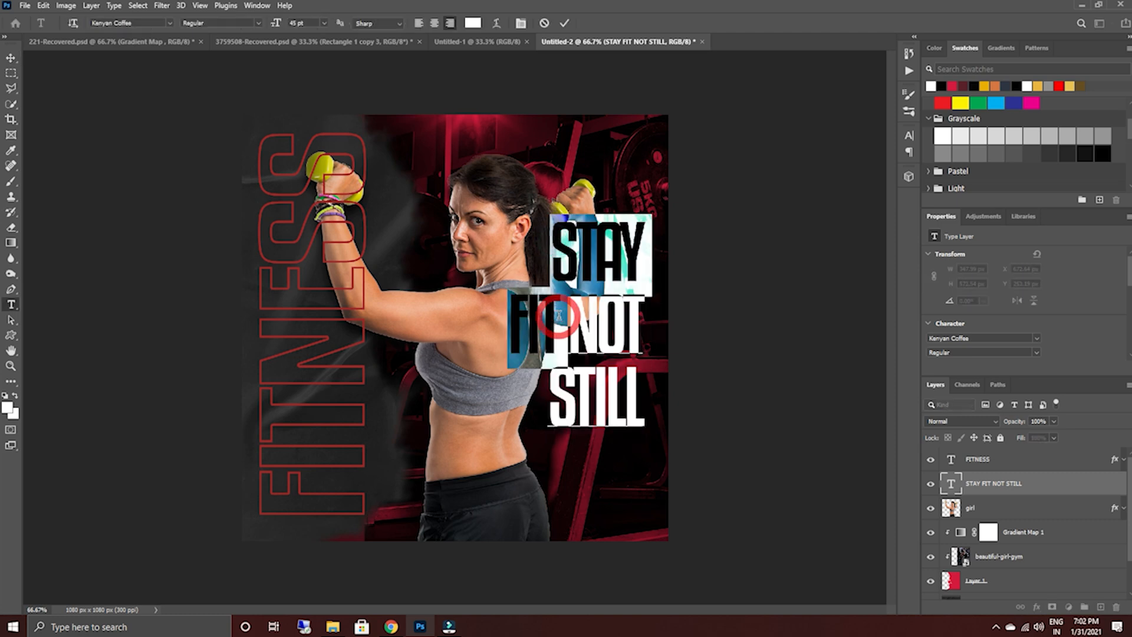
{"action": "left_click", "coordinate": [593, 324]}
{"action": "left_click_drag", "start_coordinate": [567, 319], "coordinate": [634, 401]}
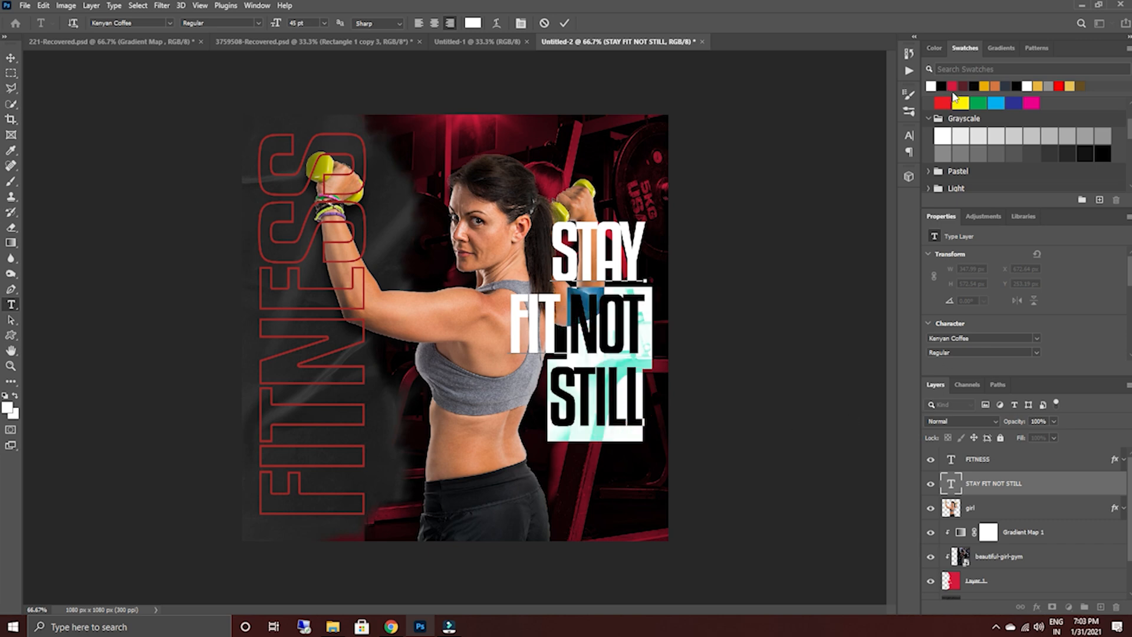
{"action": "left_click", "coordinate": [956, 85]}
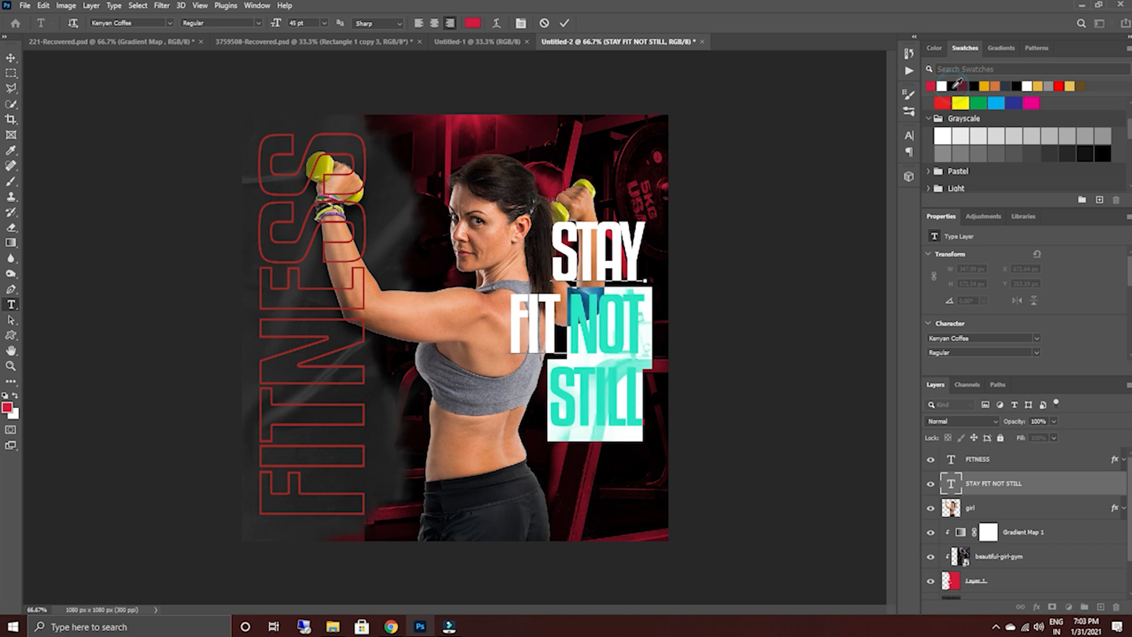
{"action": "left_click", "coordinate": [564, 23]}
{"action": "key", "text": "v"}
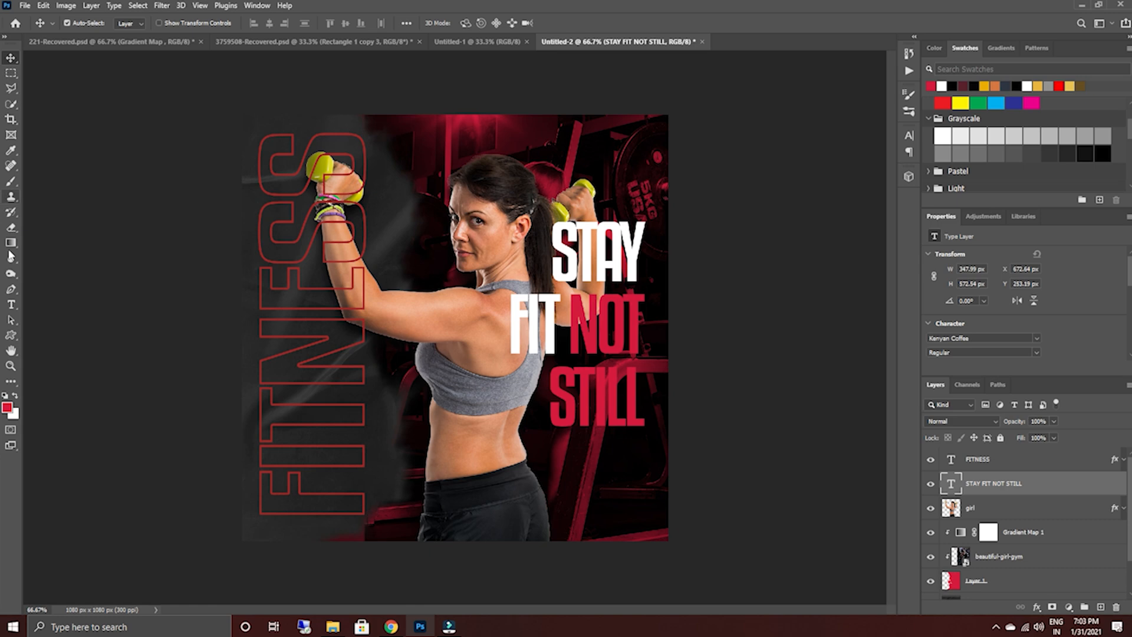
Shift the headline slightly right, to X 680.64 px, keeping its height on the poster.
{"action": "left_click", "coordinate": [11, 304]}
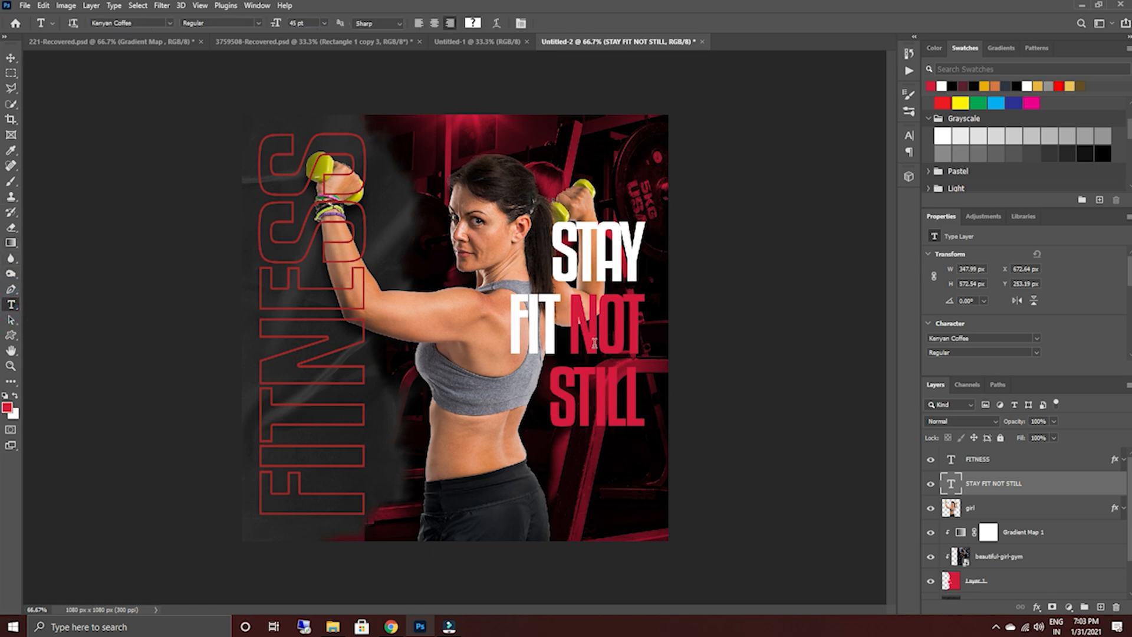
{"action": "left_click", "coordinate": [11, 57]}
{"action": "left_click_drag", "start_coordinate": [579, 328], "coordinate": [584, 328]}
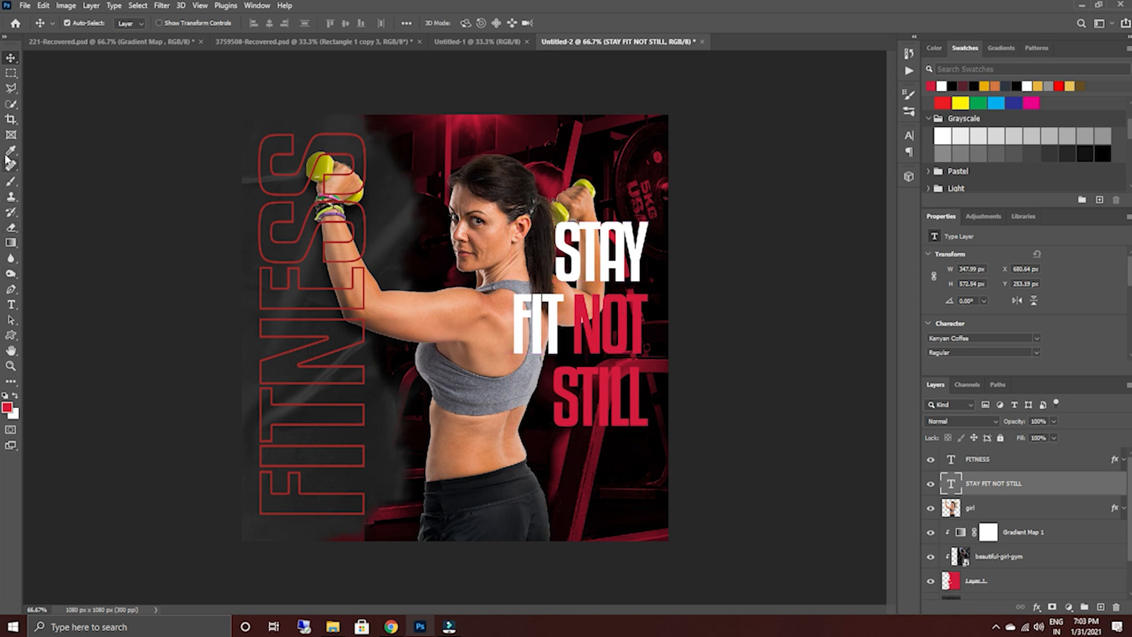
Add a 21 pt Kenyan Coffee text layer across the woman's waist reading NO MORE EXCUSES and, on a second line, JOIN US TODAY.
{"action": "left_click", "coordinate": [11, 305]}
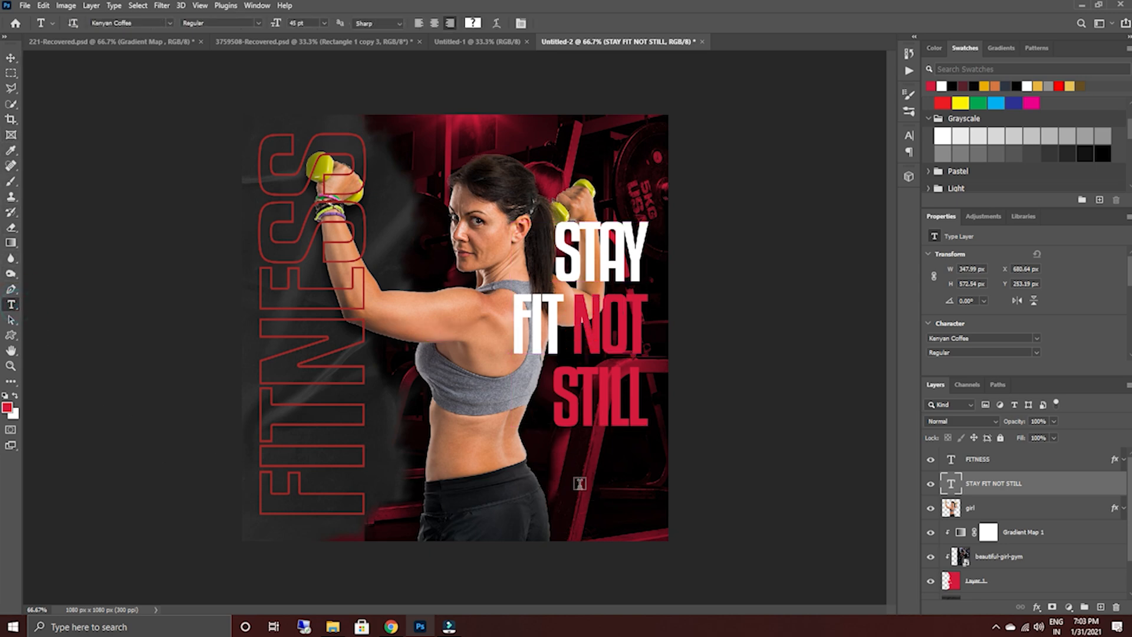
{"action": "left_click", "coordinate": [481, 463]}
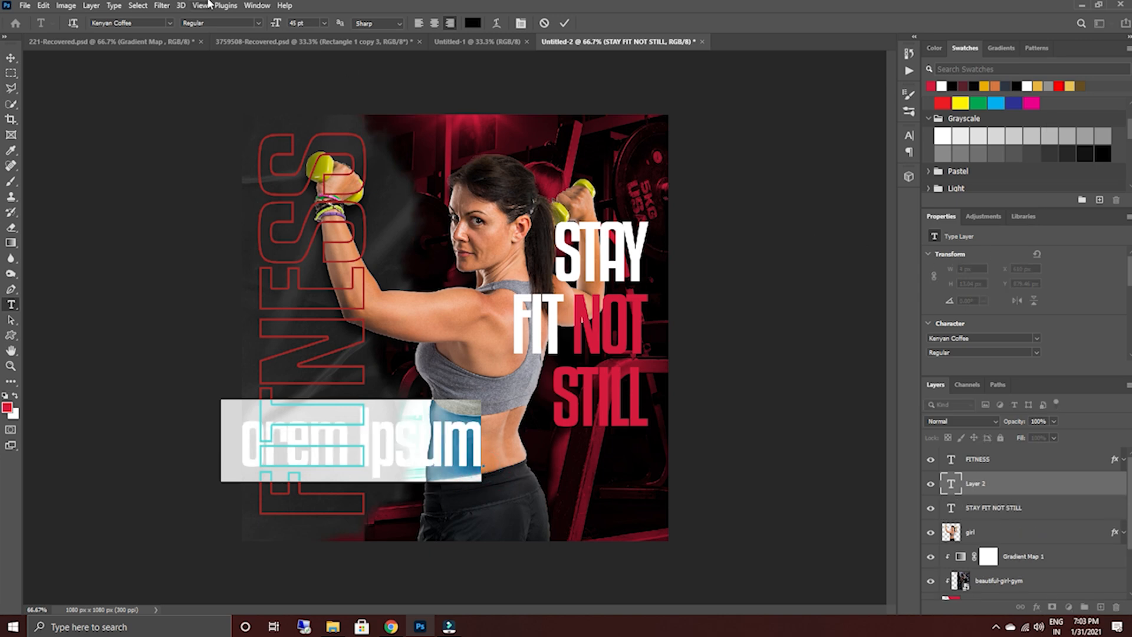
{"action": "left_click_drag", "start_coordinate": [275, 23], "coordinate": [259, 25]}
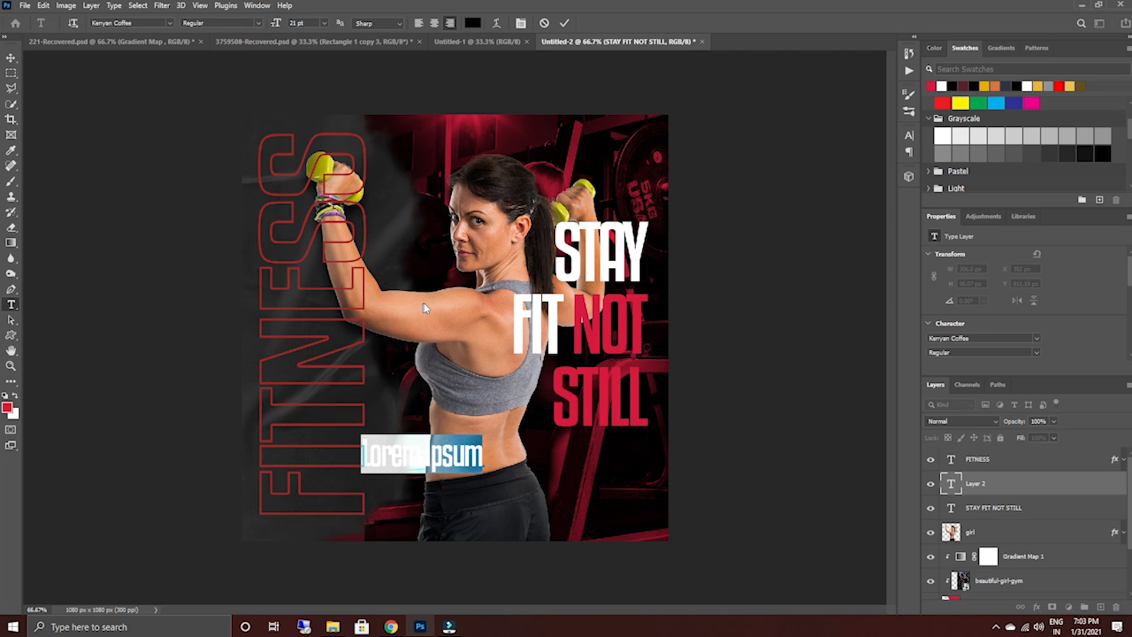
{"action": "type", "text": "NO"}
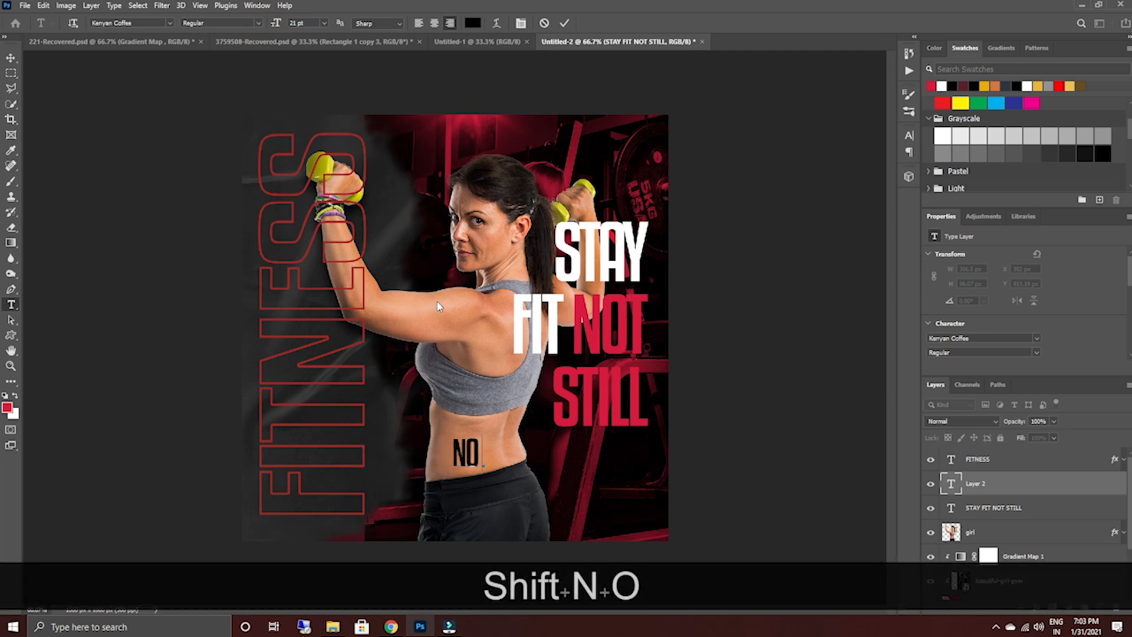
{"action": "type", "text": " MORE"}
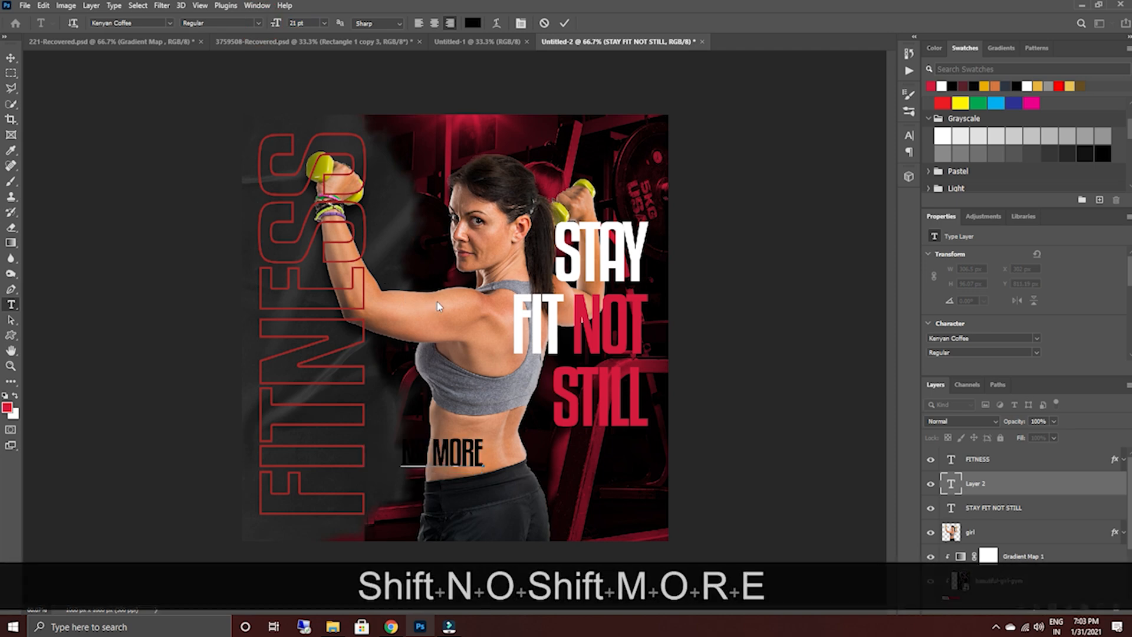
{"action": "type", "text": " E"}
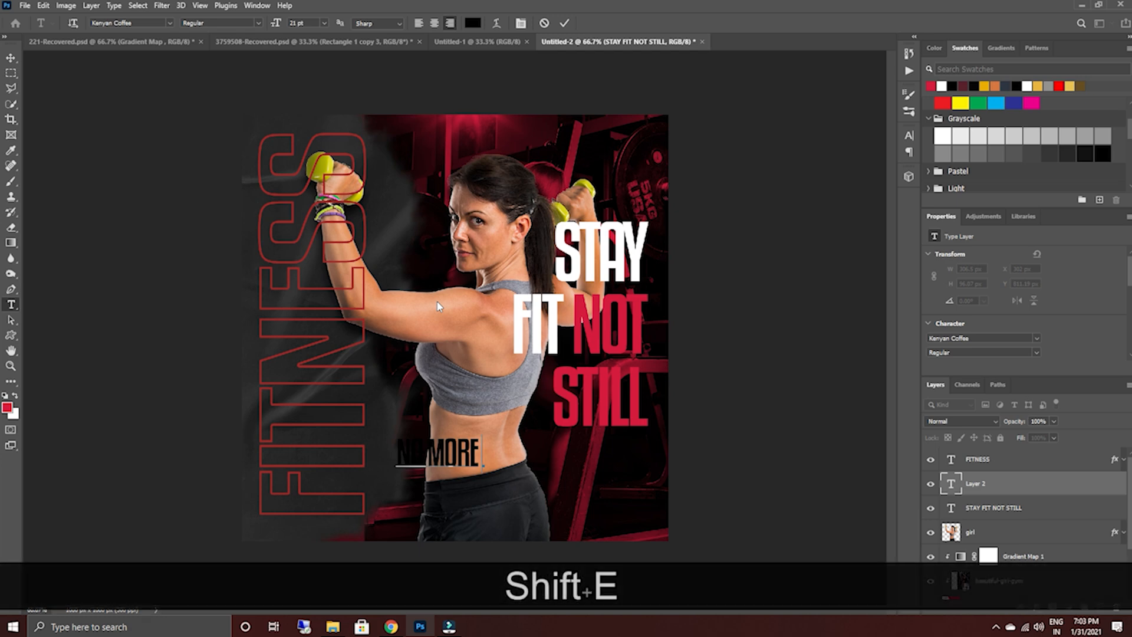
{"action": "type", "text": " EX"}
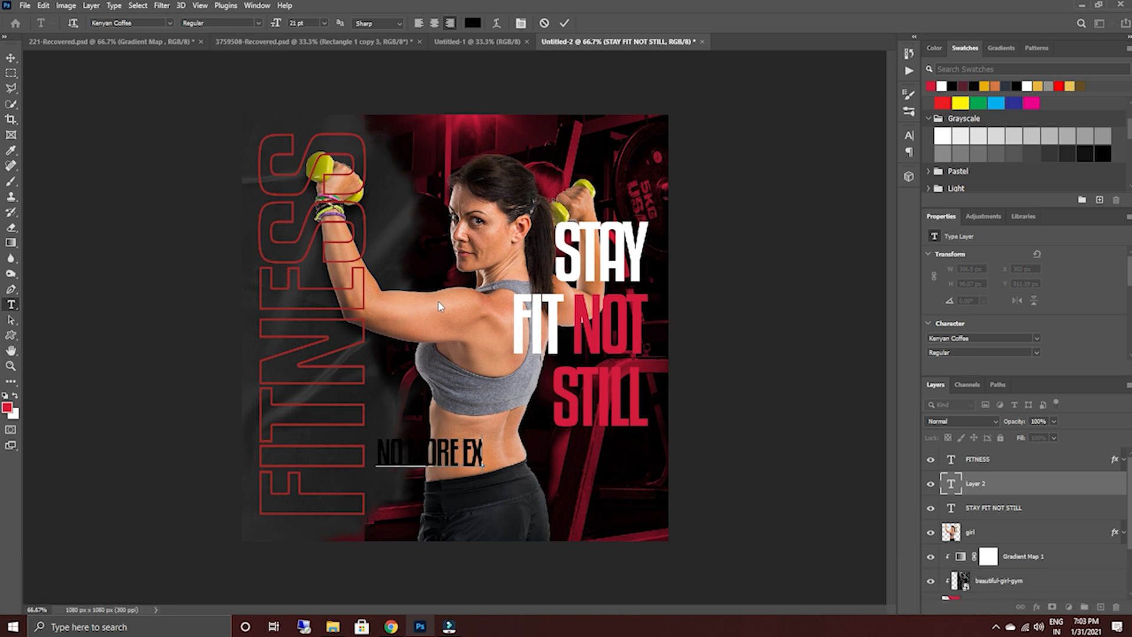
{"action": "type", "text": "CUSES"}
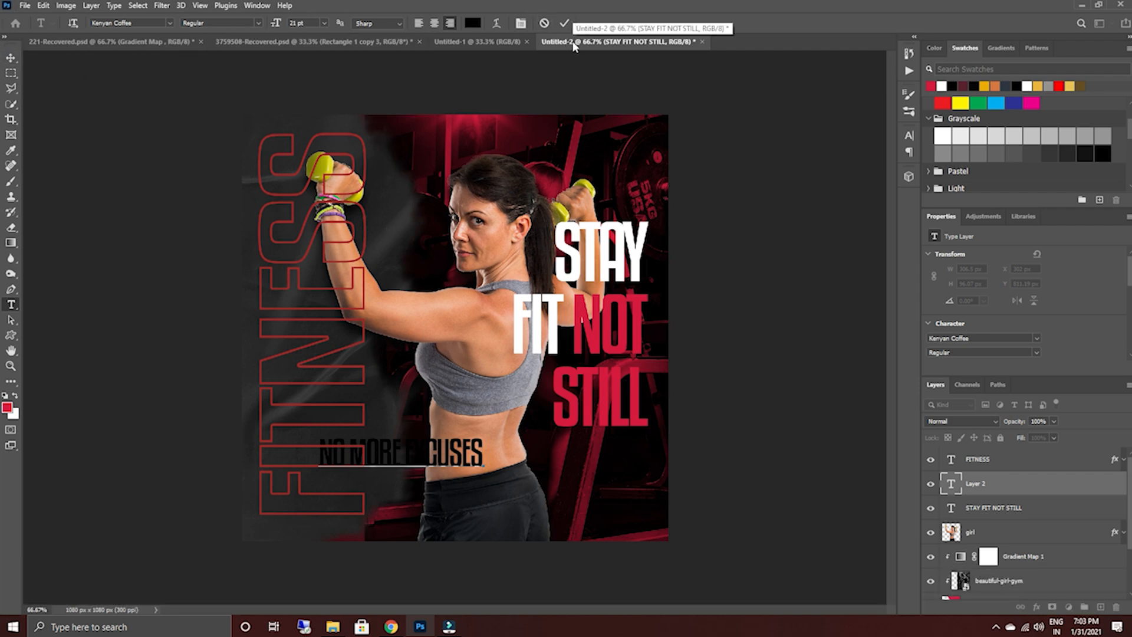
{"action": "type", "text": "J"}
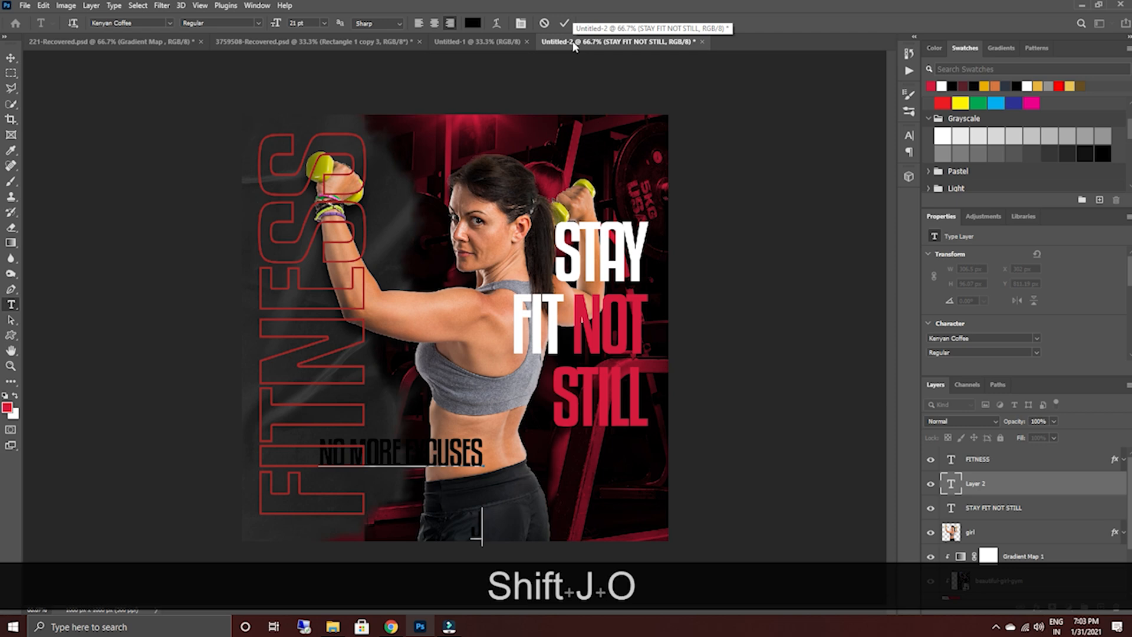
{"action": "type", "text": "OIN US"}
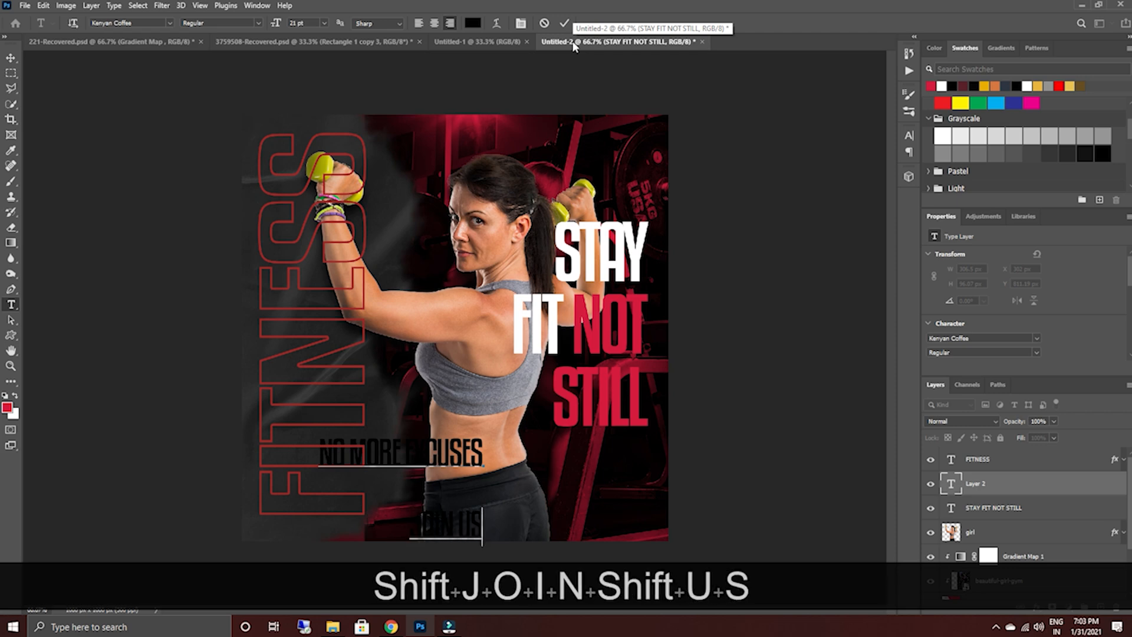
{"action": "type", "text": " T"}
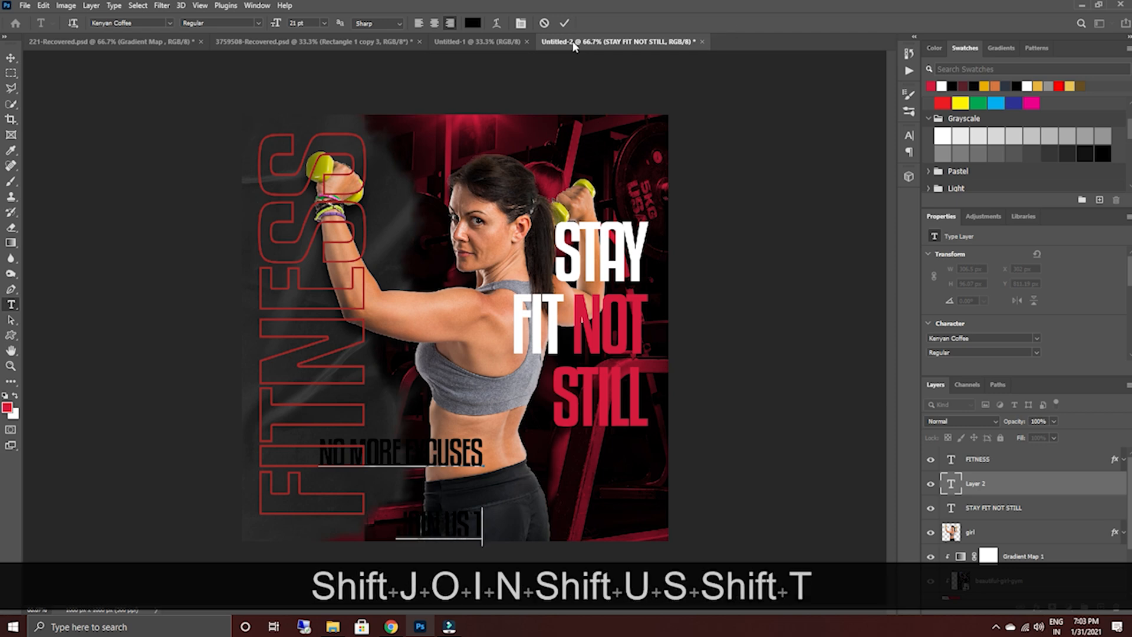
{"action": "type", "text": "oday"}
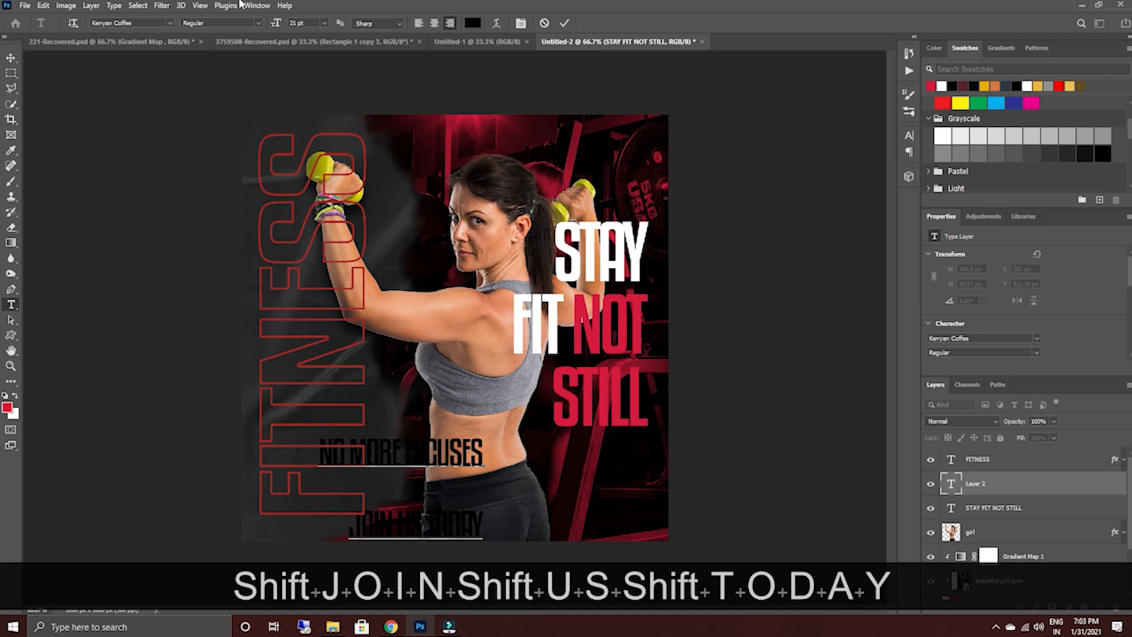
Move the NO MORE EXCUSES JOIN US TODAY text beneath STILL and set its color to white, ffffff.
{"action": "left_click", "coordinate": [10, 57]}
{"action": "left_click_drag", "start_coordinate": [448, 454], "coordinate": [599, 446]}
{"action": "double_click", "coordinate": [601, 448]}
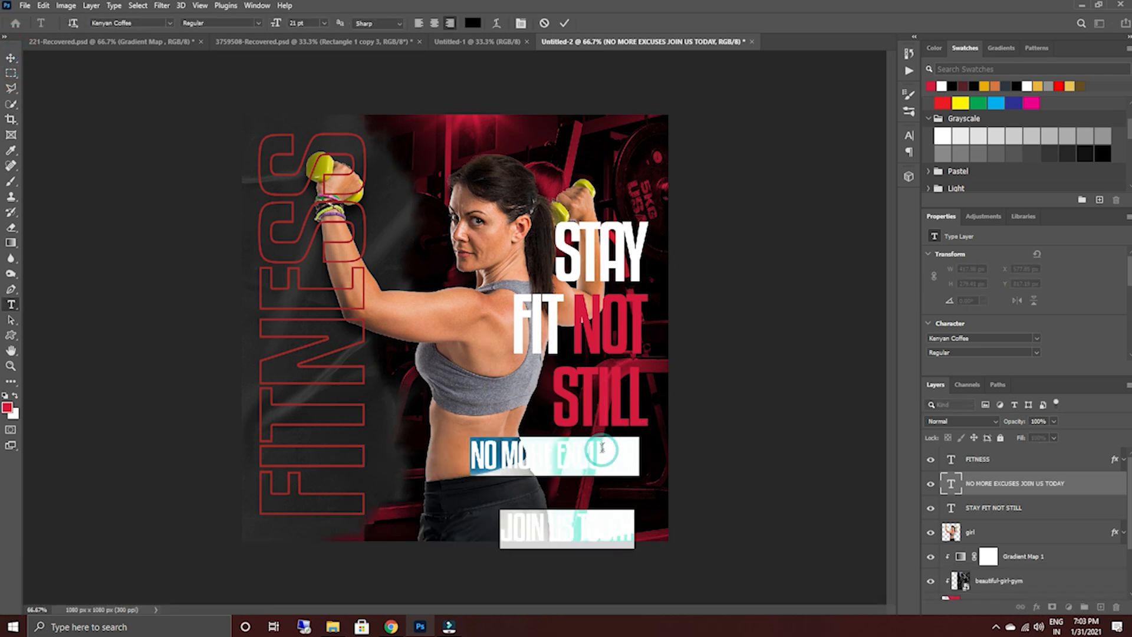
{"action": "left_click", "coordinate": [472, 23]}
{"action": "left_click_drag", "start_coordinate": [669, 189], "coordinate": [627, 108]}
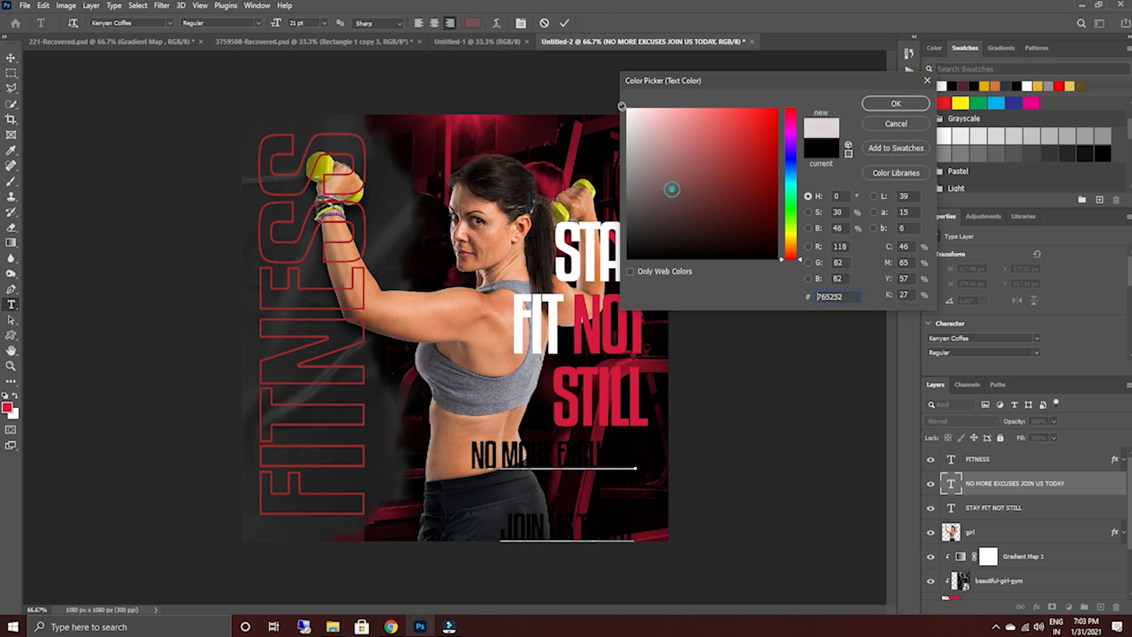
{"action": "left_click", "coordinate": [879, 109]}
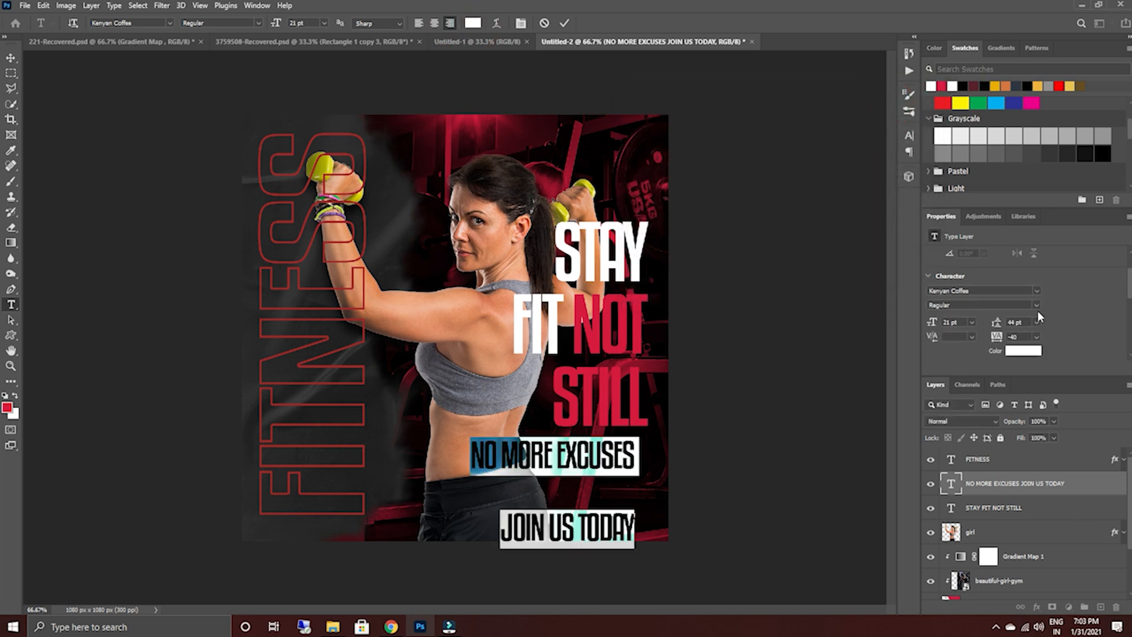
Set the two-line tagline's font size to 16 pt, leading to 19 pt and tracking to 0.
{"action": "left_click_drag", "start_coordinate": [997, 307], "coordinate": [931, 303]}
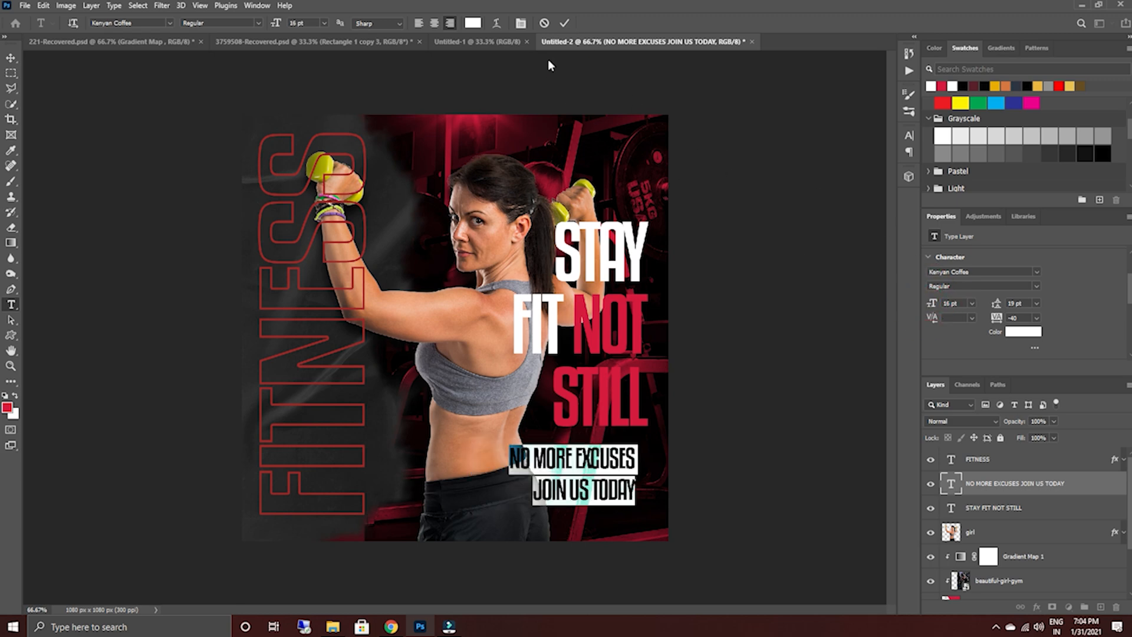
{"action": "left_click_drag", "start_coordinate": [995, 320], "coordinate": [996, 321]}
{"action": "left_click", "coordinate": [996, 321]}
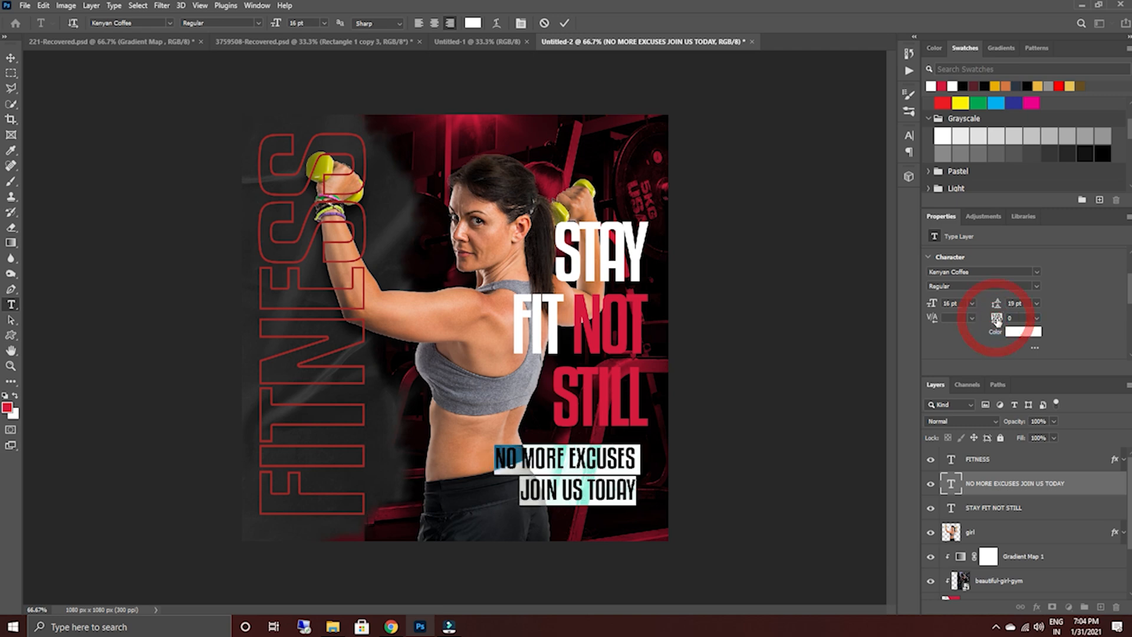
{"action": "left_click", "coordinate": [567, 24]}
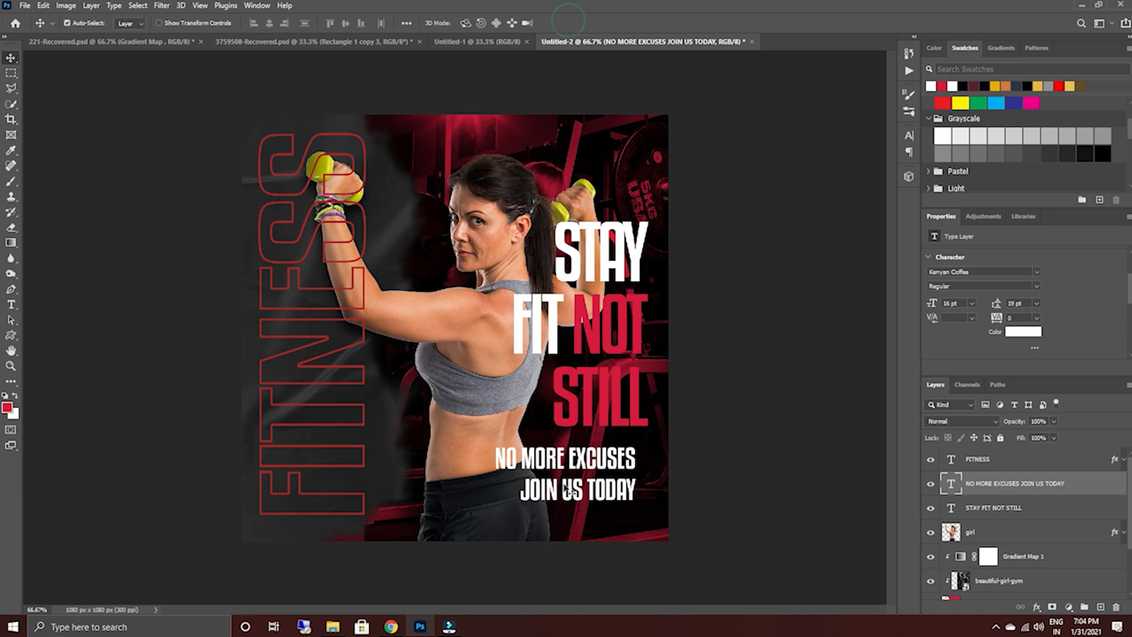
Move the tagline up close beneath STILL with its right edge aligned to the headline's, and deselect the layer.
{"action": "left_click", "coordinate": [11, 57]}
{"action": "left_click_drag", "start_coordinate": [587, 465], "coordinate": [592, 449]}
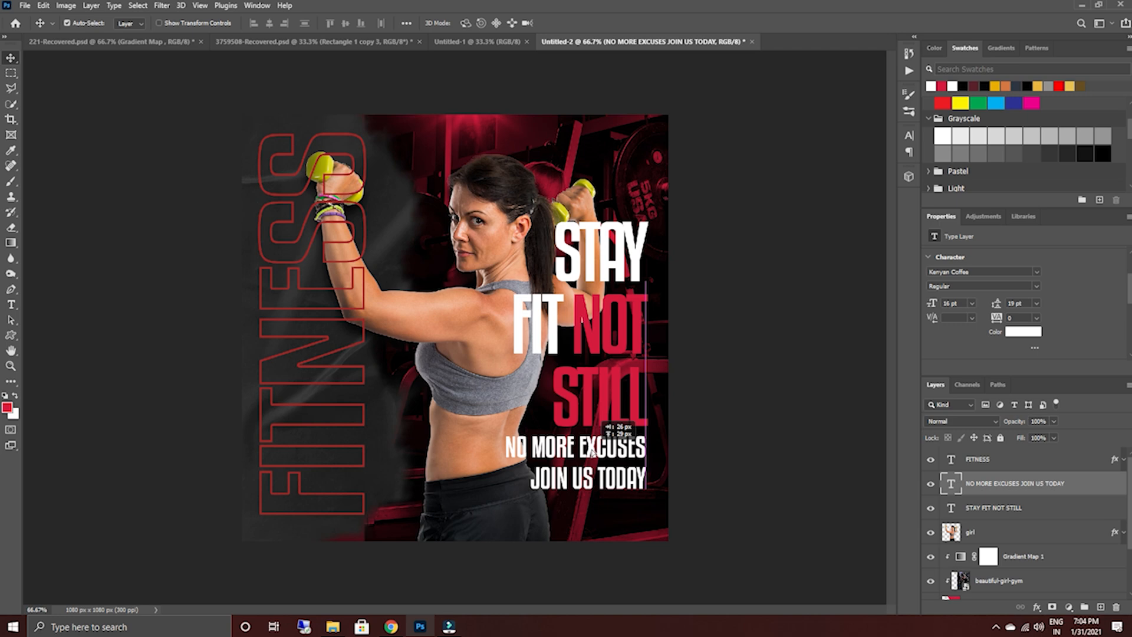
{"action": "left_click_drag", "start_coordinate": [591, 449], "coordinate": [592, 446]}
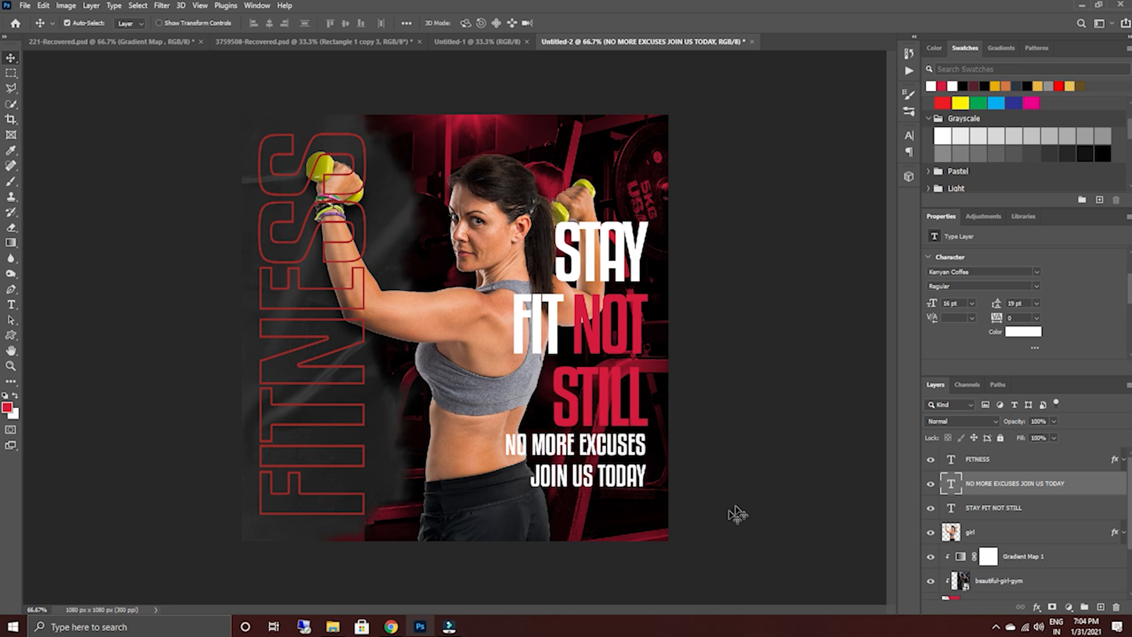
{"action": "left_click", "coordinate": [790, 455]}
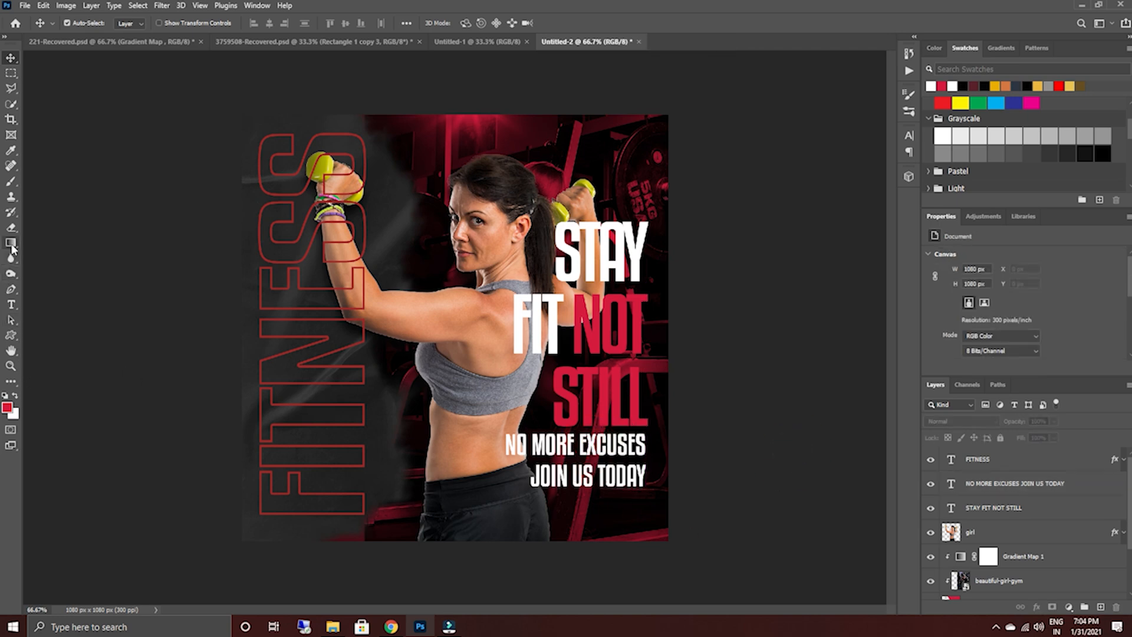
Draw a crimson rectangle about 148 × 54 px on the woman's black shorts, beneath the tagline.
{"action": "left_click", "coordinate": [11, 335]}
{"action": "left_click", "coordinate": [52, 335]}
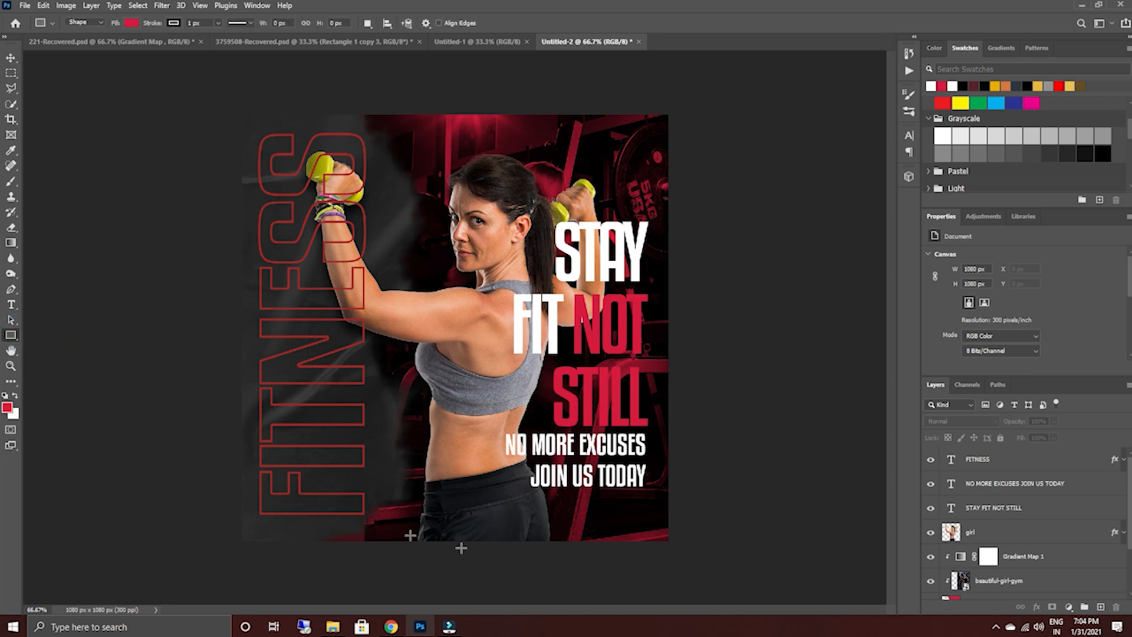
{"action": "left_click_drag", "start_coordinate": [452, 501], "coordinate": [511, 521]}
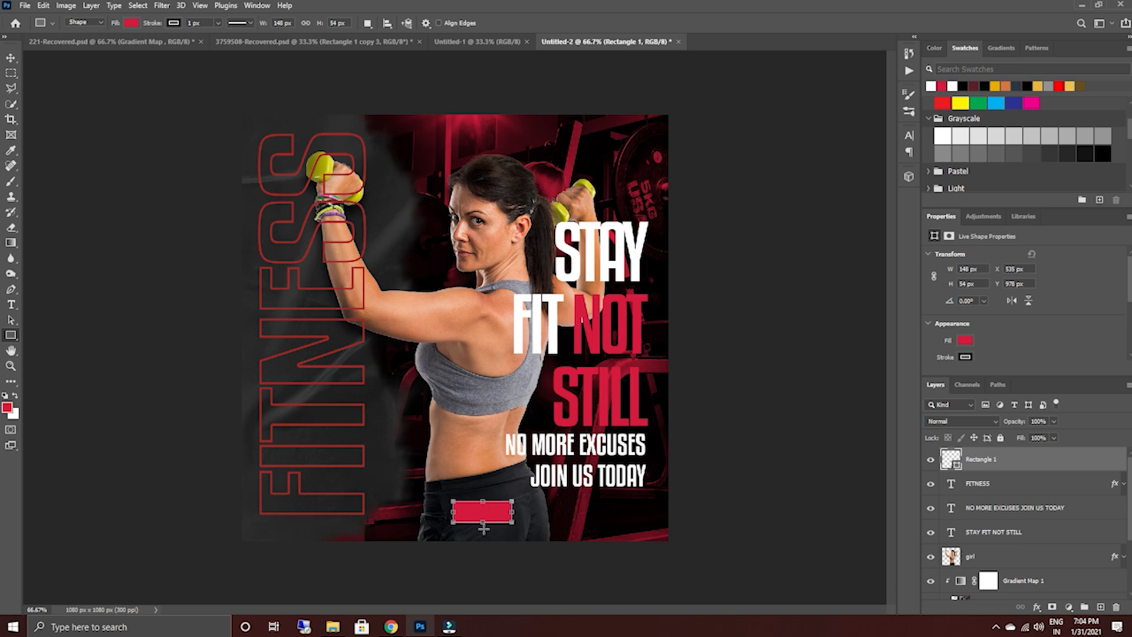
Transform the crimson rectangle into a parallelogram, skewing it horizontally to about -42° with its base shifted left and widening it to about 127%.
{"action": "left_click", "coordinate": [11, 57]}
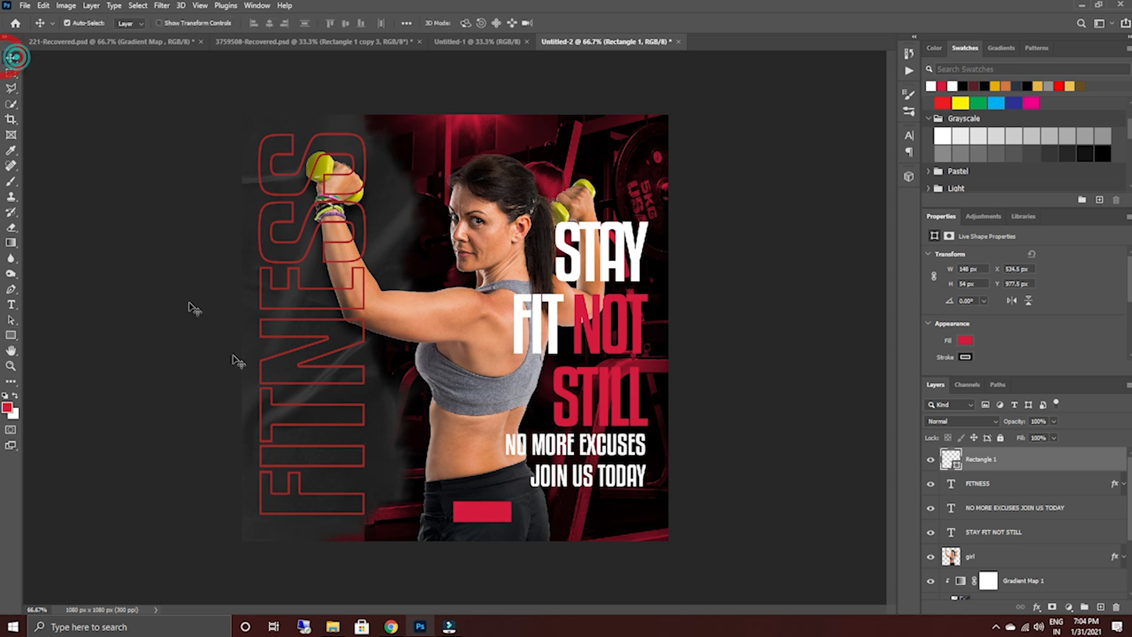
{"action": "key", "text": "ctrl"}
{"action": "key", "text": "ctrl+t"}
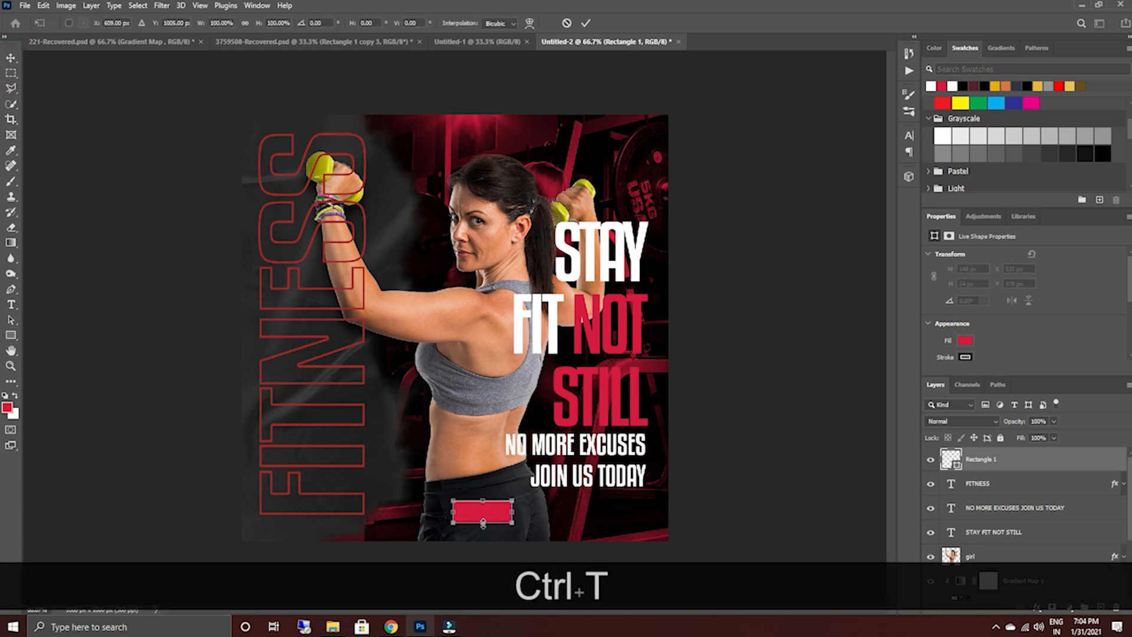
{"action": "key", "text": "shift"}
{"action": "key", "text": "ctrl"}
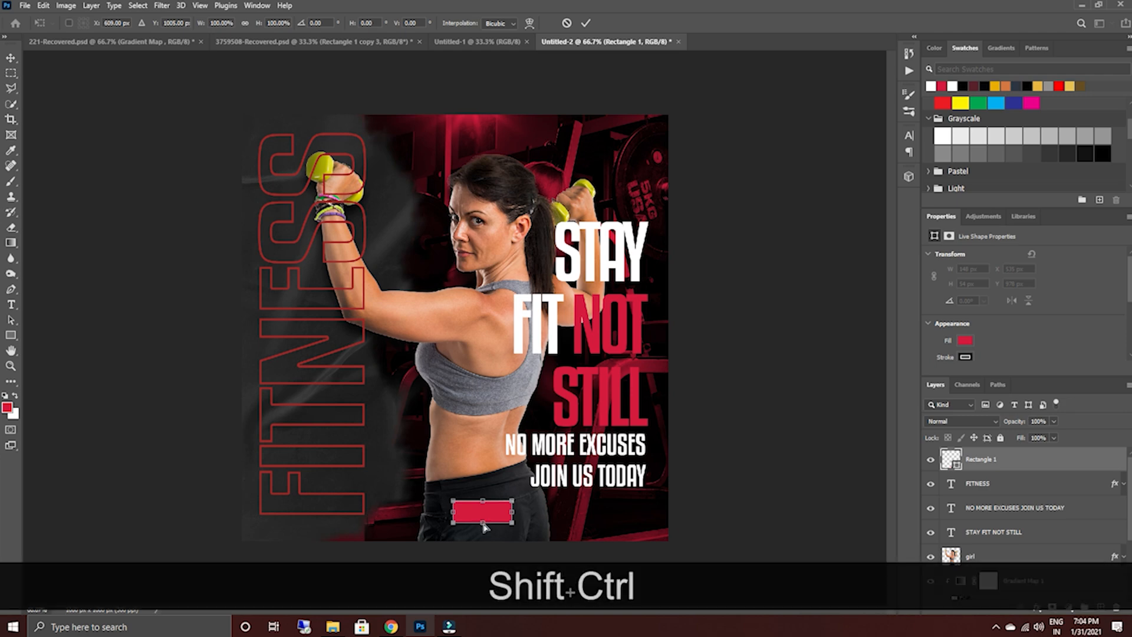
{"action": "left_click_drag", "start_coordinate": [482, 525], "coordinate": [465, 523]}
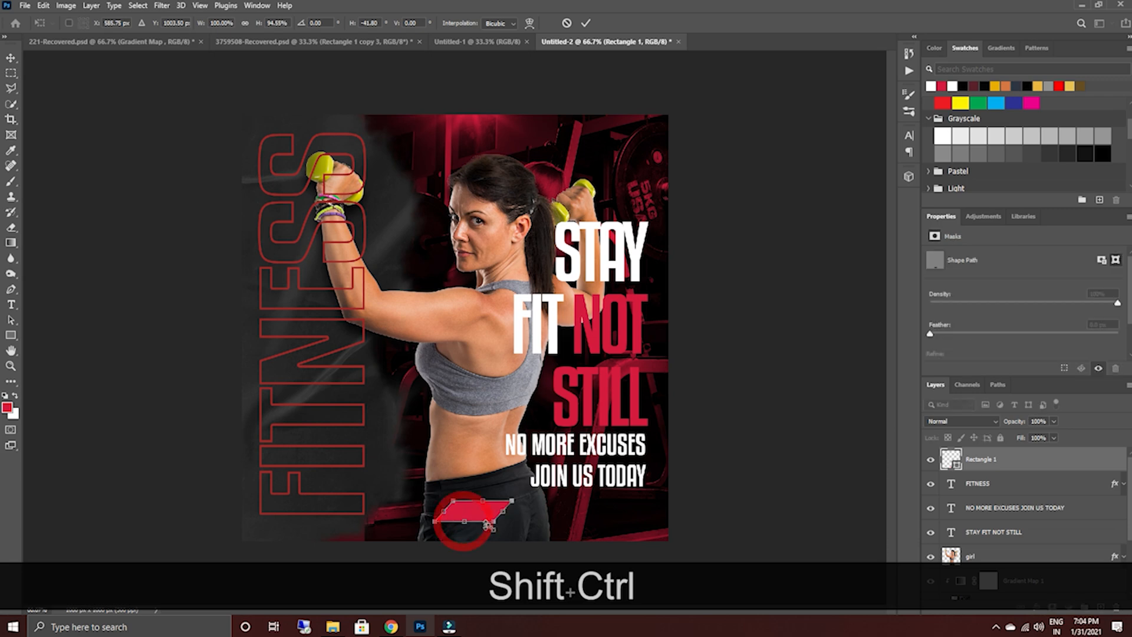
{"action": "mouse_move", "coordinate": [507, 510]}
{"action": "left_mouse_down"}
{"action": "mouse_move", "coordinate": [521, 514]}
{"action": "mouse_move", "coordinate": [364, 564]}
{"action": "mouse_move", "coordinate": [523, 538]}
{"action": "mouse_move", "coordinate": [502, 532]}
{"action": "left_mouse_up"}
{"action": "key", "text": "ctrl+z"}
{"action": "key", "text": "ctrl+shift"}
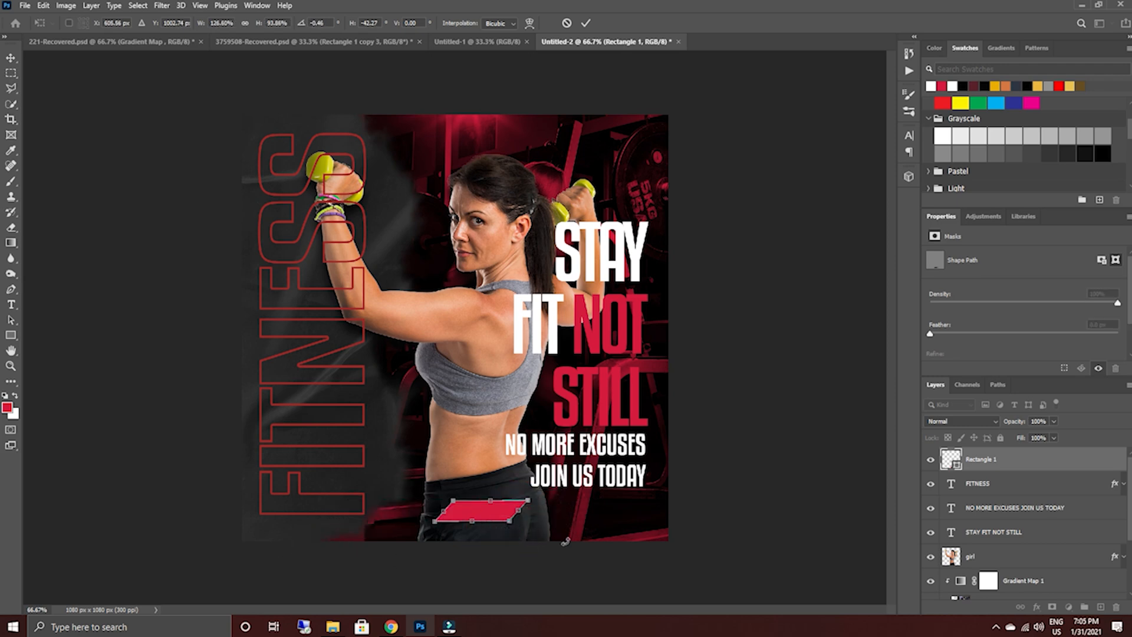
{"action": "left_click", "coordinate": [585, 23]}
Shift the crimson parallelogram slightly right on the shorts and keep its blend mode at Normal.
{"action": "left_click_drag", "start_coordinate": [486, 513], "coordinate": [503, 513]}
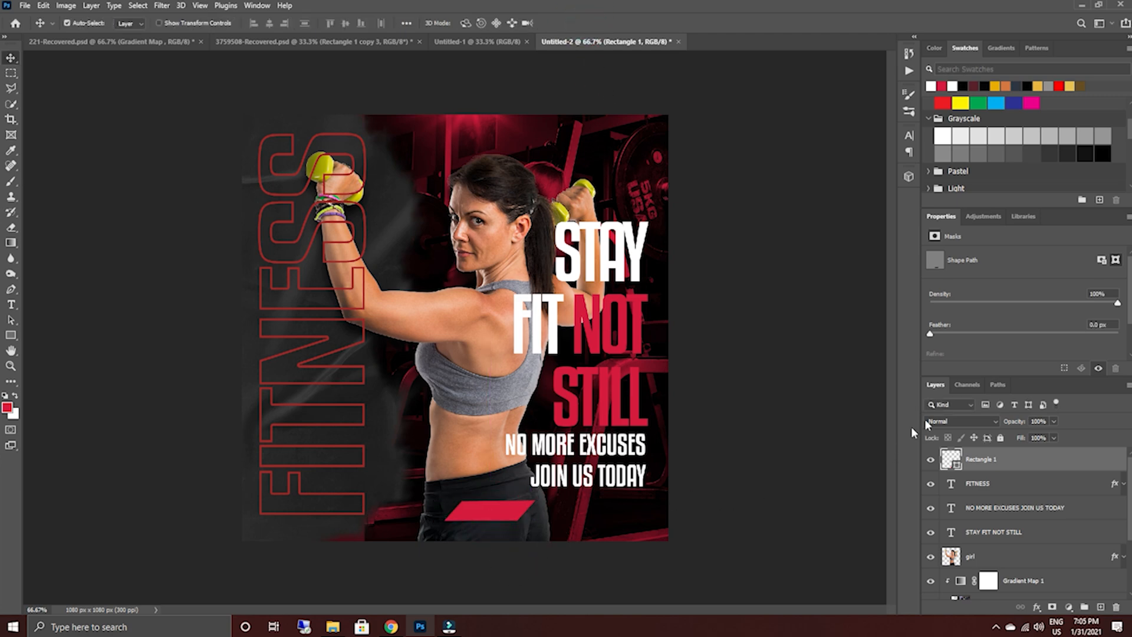
{"action": "left_click", "coordinate": [982, 419]}
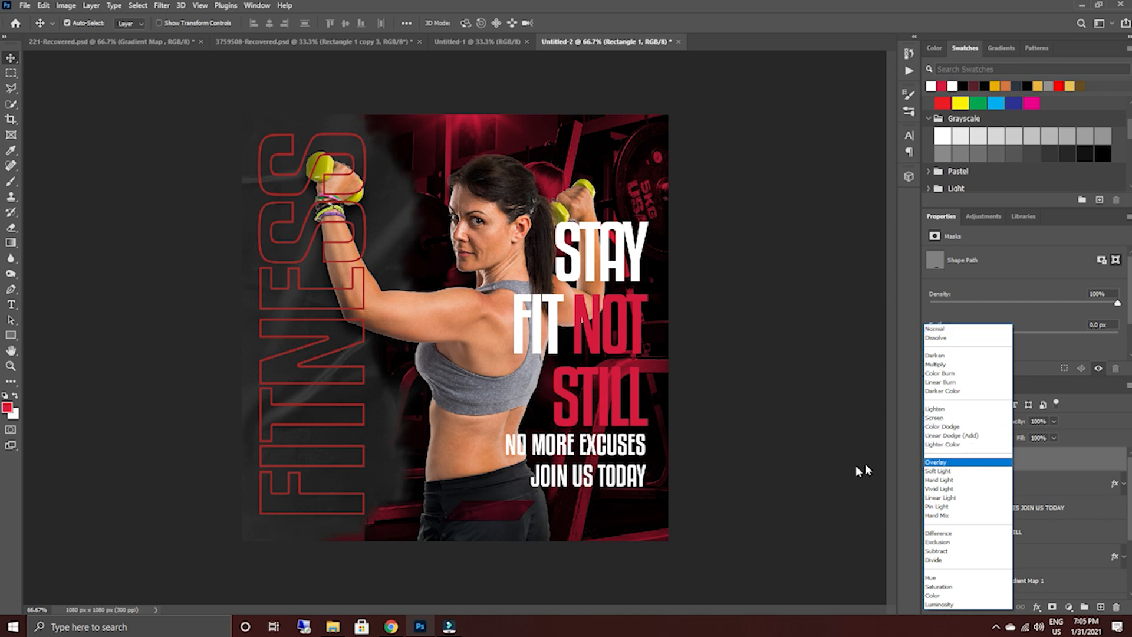
{"action": "left_click", "coordinate": [963, 330]}
Add a white text layer reading FREE TRIAL just beneath the crimson parallelogram.
{"action": "left_click", "coordinate": [11, 308]}
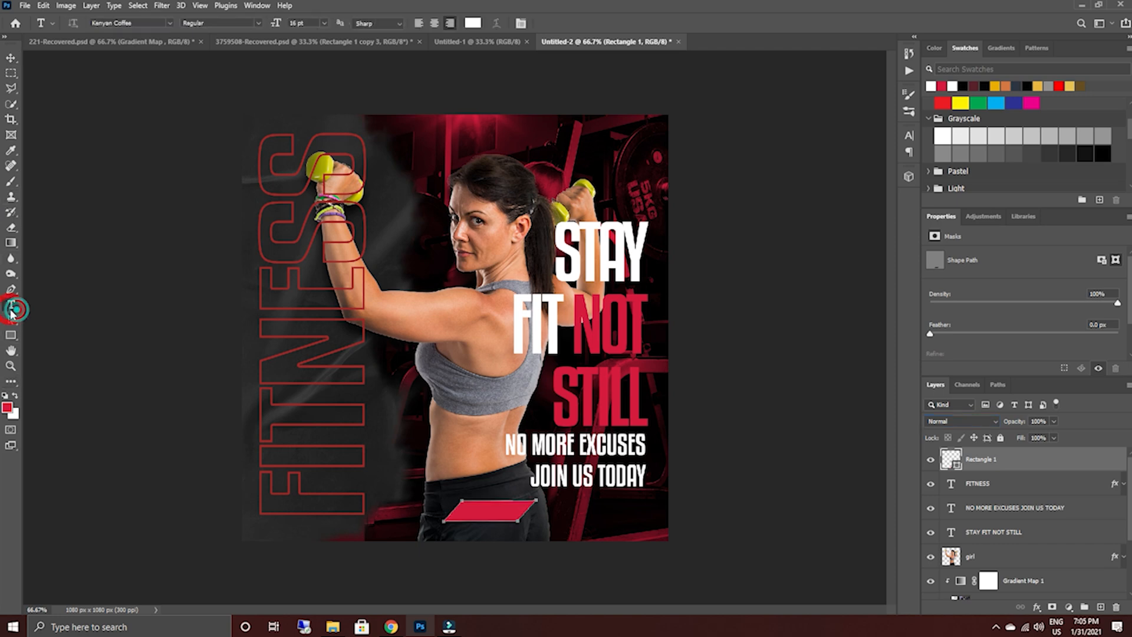
{"action": "left_click", "coordinate": [566, 533]}
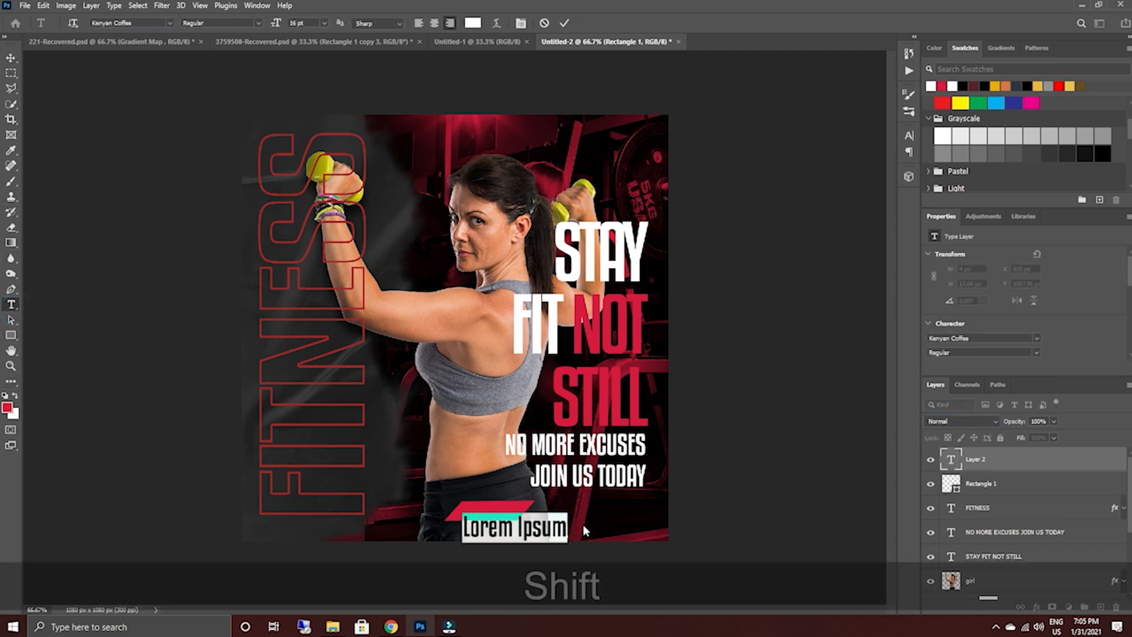
{"action": "type", "text": "FREE TRIAL"}
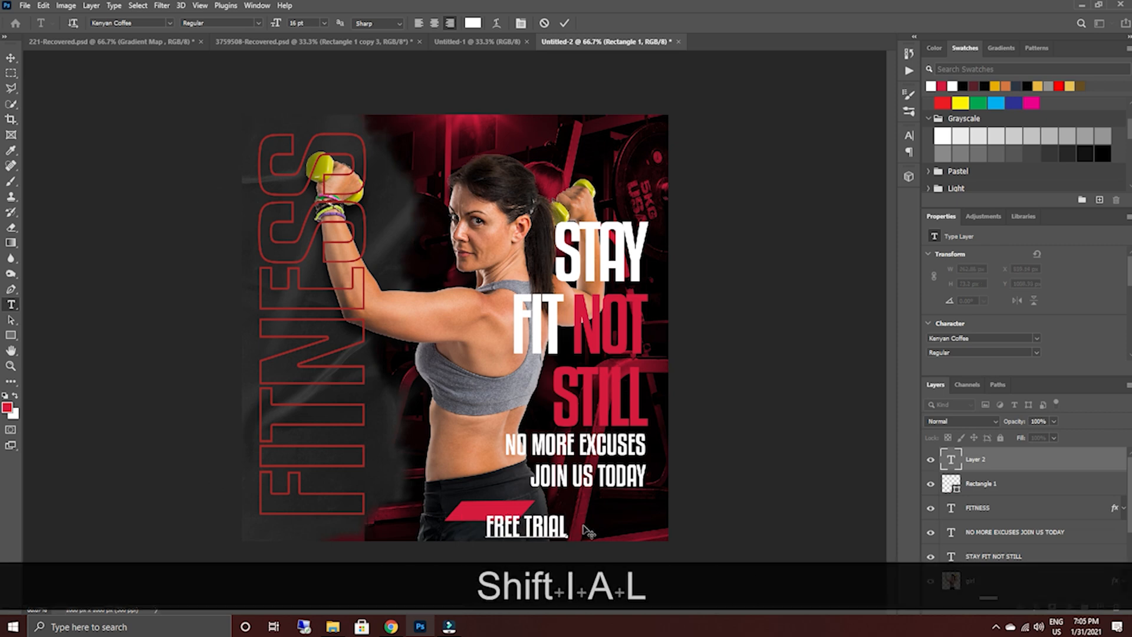
Set the FREE TRIAL text to Montserrat ExtraBold at 7 pt and commit the edit.
{"action": "key", "text": "ctrl+a"}
{"action": "left_click", "coordinate": [169, 22]}
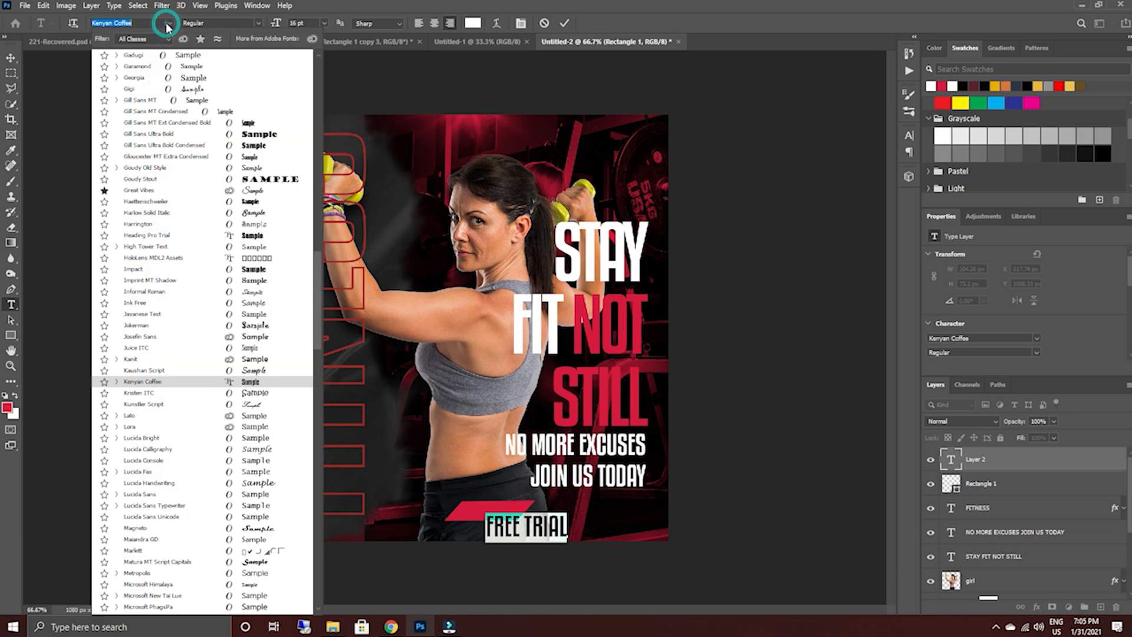
{"action": "left_click_drag", "start_coordinate": [318, 288], "coordinate": [320, 73]}
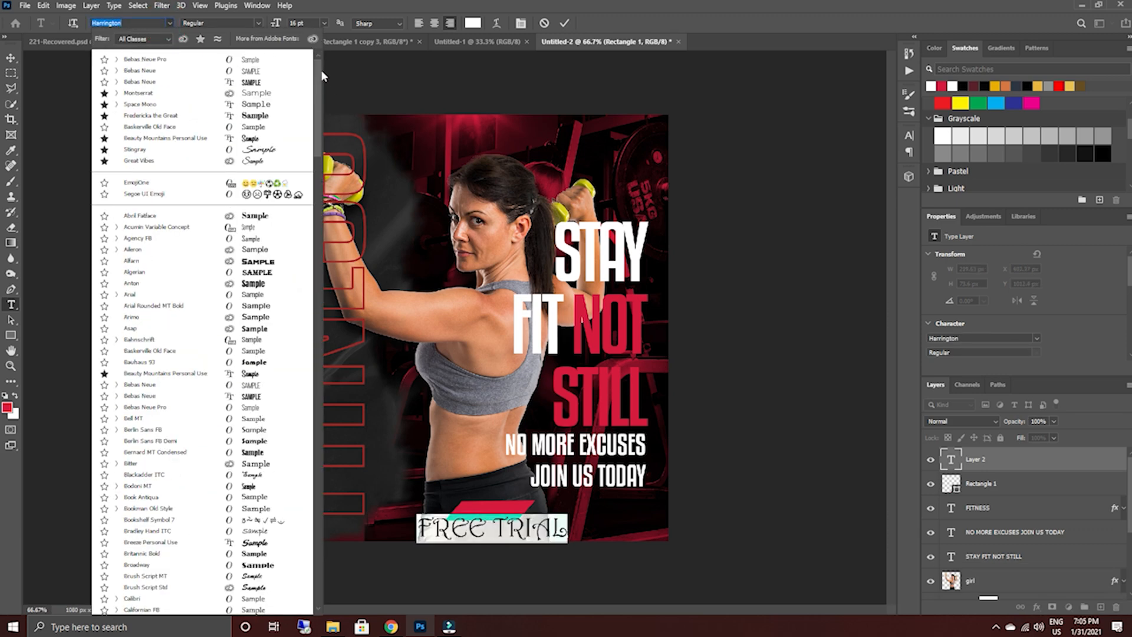
{"action": "left_click", "coordinate": [139, 92]}
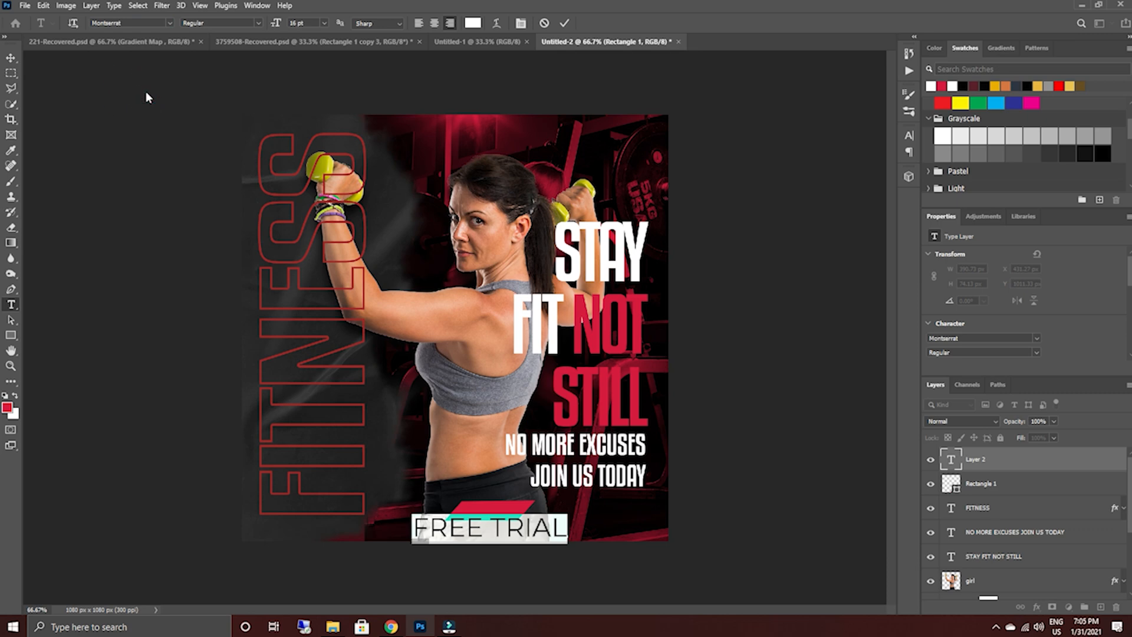
{"action": "left_click", "coordinate": [258, 23]}
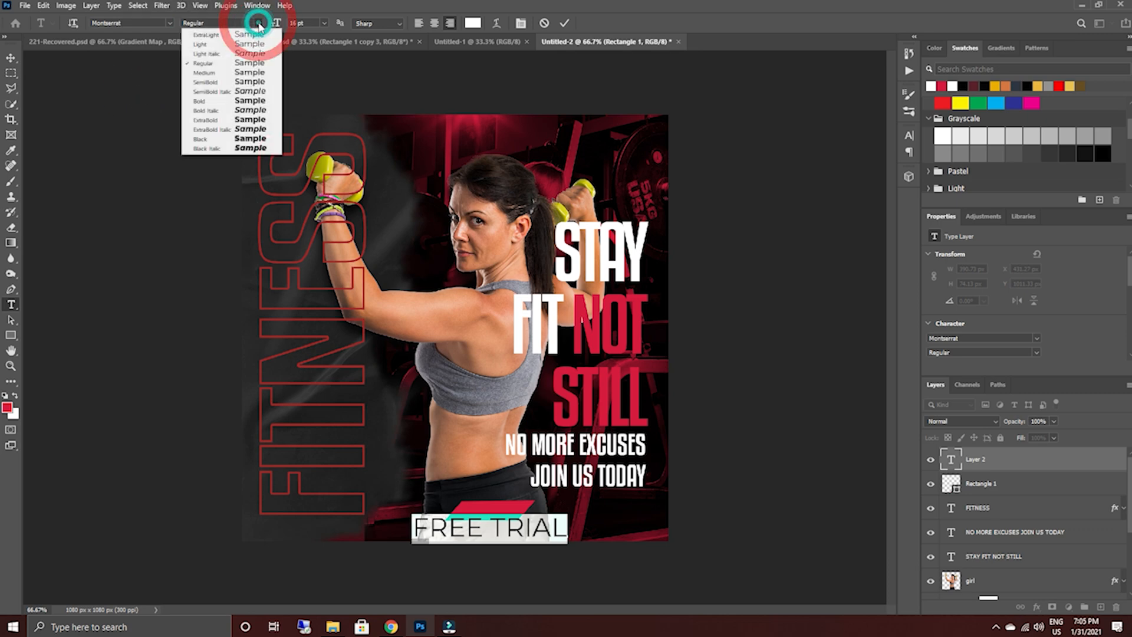
{"action": "left_click", "coordinate": [238, 122]}
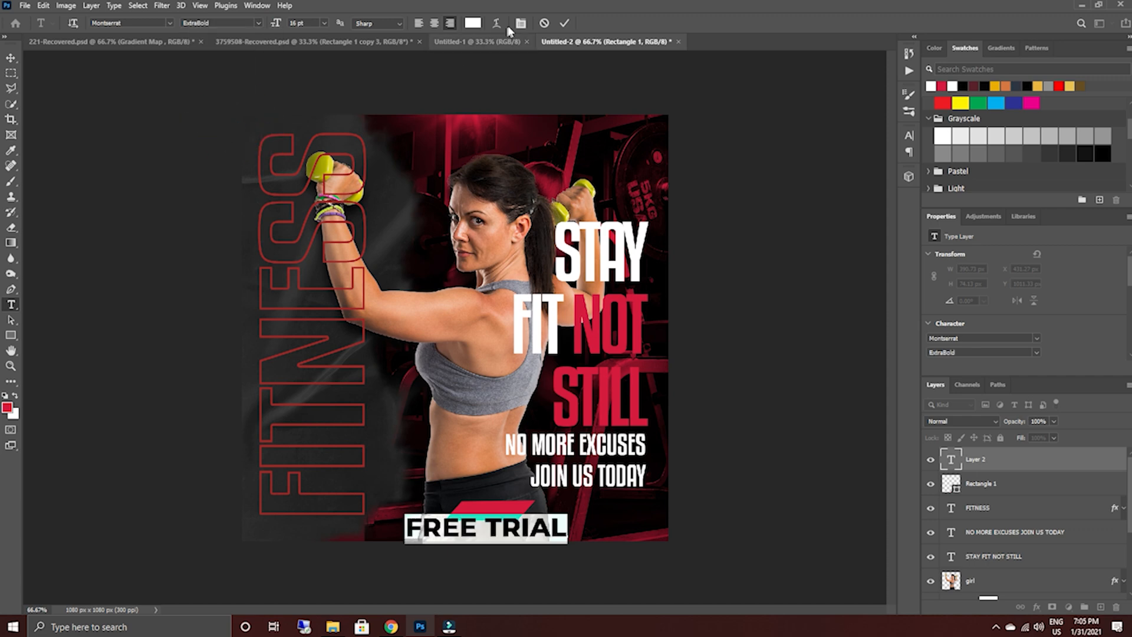
{"action": "left_click_drag", "start_coordinate": [282, 26], "coordinate": [275, 24]}
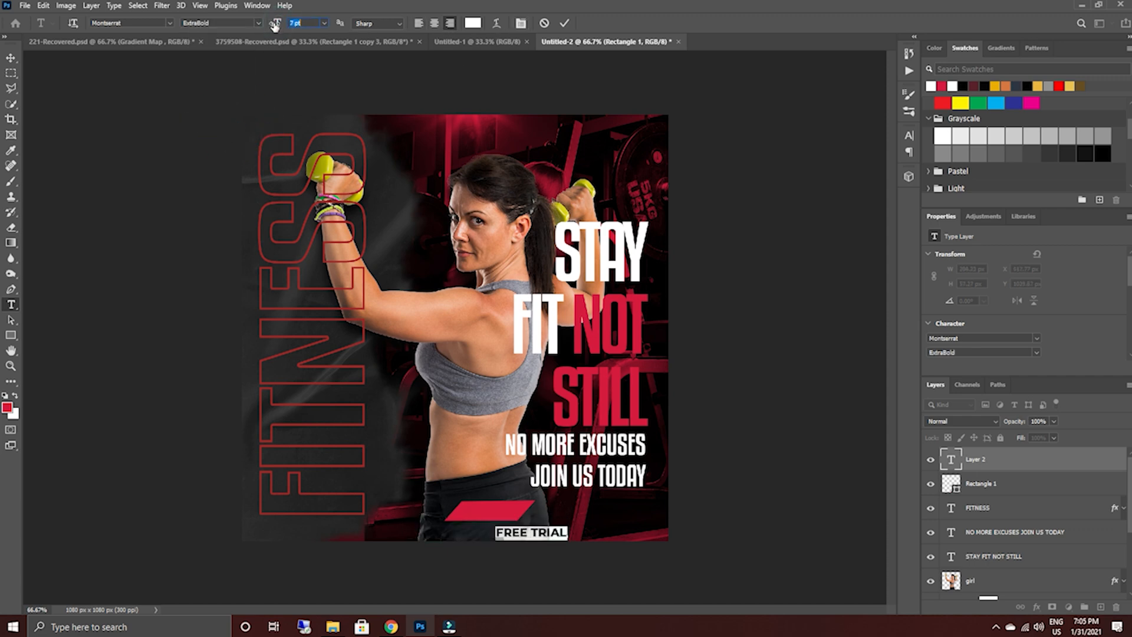
{"action": "left_click", "coordinate": [564, 23]}
{"action": "left_click", "coordinate": [564, 23]}
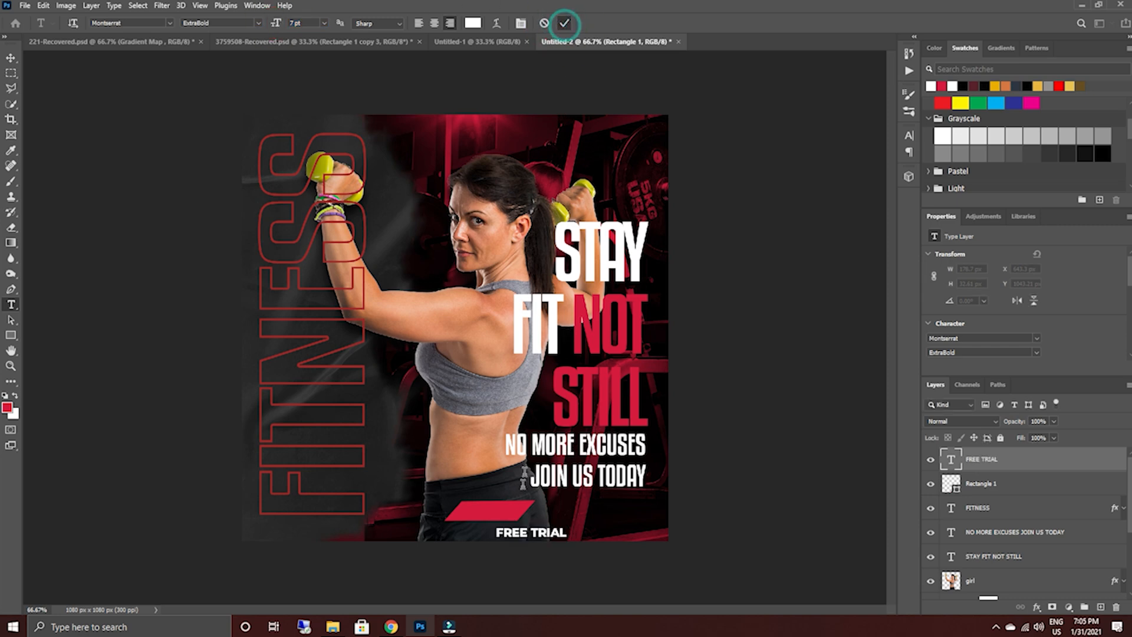
Move the FREE TRIAL text onto the crimson parallelogram, leaving its scale at 100%.
{"action": "left_click", "coordinate": [10, 58]}
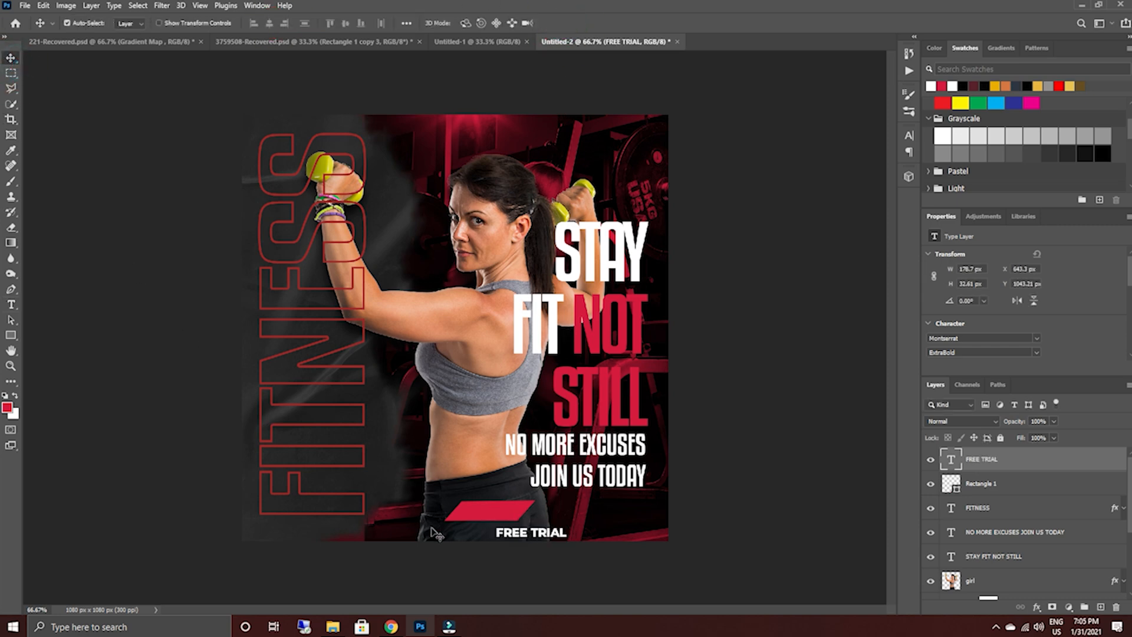
{"action": "left_click_drag", "start_coordinate": [507, 535], "coordinate": [470, 512]}
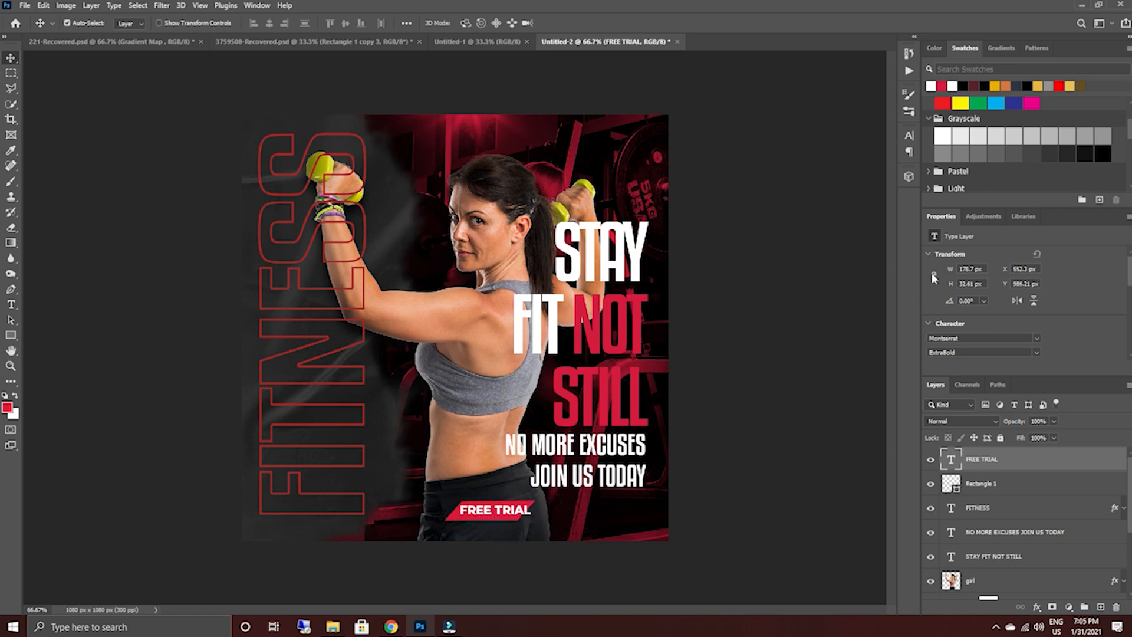
{"action": "key", "text": "ctrl"}
{"action": "key", "text": "ctrl+t"}
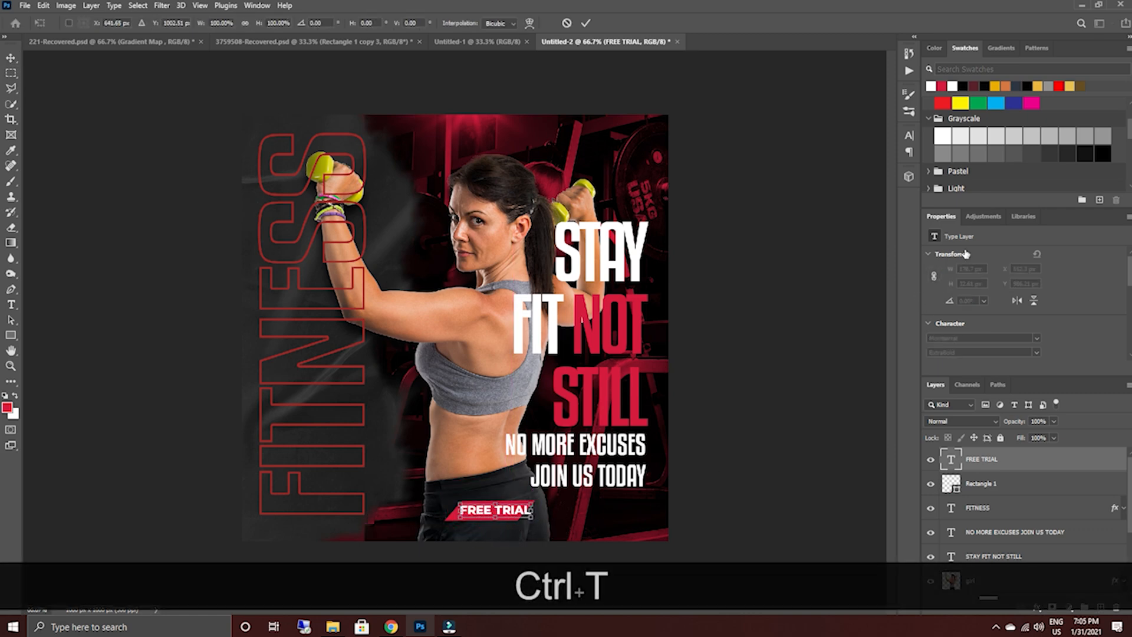
{"action": "left_click", "coordinate": [585, 23]}
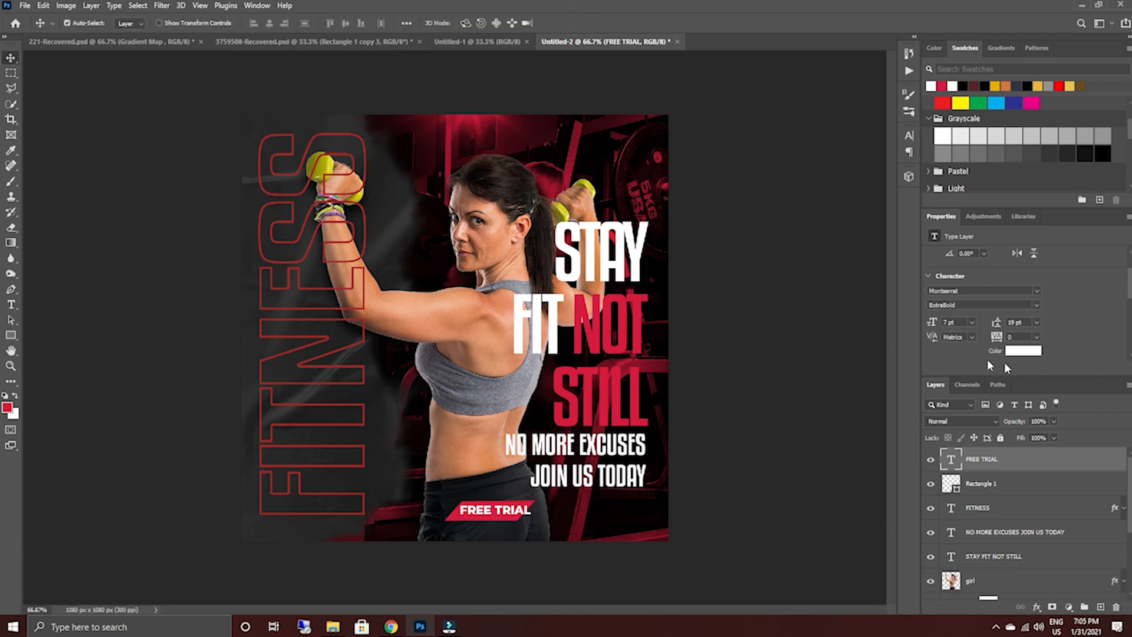
Try the FREE TRIAL text at a 4 pt font size and deselect the layer.
{"action": "left_click_drag", "start_coordinate": [931, 327], "coordinate": [926, 323]}
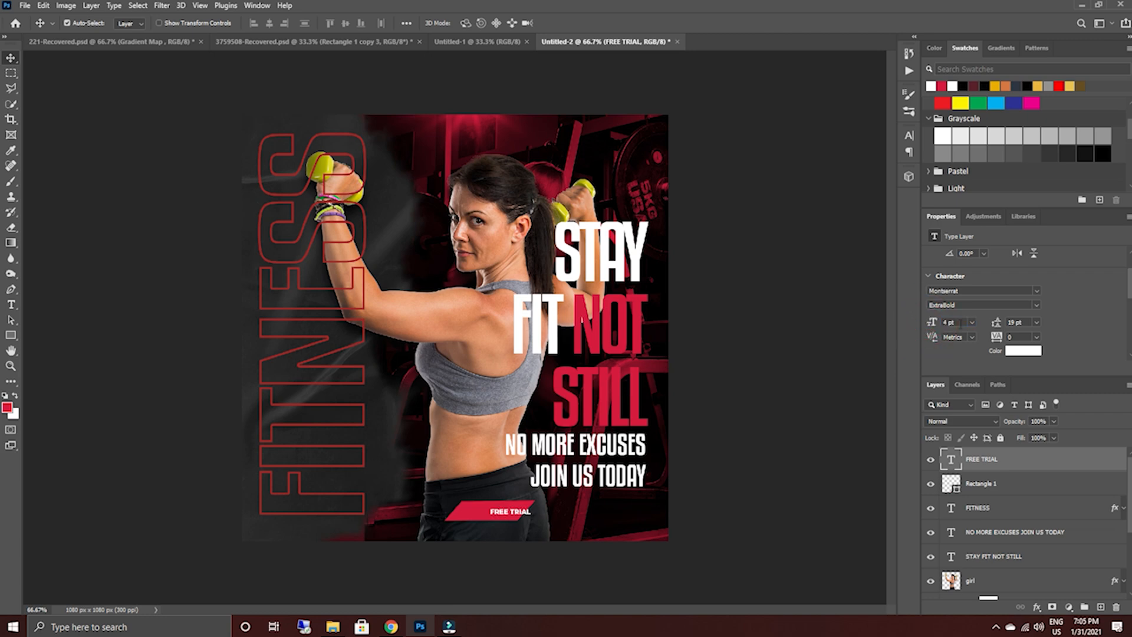
{"action": "left_click_drag", "start_coordinate": [949, 322], "coordinate": [905, 322]}
{"action": "left_click", "coordinate": [801, 319]}
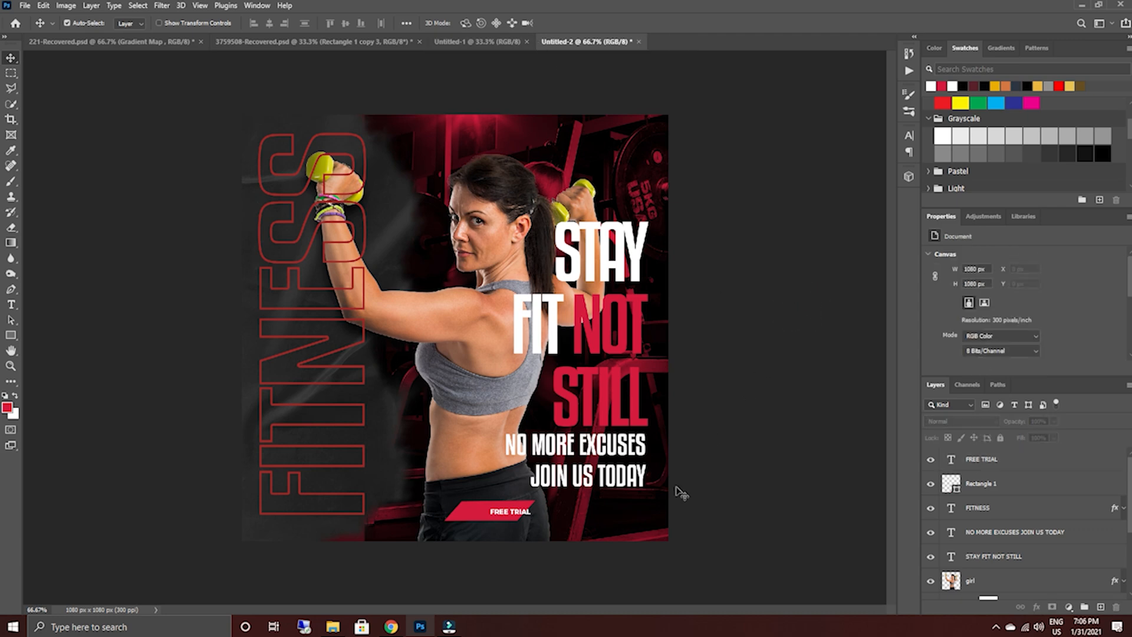
Set the FREE TRIAL text to 6 pt and center it inside the crimson parallelogram.
{"action": "double_click", "coordinate": [505, 516]}
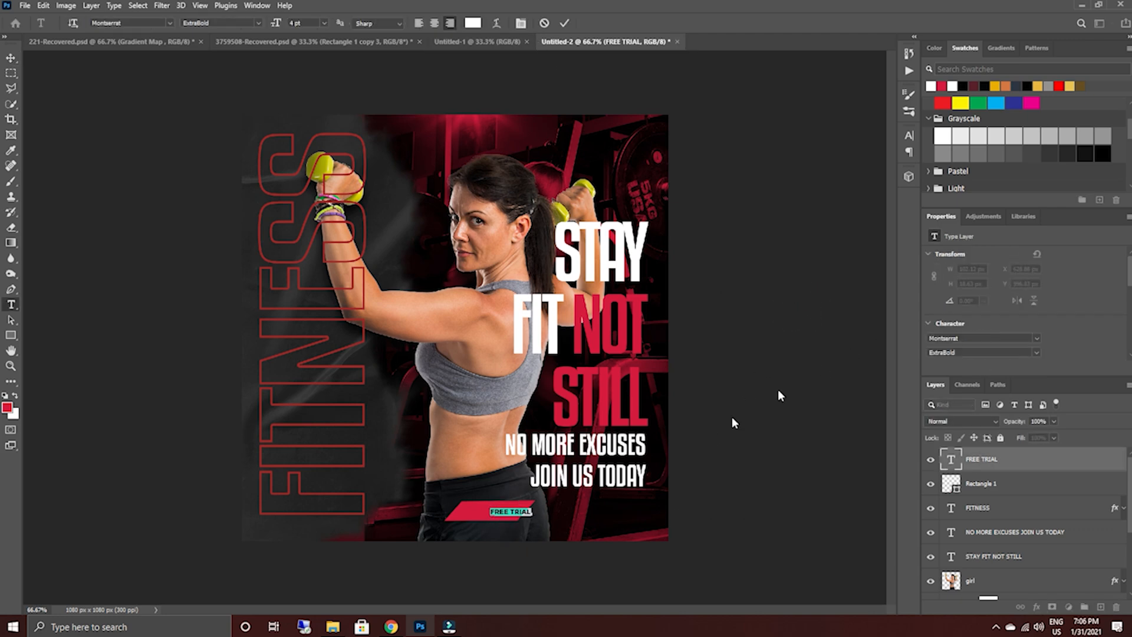
{"action": "scroll", "coordinate": [942, 330], "scroll_direction": "down", "scroll_amount": 2}
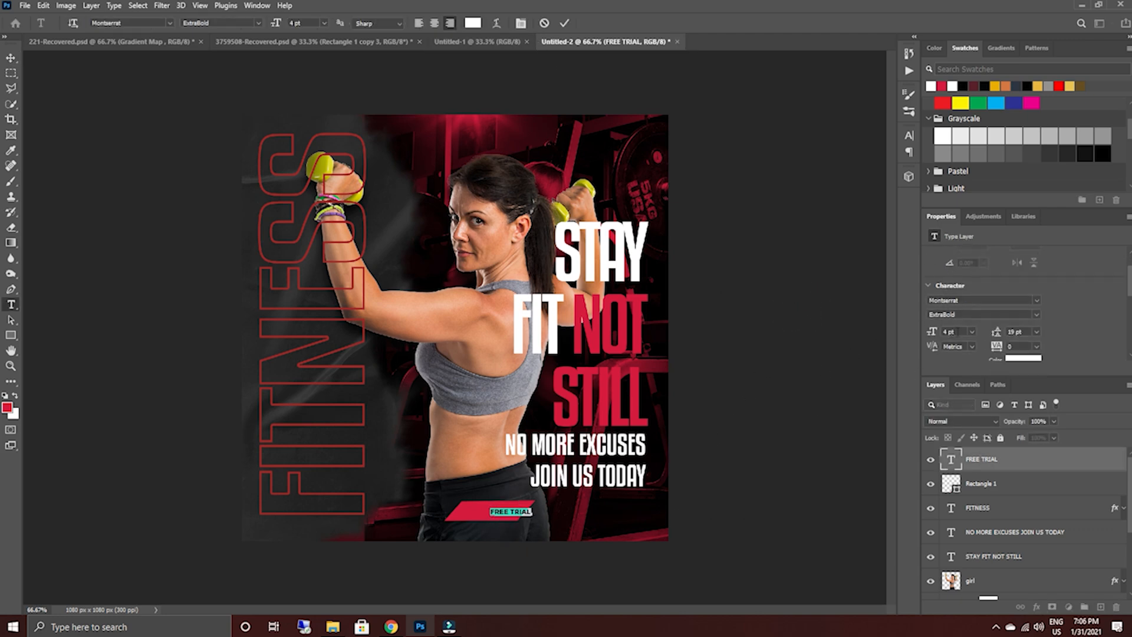
{"action": "scroll", "coordinate": [956, 331], "scroll_direction": "up", "scroll_amount": 1}
{"action": "left_click_drag", "start_coordinate": [931, 341], "coordinate": [932, 342]}
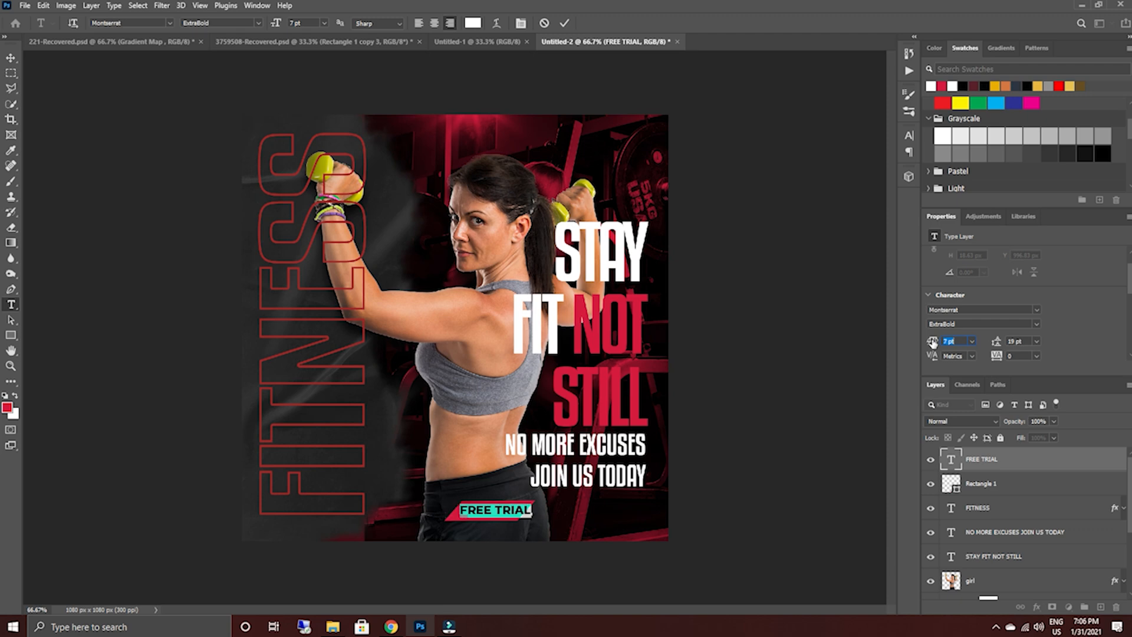
{"action": "left_click_drag", "start_coordinate": [932, 342], "coordinate": [931, 342]}
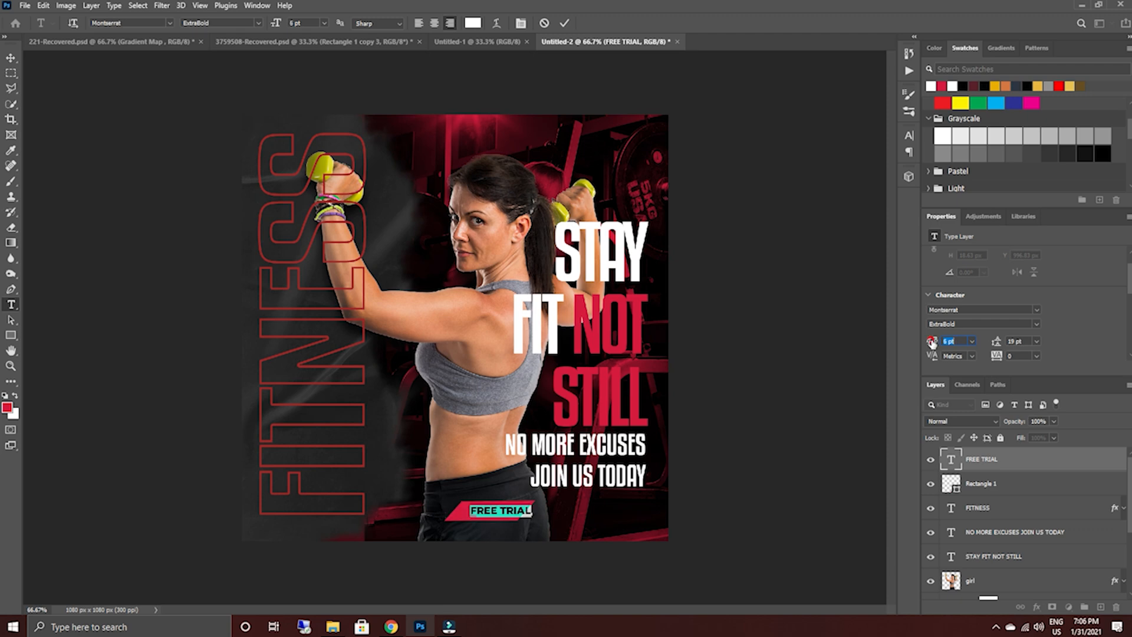
{"action": "left_click", "coordinate": [564, 22]}
{"action": "key", "text": "v"}
{"action": "left_click_drag", "start_coordinate": [504, 512], "coordinate": [500, 515]}
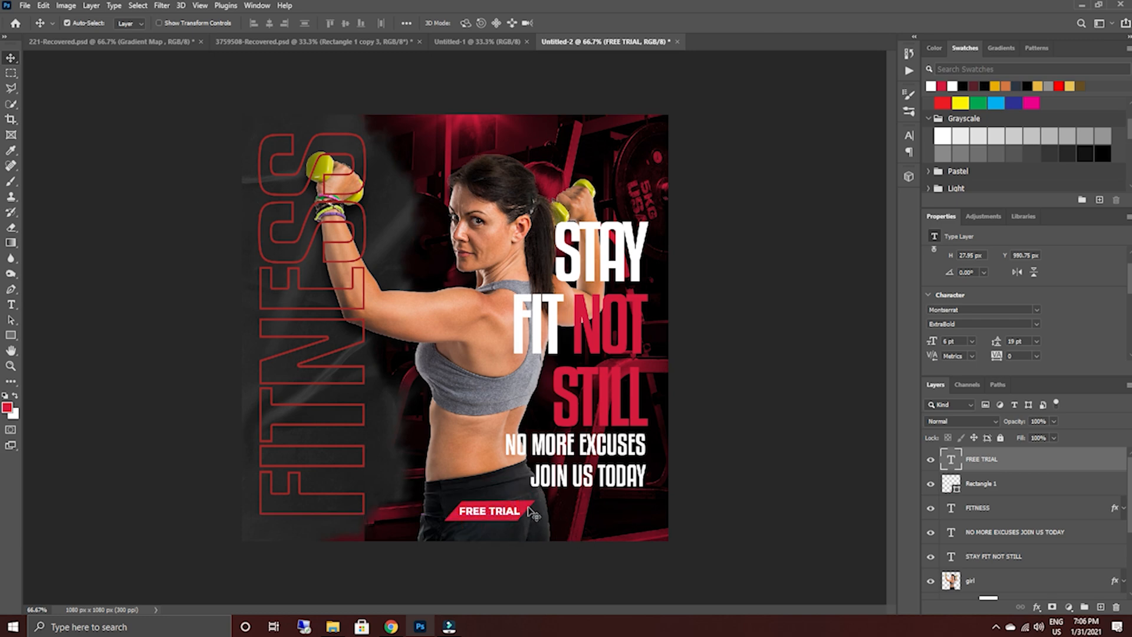
{"action": "left_click", "coordinate": [530, 514]}
{"action": "key", "text": "t"}
{"action": "left_click", "coordinate": [542, 514]}
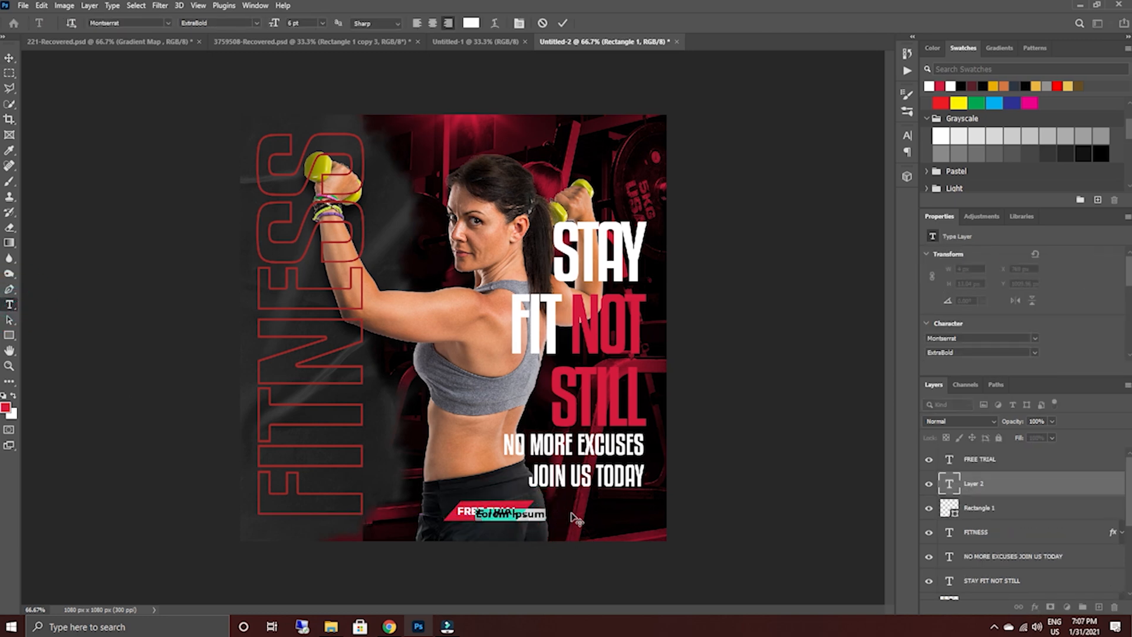
{"action": "type", "text": "www"}
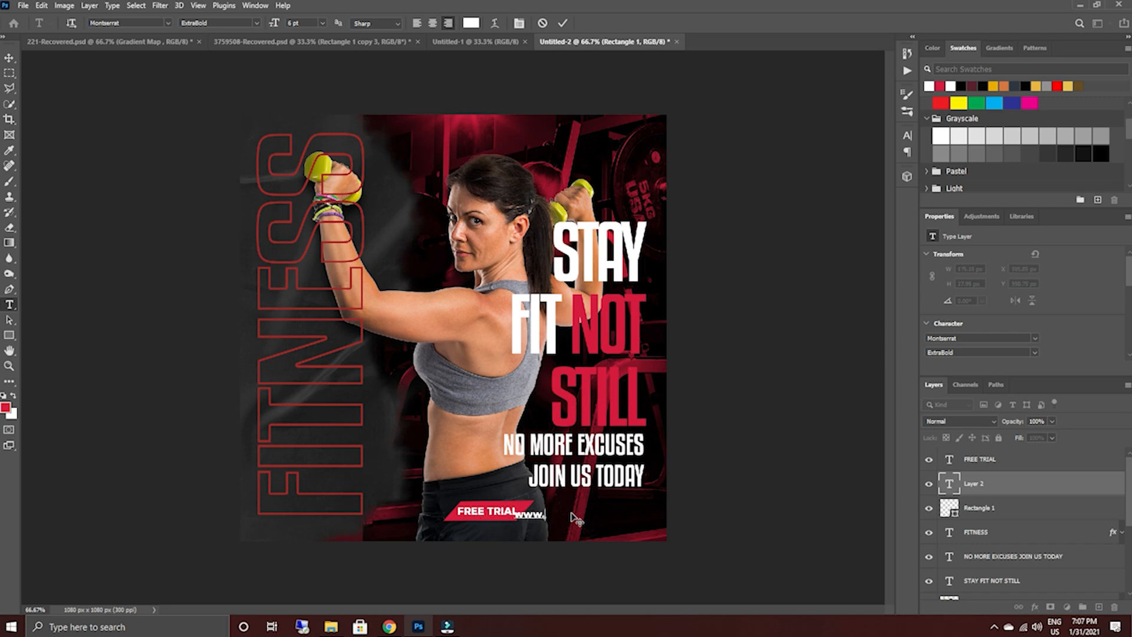
{"action": "type", "text": ".website.com"}
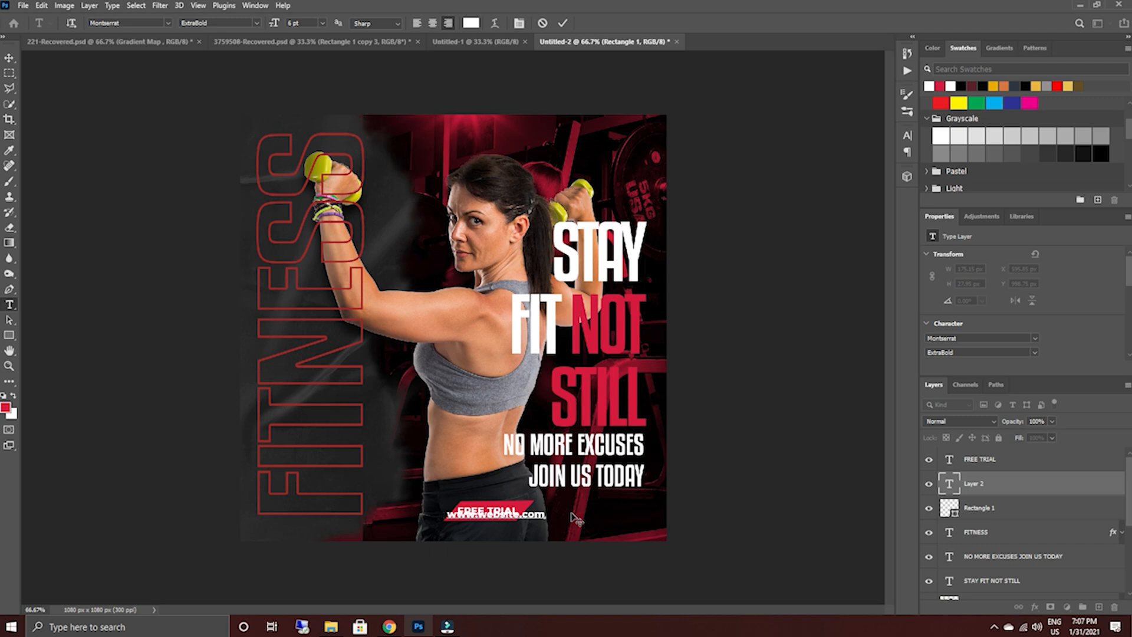
{"action": "left_click", "coordinate": [564, 24]}
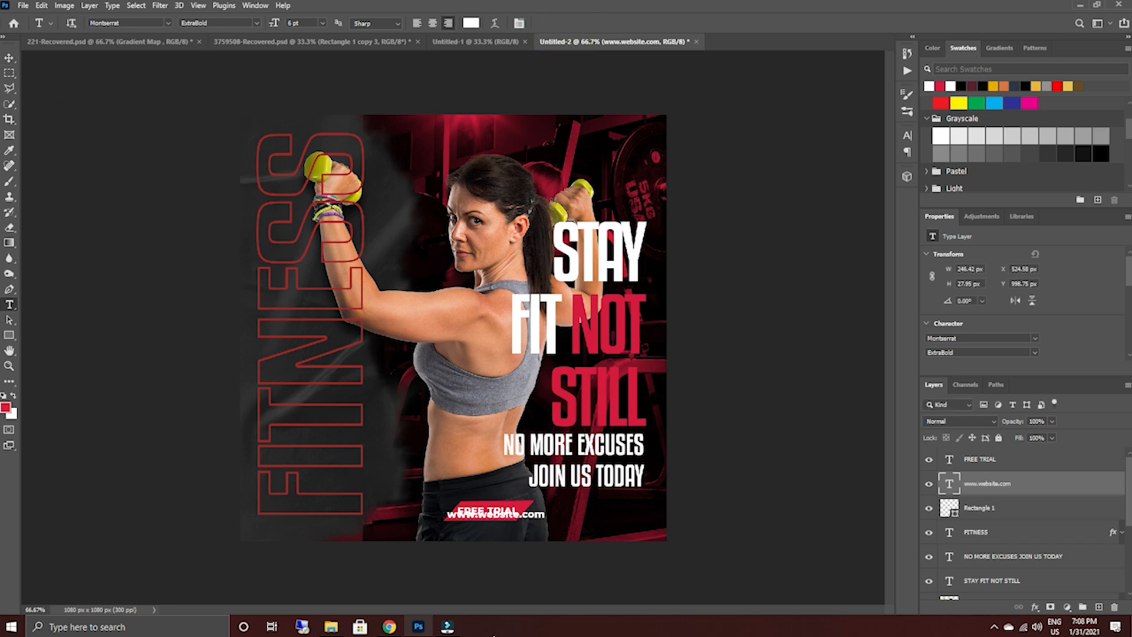
{"action": "left_click", "coordinate": [9, 58]}
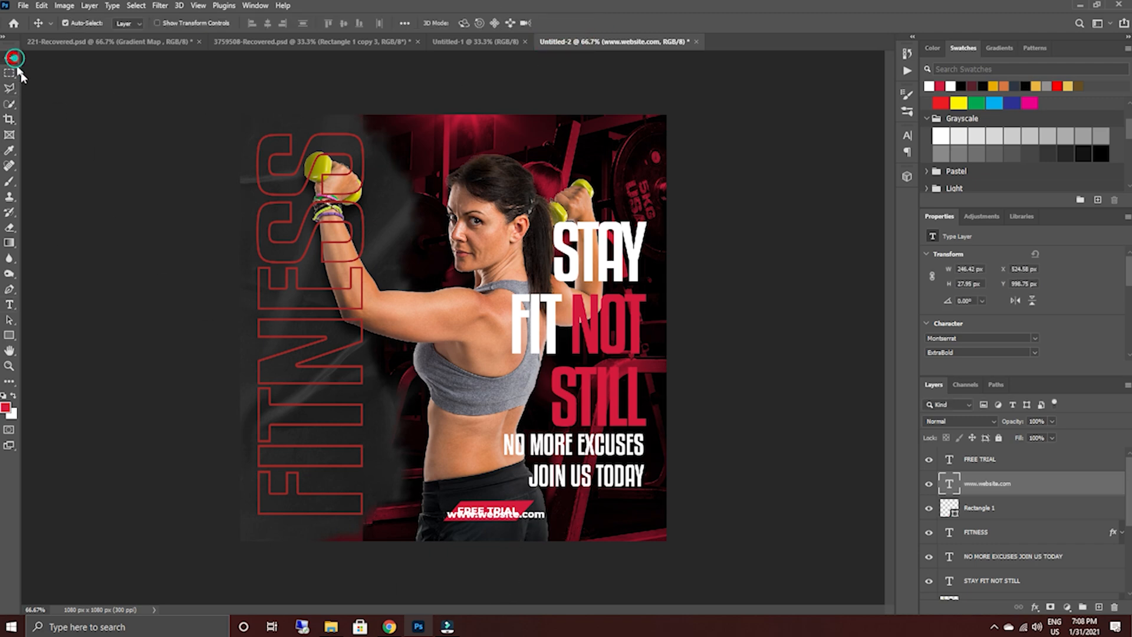
{"action": "left_click_drag", "start_coordinate": [522, 517], "coordinate": [606, 513]}
{"action": "double_click", "coordinate": [565, 515]}
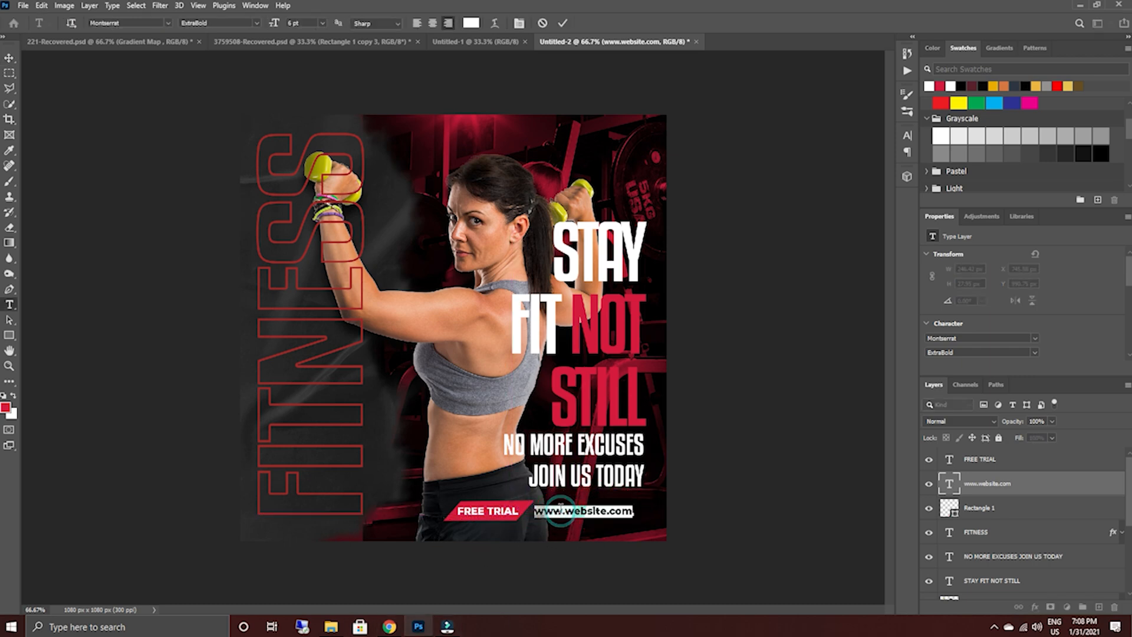
{"action": "left_click", "coordinate": [219, 22]}
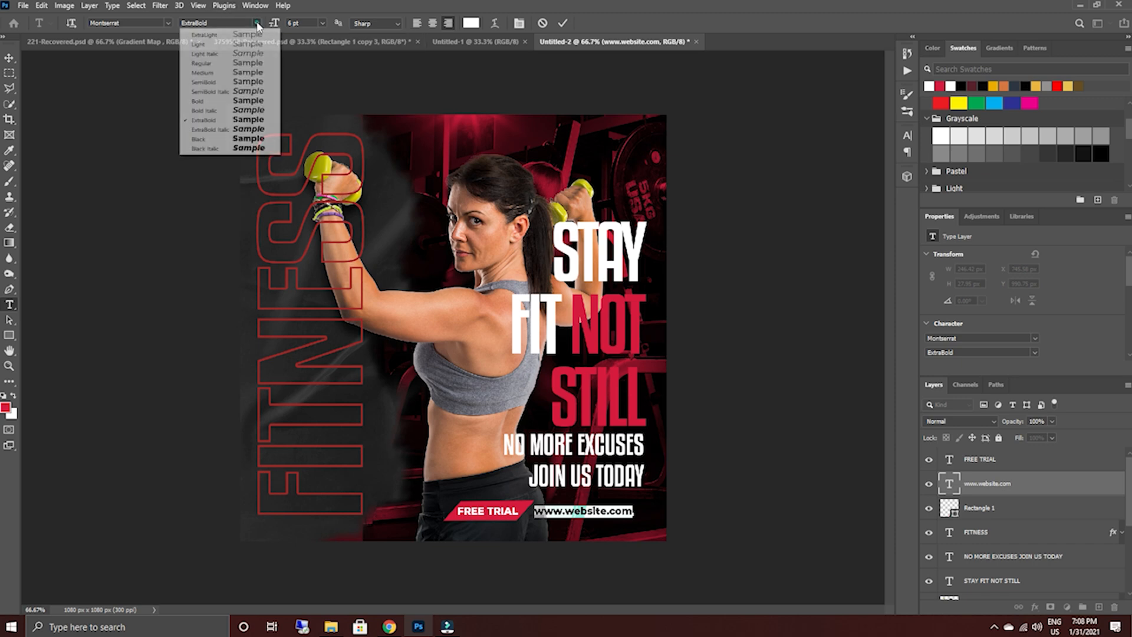
{"action": "left_click", "coordinate": [259, 102]}
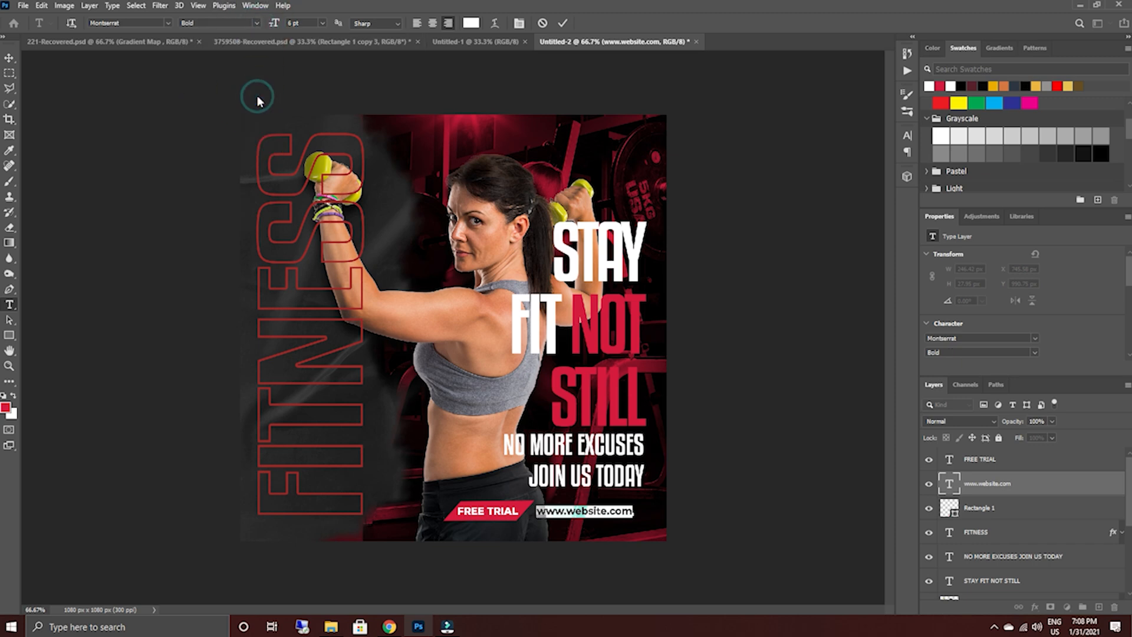
{"action": "left_click", "coordinate": [562, 23]}
{"action": "key", "text": "v"}
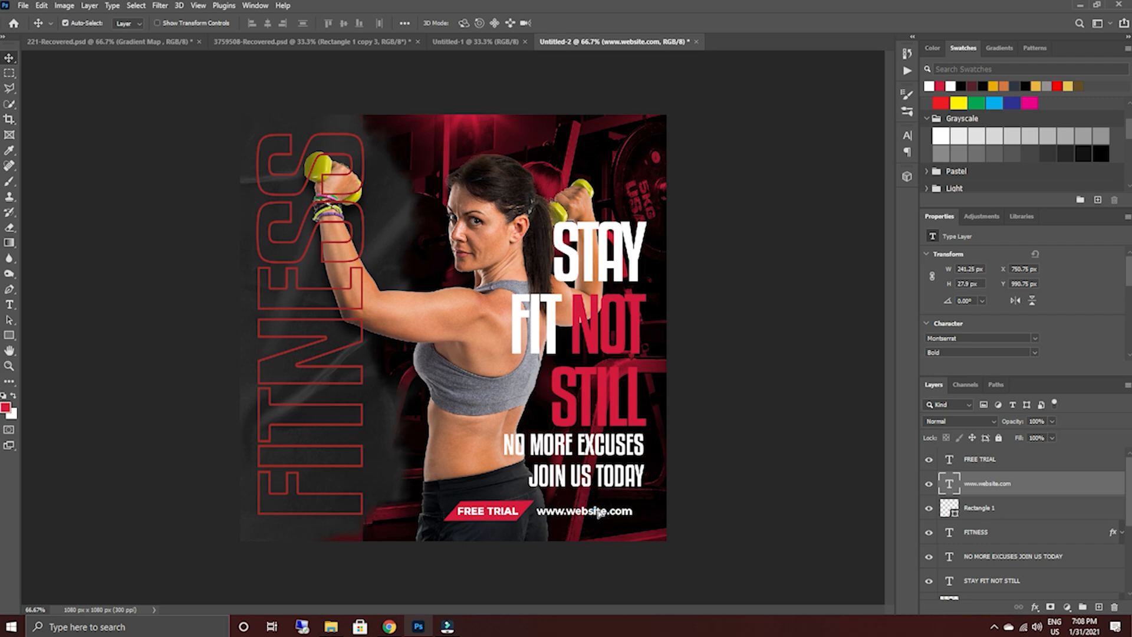
{"action": "left_click_drag", "start_coordinate": [598, 512], "coordinate": [604, 511]}
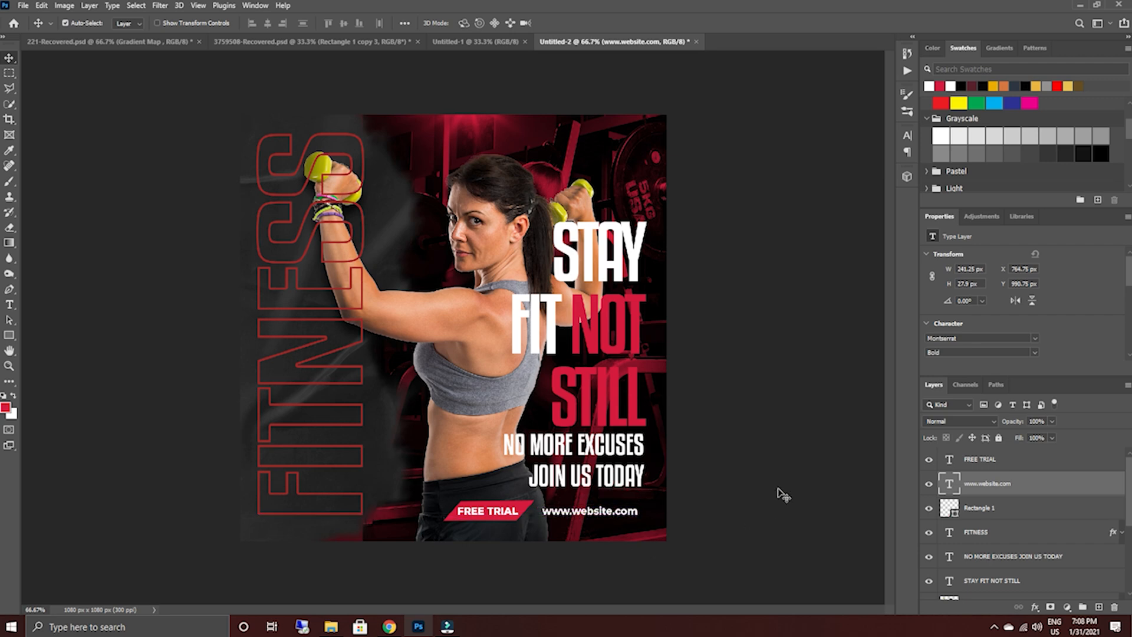
{"action": "left_click", "coordinate": [781, 493]}
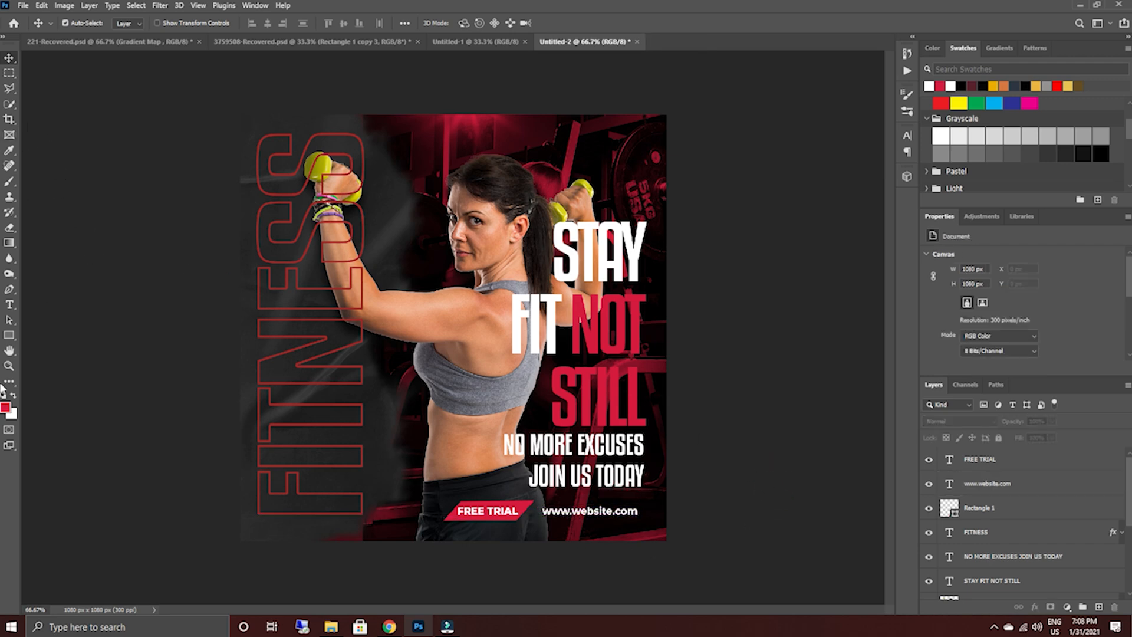
Draw a white crown custom shape about 73 × 71 px and place it near the poster's upper-right corner.
{"action": "left_click_drag", "start_coordinate": [9, 334], "coordinate": [53, 403]}
{"action": "left_click", "coordinate": [465, 24]}
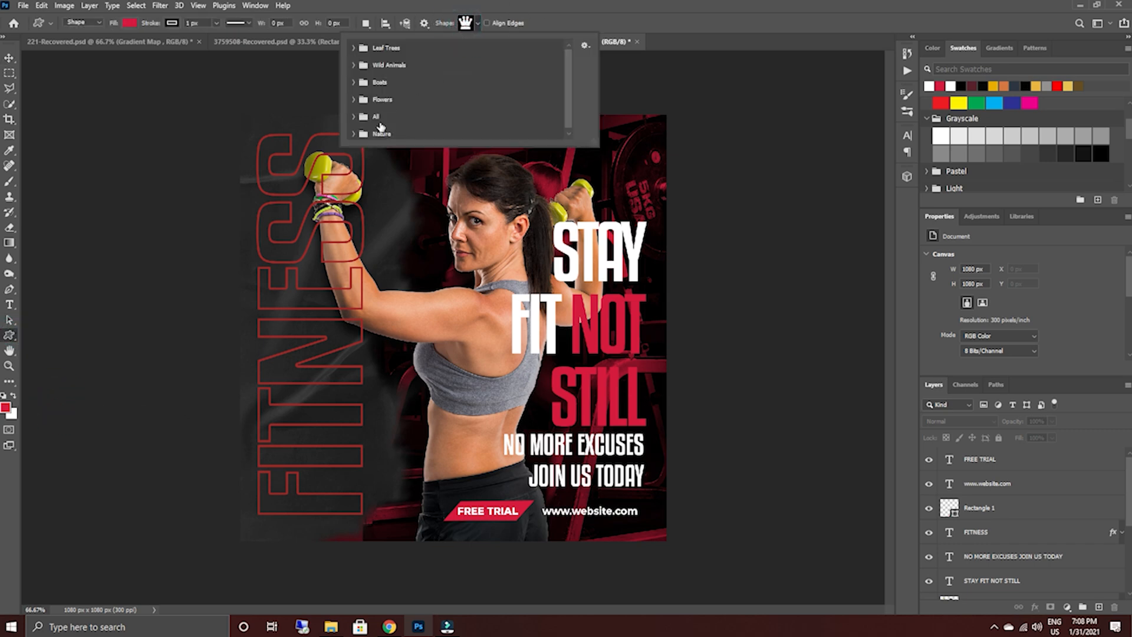
{"action": "left_click", "coordinate": [353, 112]}
{"action": "scroll", "coordinate": [413, 112], "scroll_direction": "down", "scroll_amount": 10}
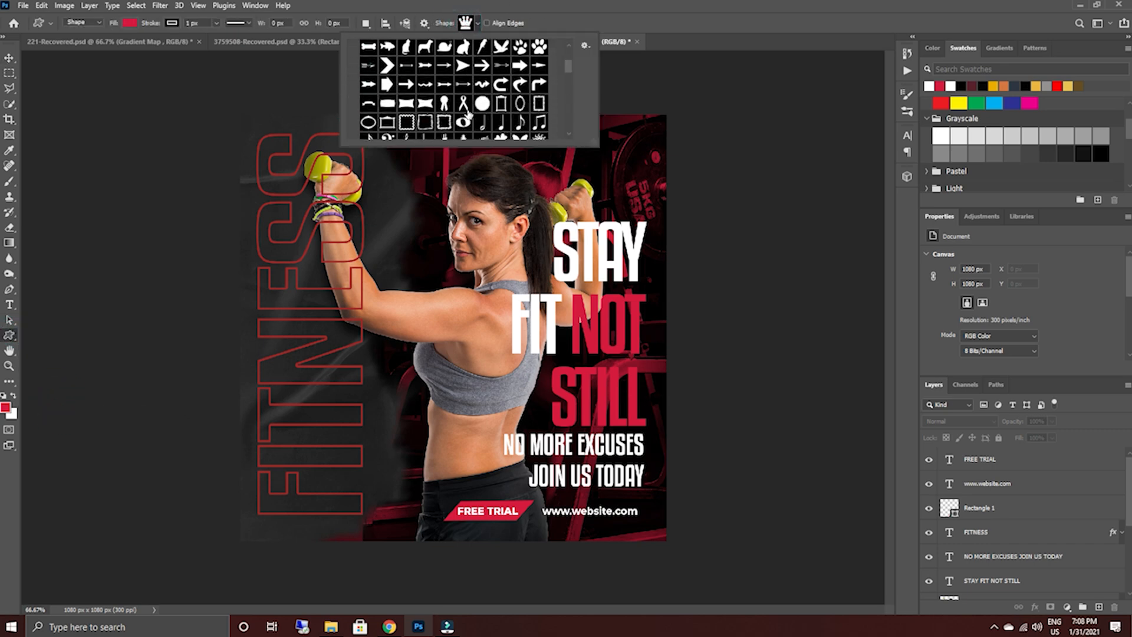
{"action": "scroll", "coordinate": [468, 114], "scroll_direction": "down", "scroll_amount": 5}
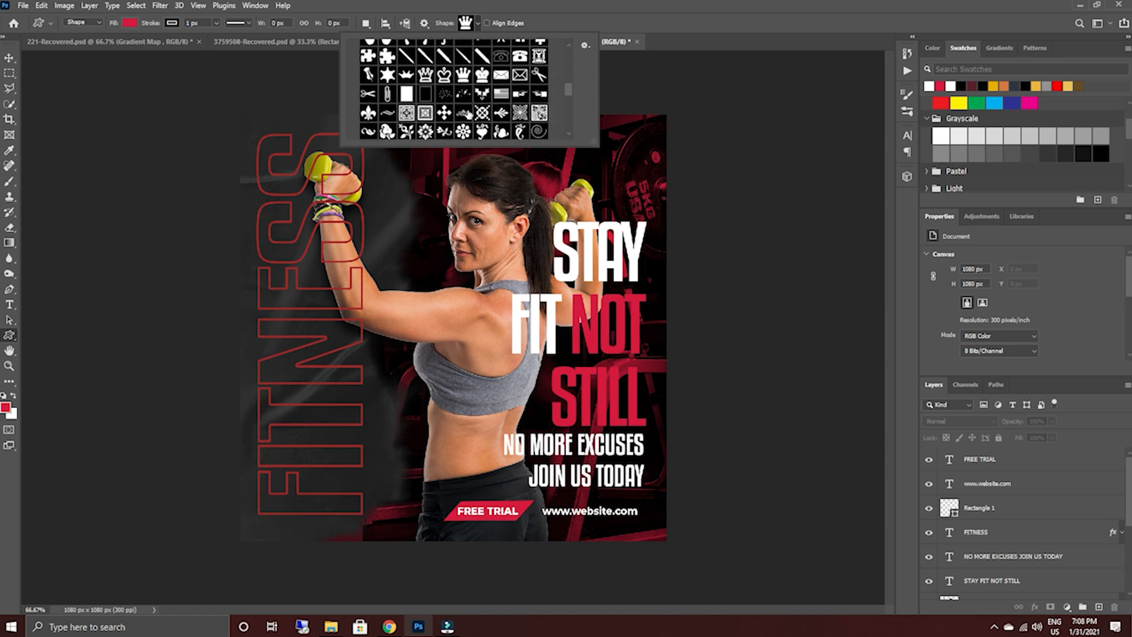
{"action": "scroll", "coordinate": [464, 112], "scroll_direction": "up", "scroll_amount": 1}
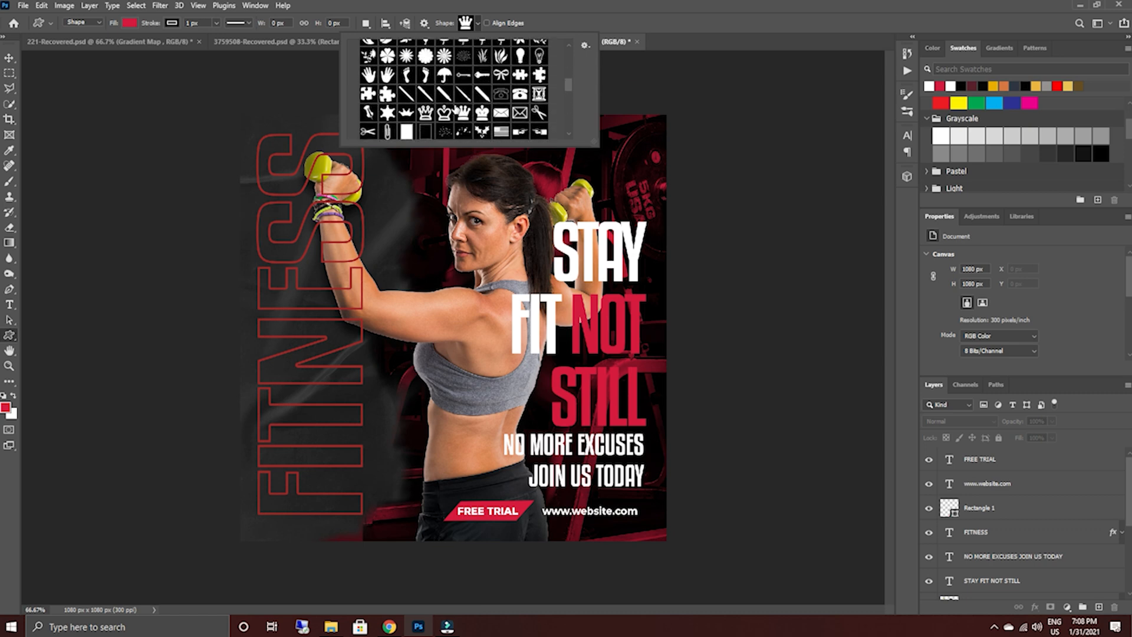
{"action": "scroll", "coordinate": [455, 109], "scroll_direction": "down", "scroll_amount": 6}
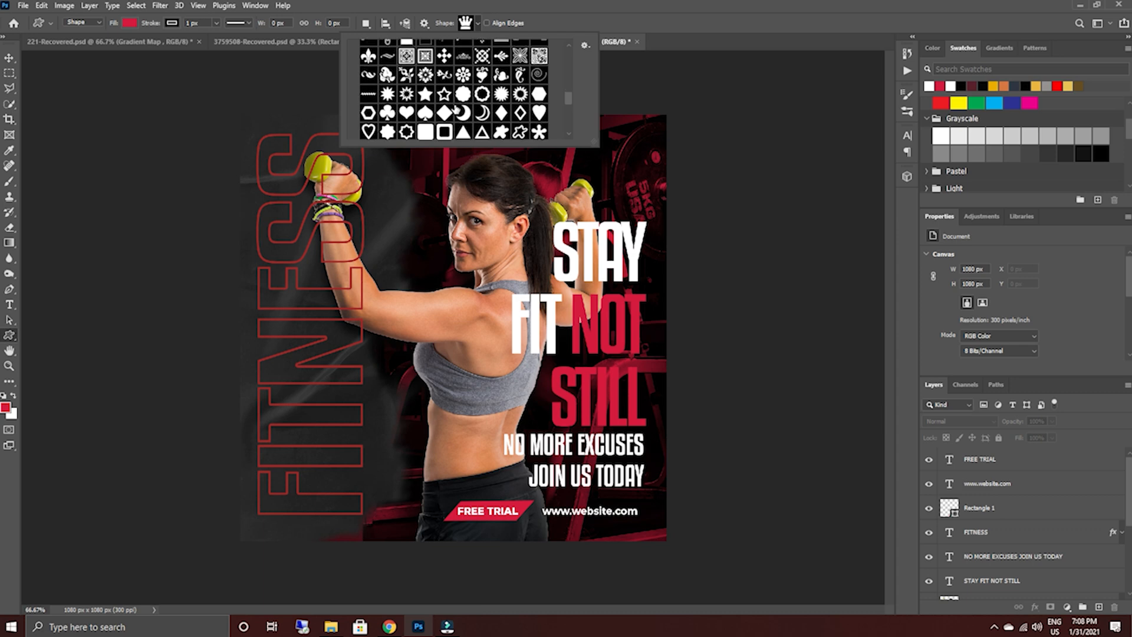
{"action": "scroll", "coordinate": [455, 107], "scroll_direction": "down", "scroll_amount": 4}
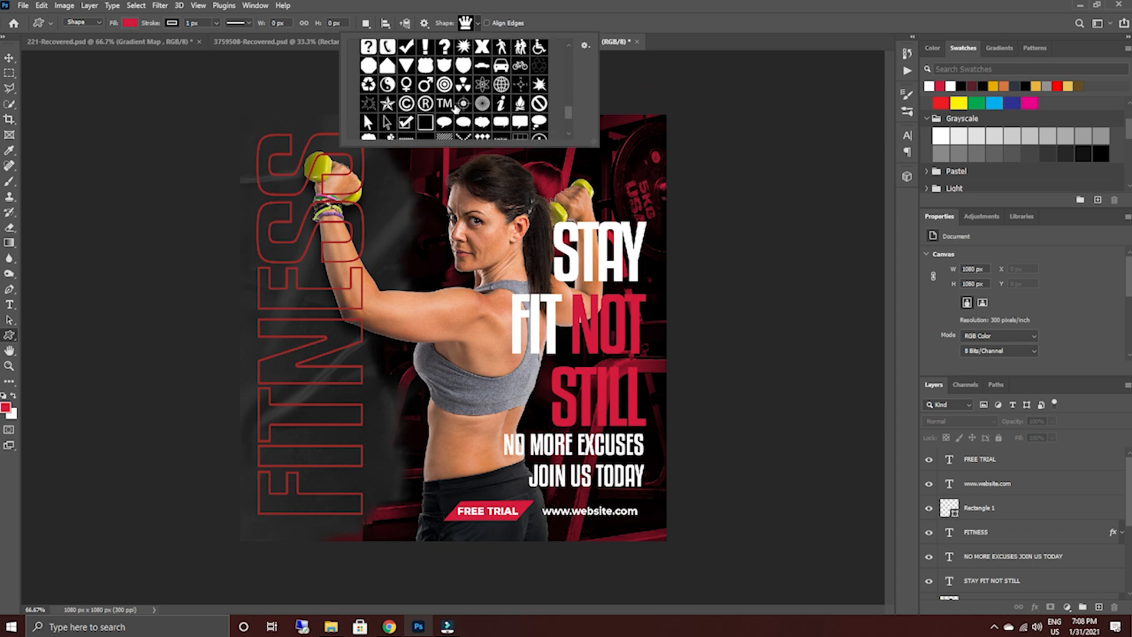
{"action": "scroll", "coordinate": [361, 113], "scroll_direction": "down", "scroll_amount": 2}
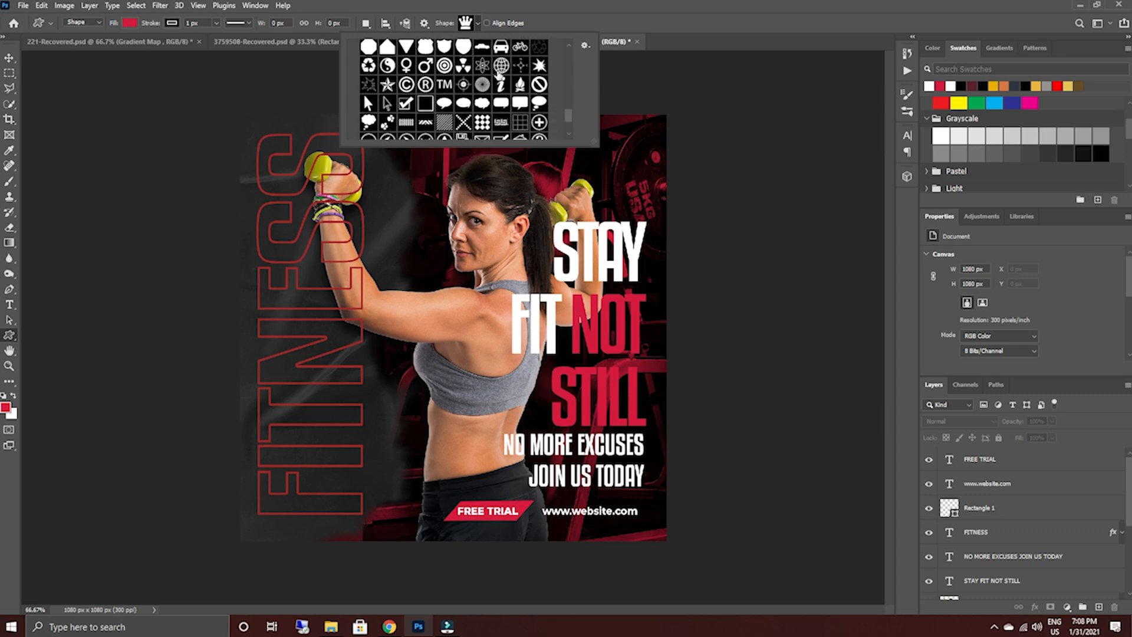
{"action": "scroll", "coordinate": [363, 73], "scroll_direction": "down", "scroll_amount": 1}
{"action": "scroll", "coordinate": [490, 107], "scroll_direction": "down", "scroll_amount": 2}
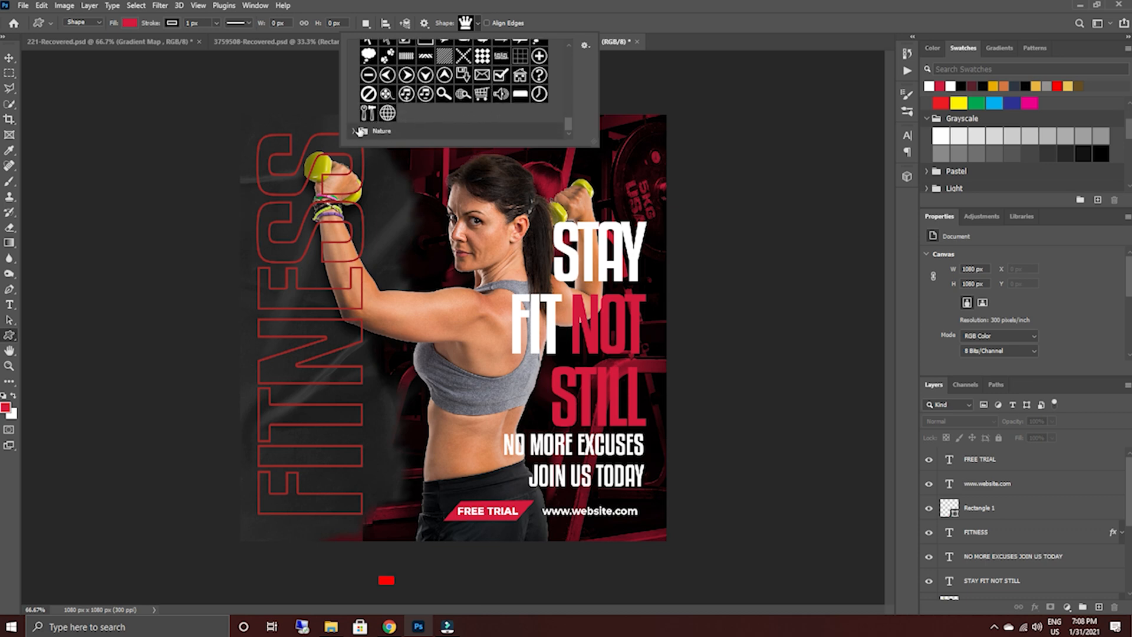
{"action": "scroll", "coordinate": [465, 121], "scroll_direction": "up", "scroll_amount": 5}
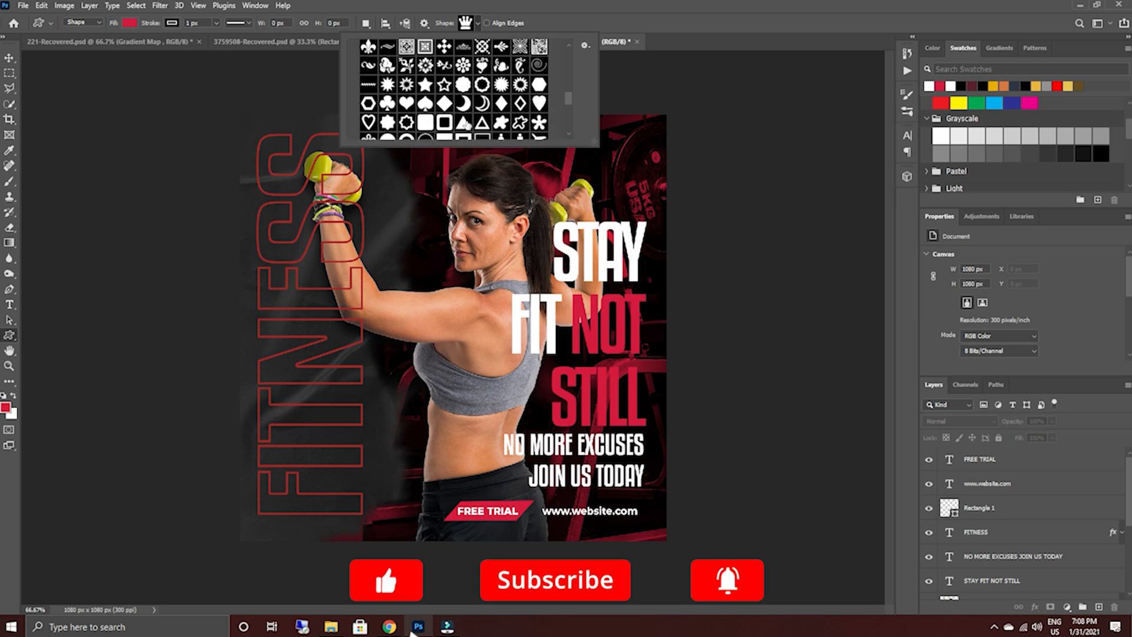
{"action": "scroll", "coordinate": [429, 104], "scroll_direction": "up", "scroll_amount": 2}
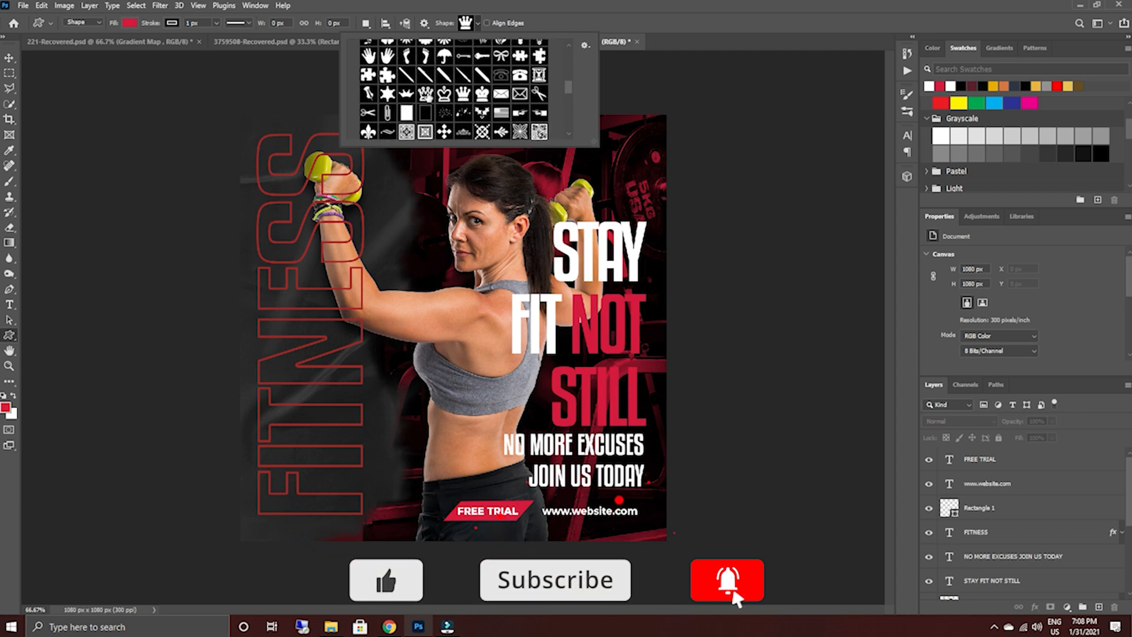
{"action": "left_click", "coordinate": [718, 24]}
{"action": "left_click_drag", "start_coordinate": [566, 142], "coordinate": [595, 169]}
{"action": "left_click", "coordinate": [950, 86]}
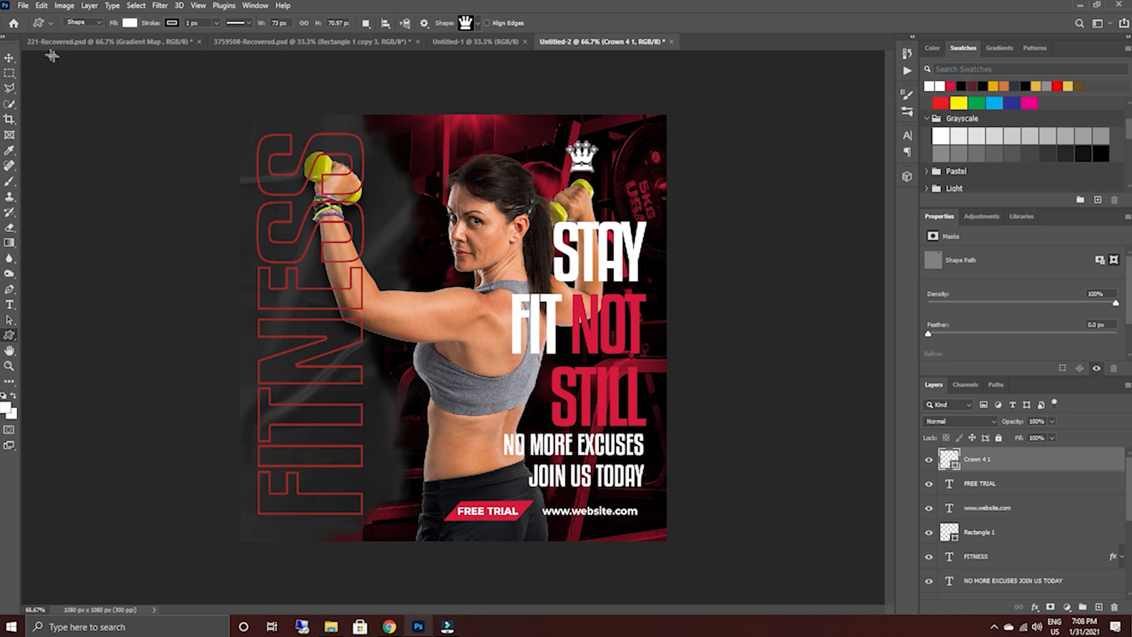
{"action": "left_click", "coordinate": [9, 57]}
{"action": "left_click_drag", "start_coordinate": [593, 164], "coordinate": [614, 147]}
Add a text layer reading LOGO below the crown and set its font to Montserrat Black.
{"action": "left_click", "coordinate": [9, 304]}
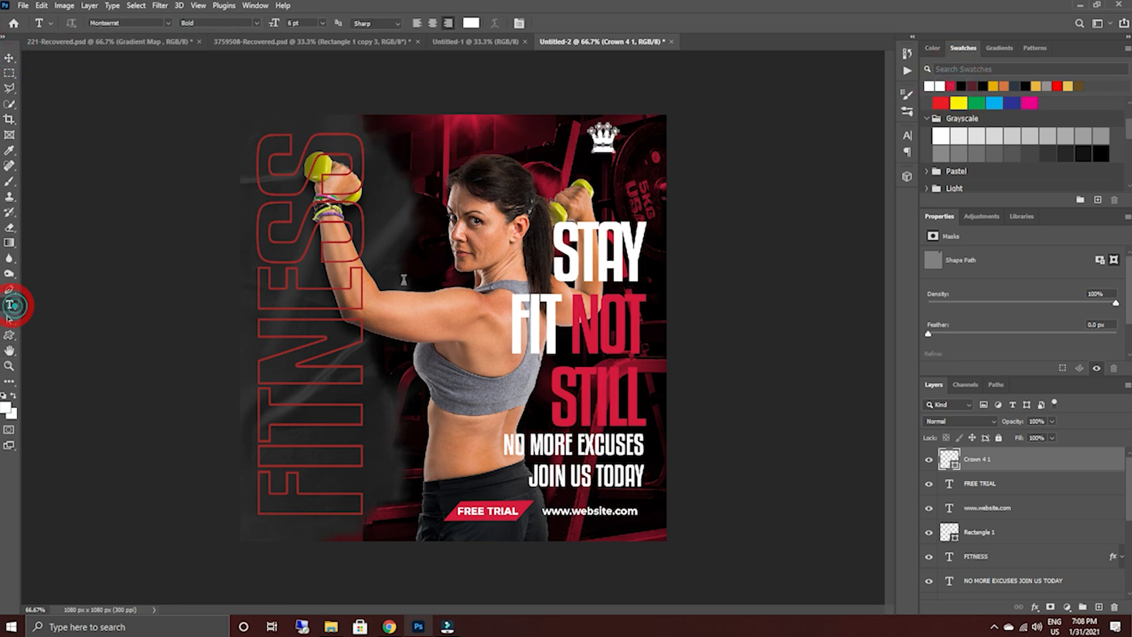
{"action": "left_click", "coordinate": [587, 178]}
{"action": "type", "text": "LOGO"}
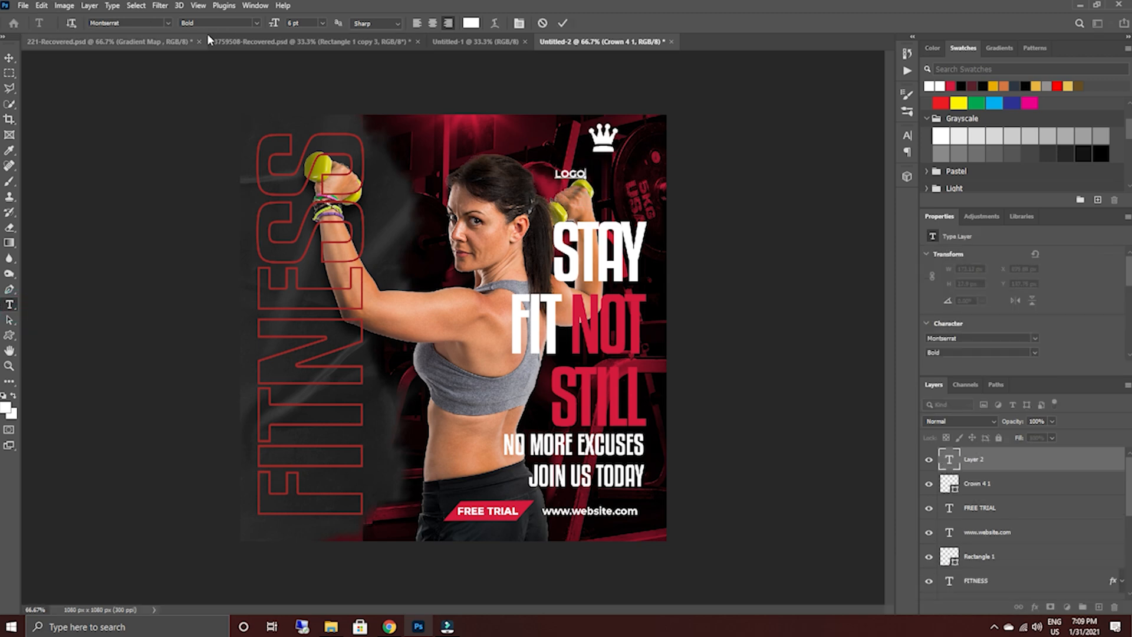
{"action": "left_click", "coordinate": [257, 23]}
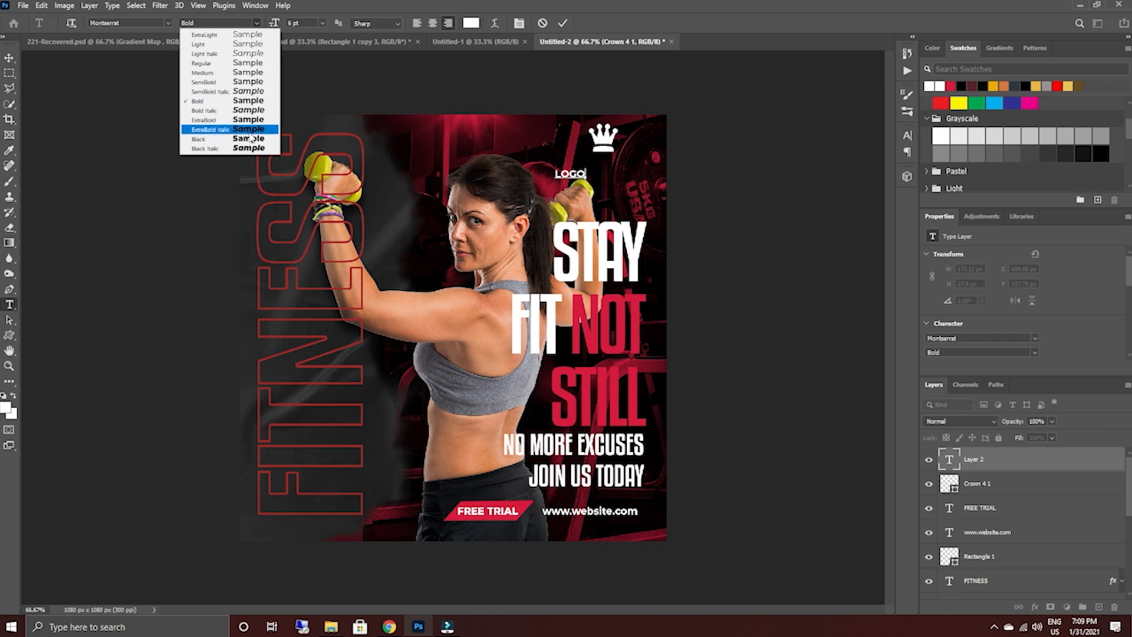
{"action": "left_click", "coordinate": [248, 101]}
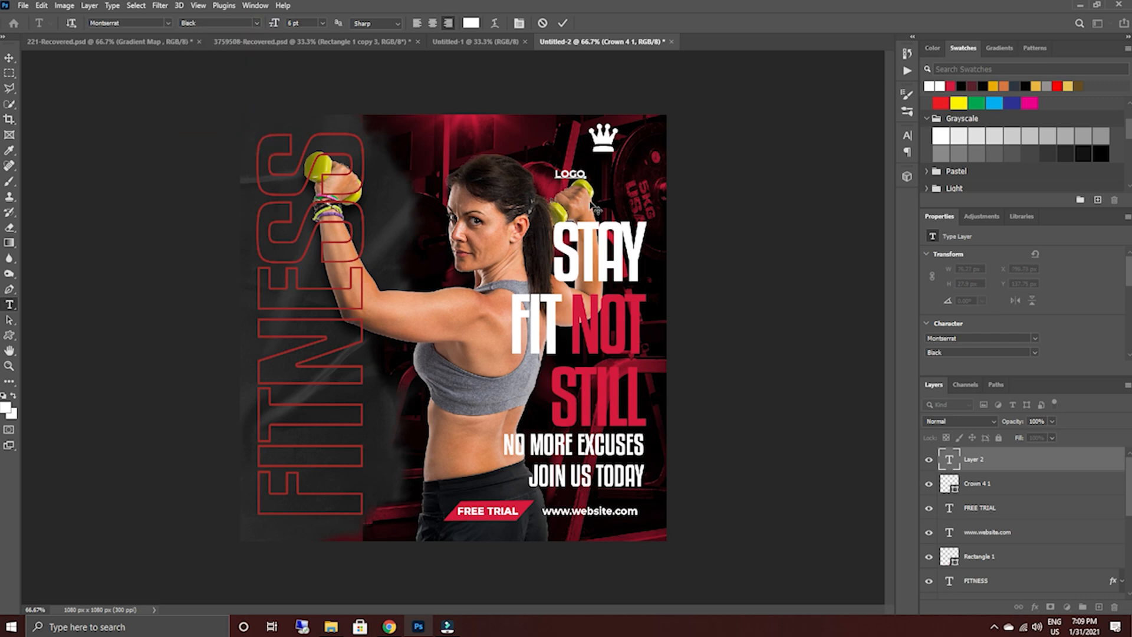
{"action": "key", "text": "ctrl+a"}
{"action": "left_click", "coordinate": [263, 23]}
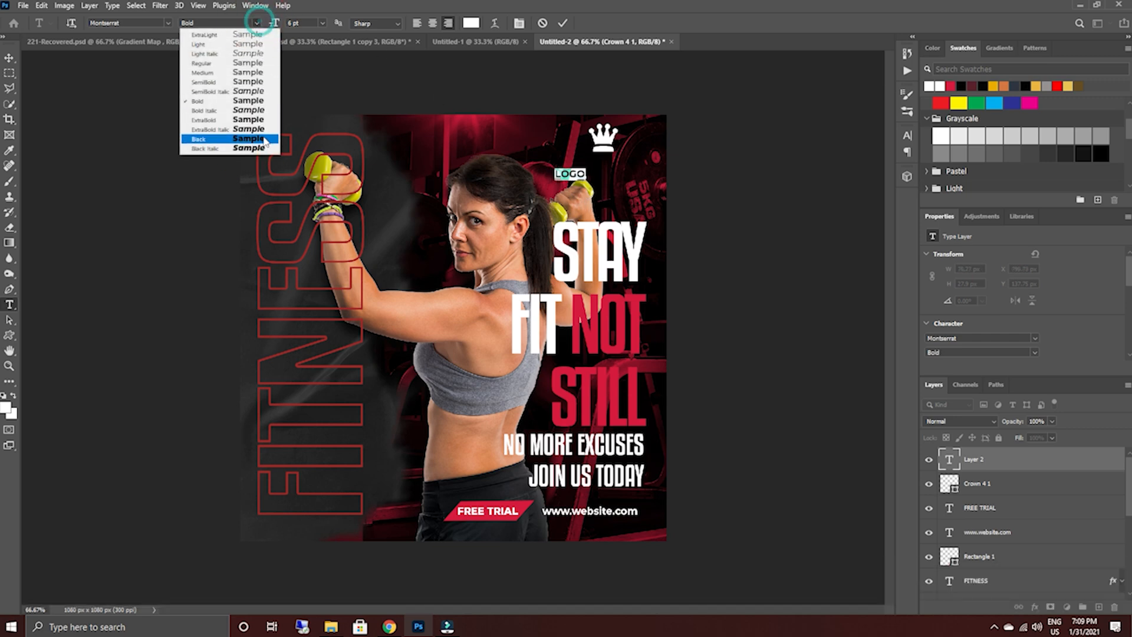
{"action": "left_click", "coordinate": [263, 140]}
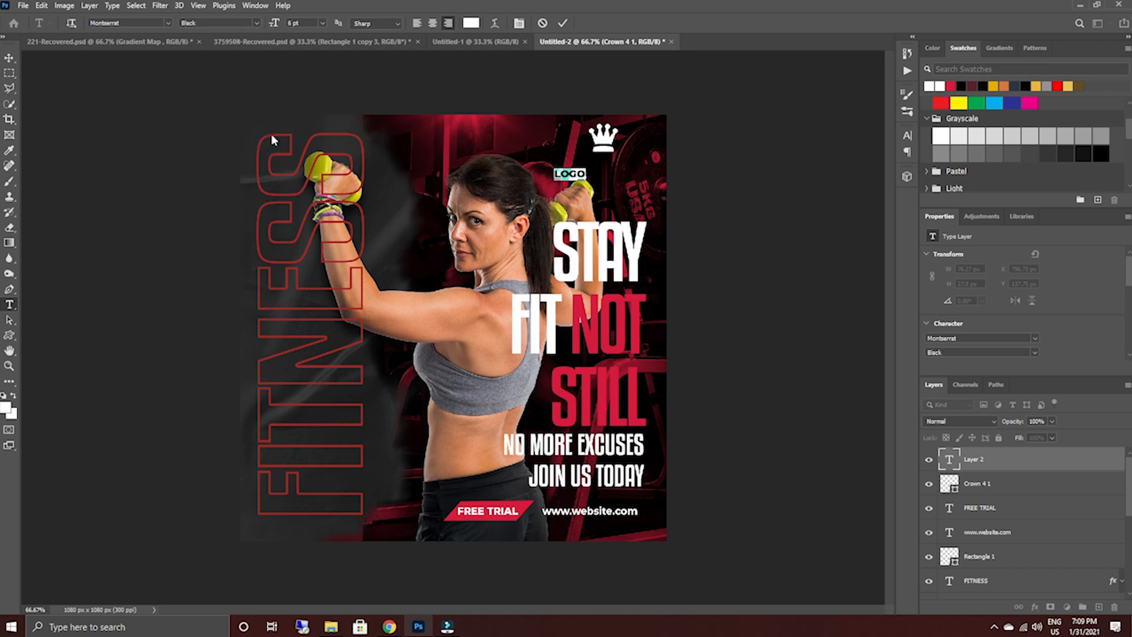
Set the LOGO text to 11 pt and center it directly beneath the crown.
{"action": "left_click_drag", "start_coordinate": [274, 28], "coordinate": [276, 28]}
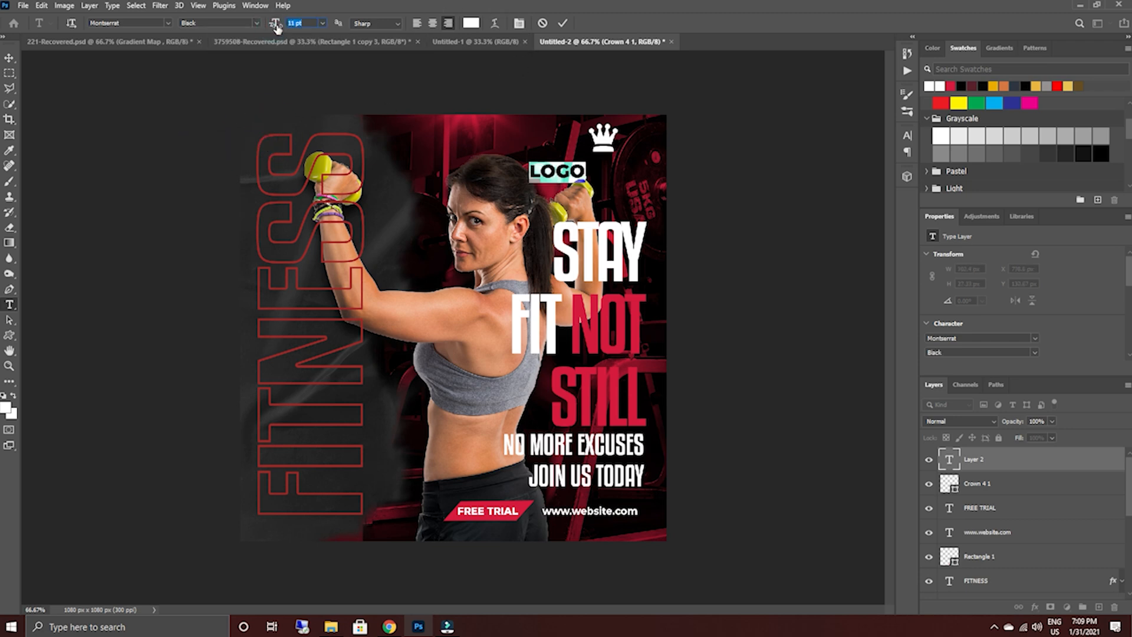
{"action": "left_click", "coordinate": [563, 23]}
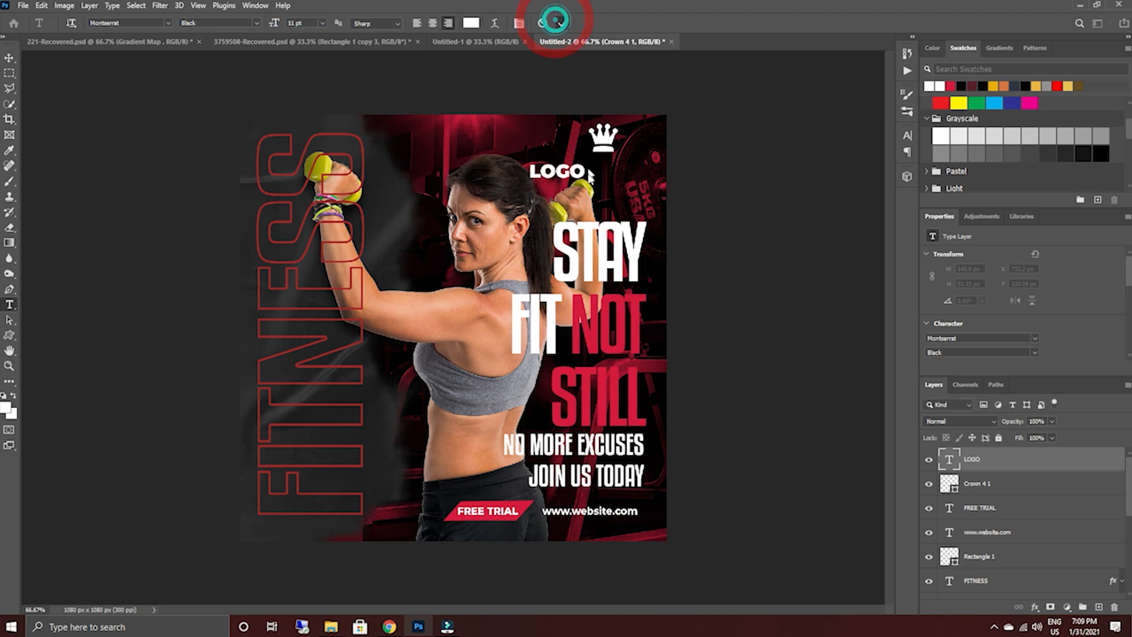
{"action": "left_click", "coordinate": [10, 58]}
{"action": "left_click_drag", "start_coordinate": [560, 174], "coordinate": [605, 166]}
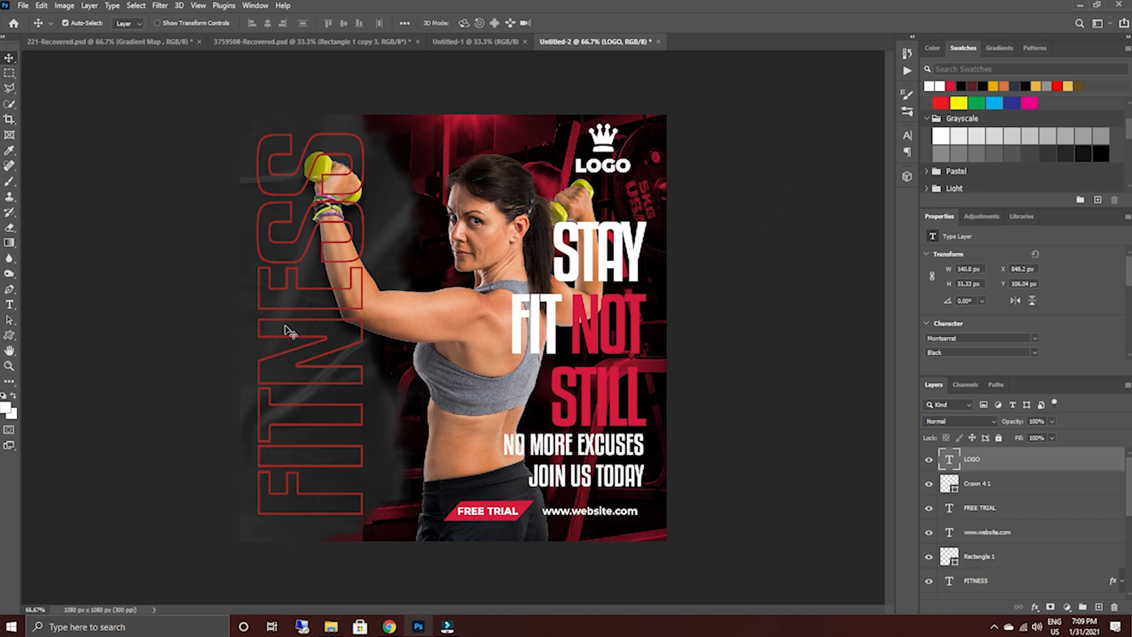
Move the FITNESS layer behind the woman and gym photo, between Layer 1 and the background layer.
{"action": "left_click", "coordinate": [298, 342]}
{"action": "scroll", "coordinate": [1053, 496], "scroll_direction": "down", "scroll_amount": 5}
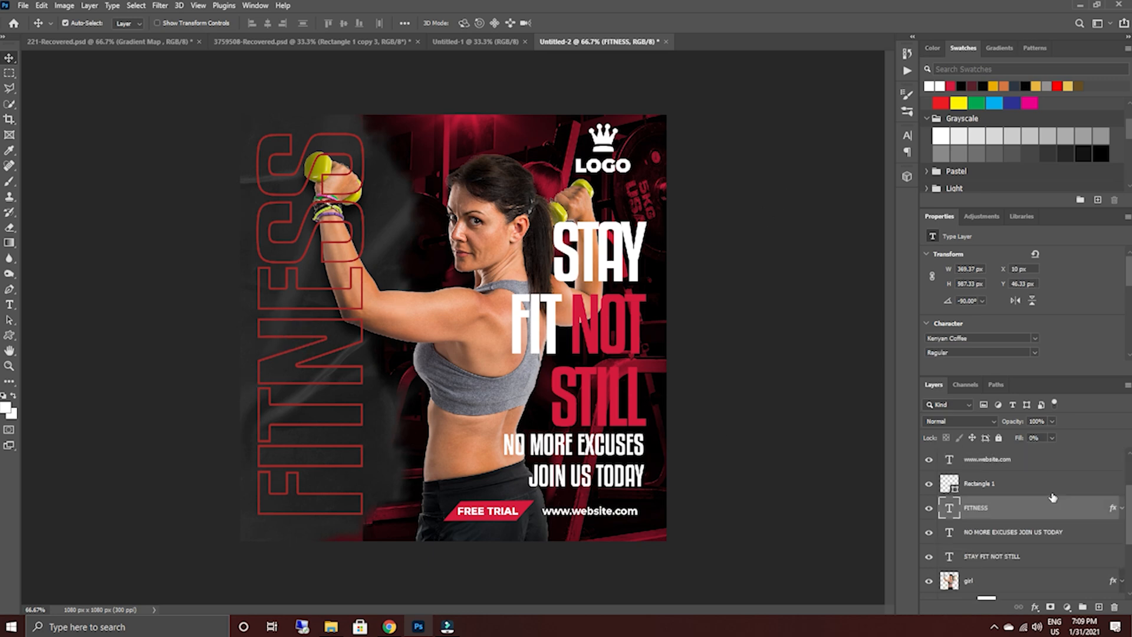
{"action": "scroll", "coordinate": [1052, 496], "scroll_direction": "up", "scroll_amount": 1}
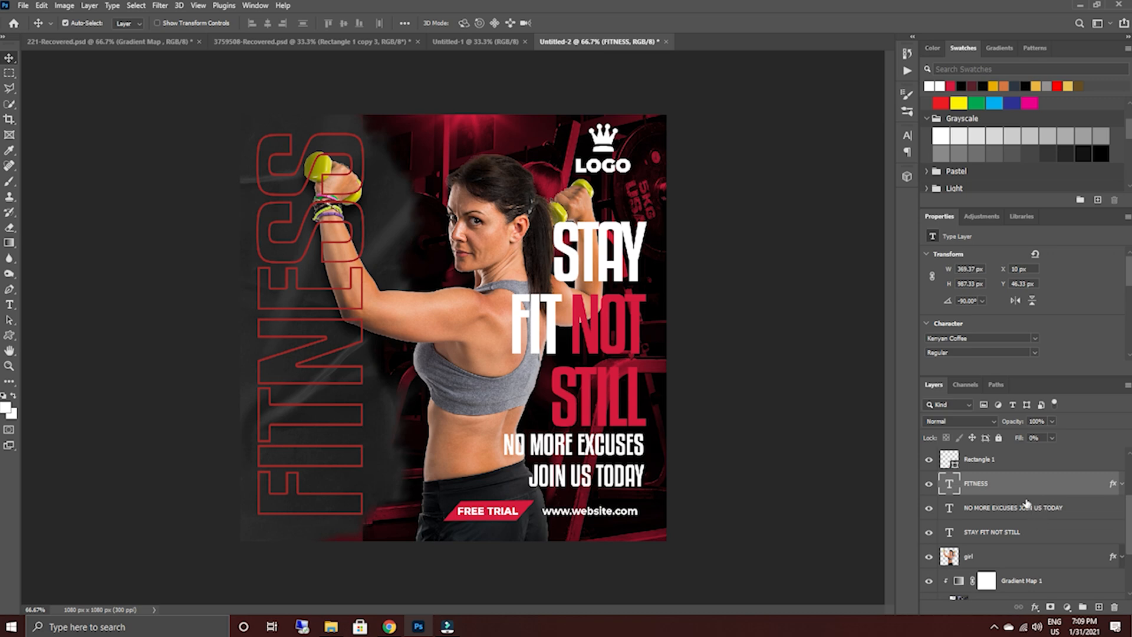
{"action": "scroll", "coordinate": [1026, 503], "scroll_direction": "down", "scroll_amount": 1}
{"action": "left_click_drag", "start_coordinate": [1034, 469], "coordinate": [1044, 558]}
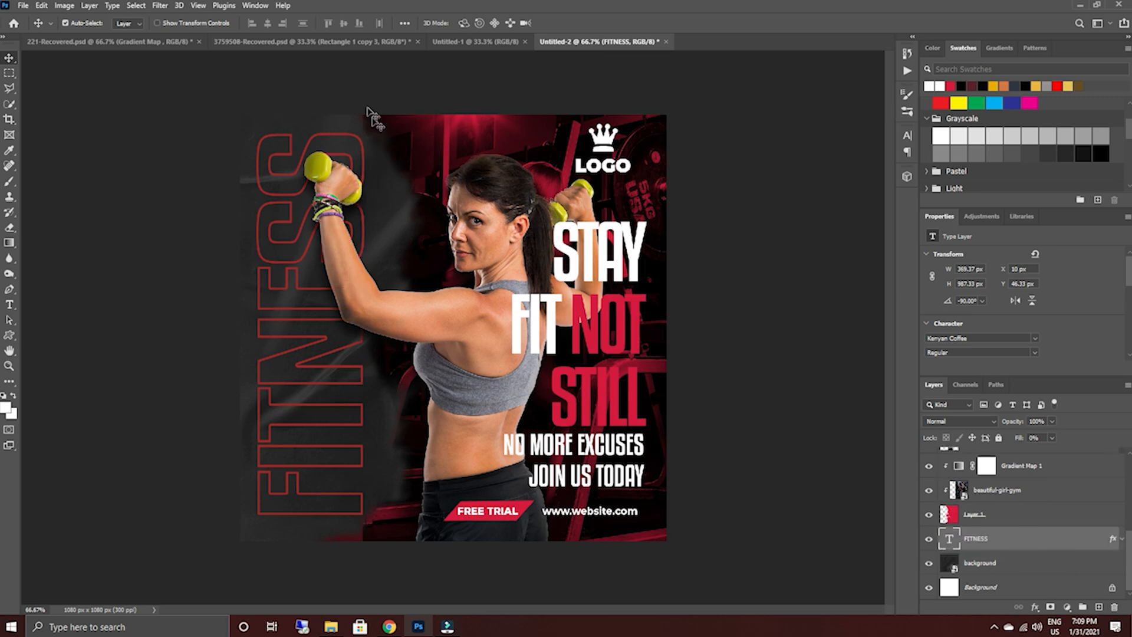
Nudge the FITNESS text slightly to the right and stretch its width to about 109%.
{"action": "left_click", "coordinate": [334, 350]}
{"action": "key", "text": "Right"}
{"action": "key", "text": "Right"}
{"action": "key", "text": "ctrl+t"}
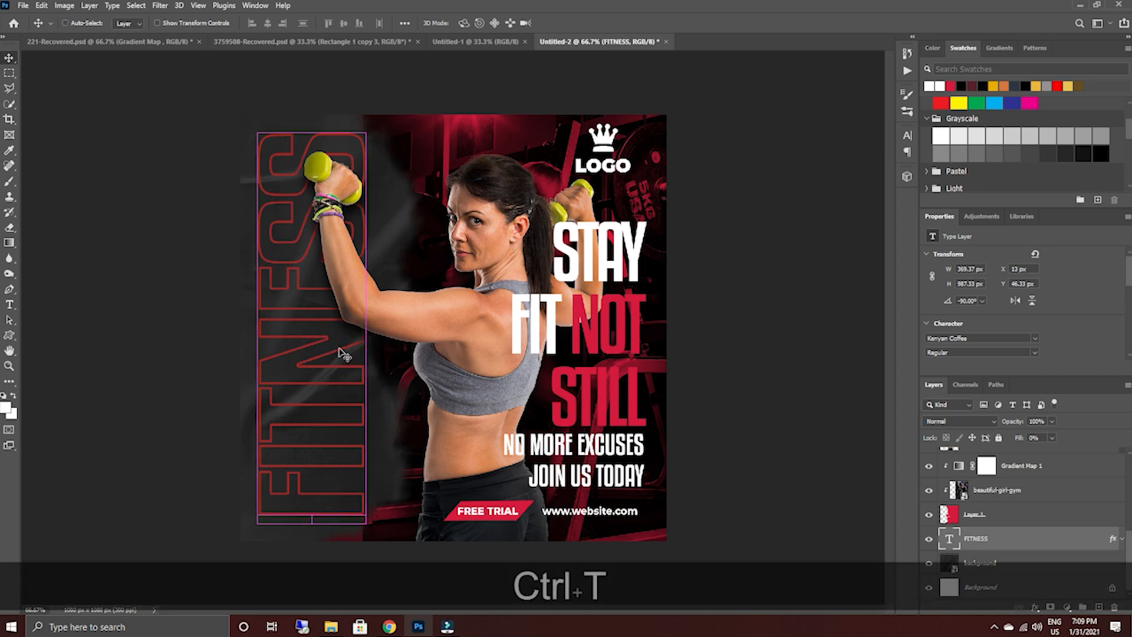
{"action": "left_click_drag", "start_coordinate": [390, 329], "coordinate": [404, 329]}
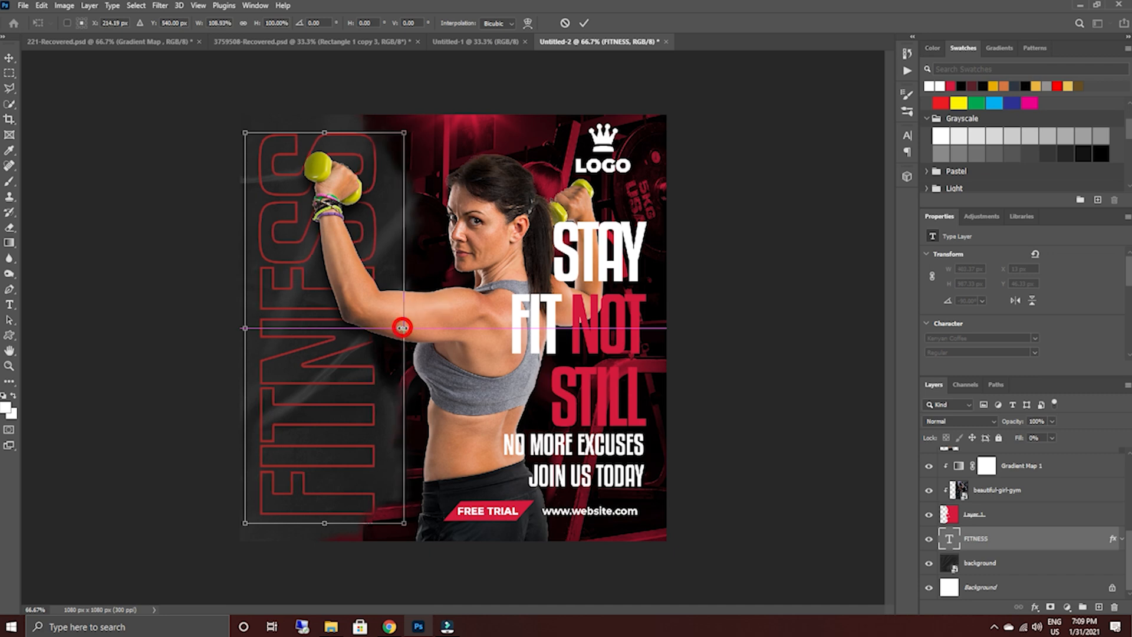
{"action": "left_click", "coordinate": [584, 23]}
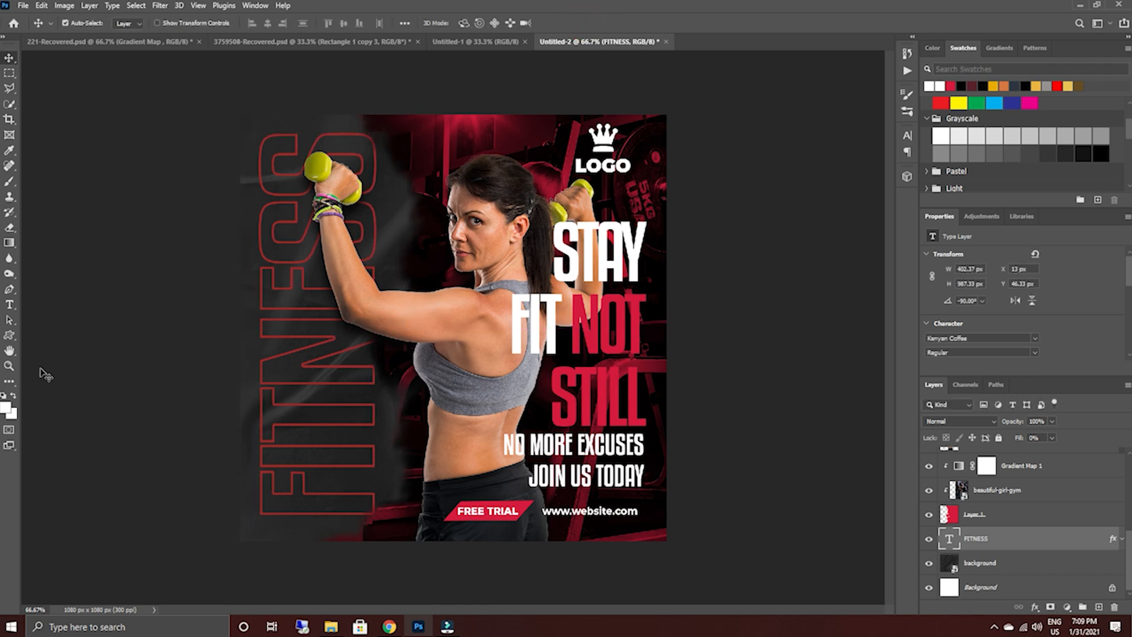
Increase the size of the drop shadow on the girl layer to 81 px.
{"action": "scroll", "coordinate": [1047, 539], "scroll_direction": "up", "scroll_amount": 2}
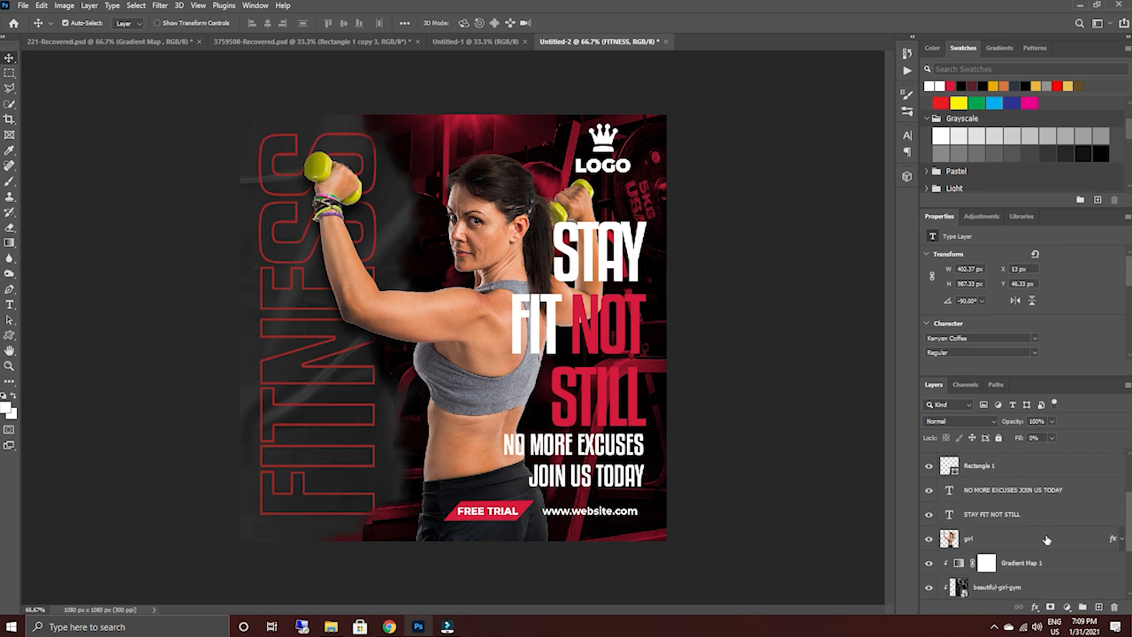
{"action": "left_click", "coordinate": [477, 335]}
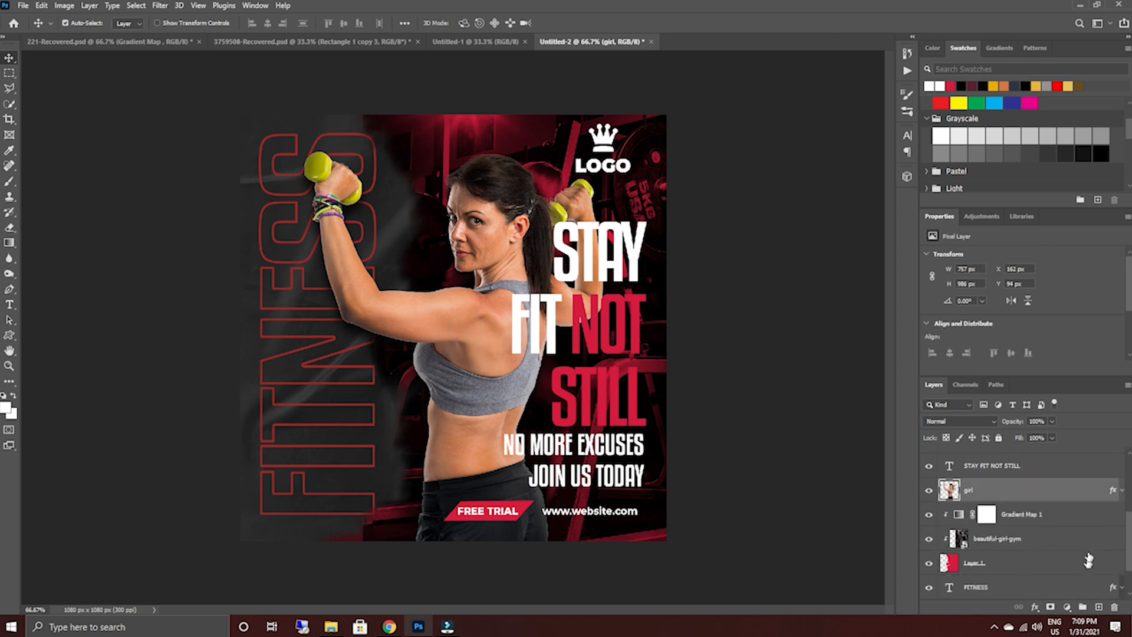
{"action": "left_click", "coordinate": [1122, 489]}
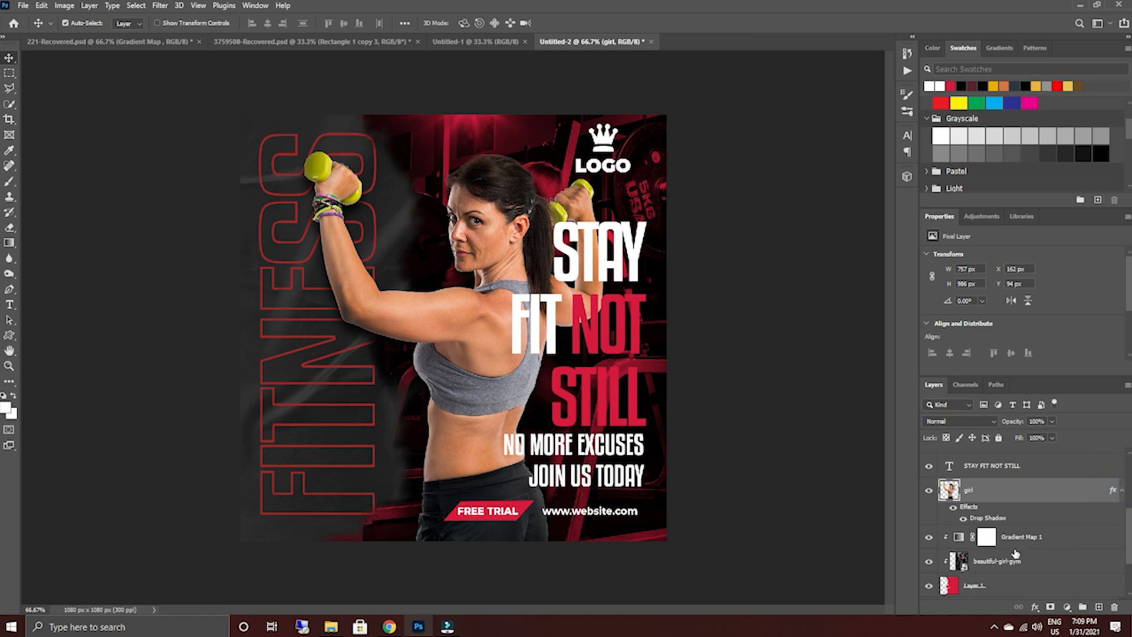
{"action": "double_click", "coordinate": [1001, 518]}
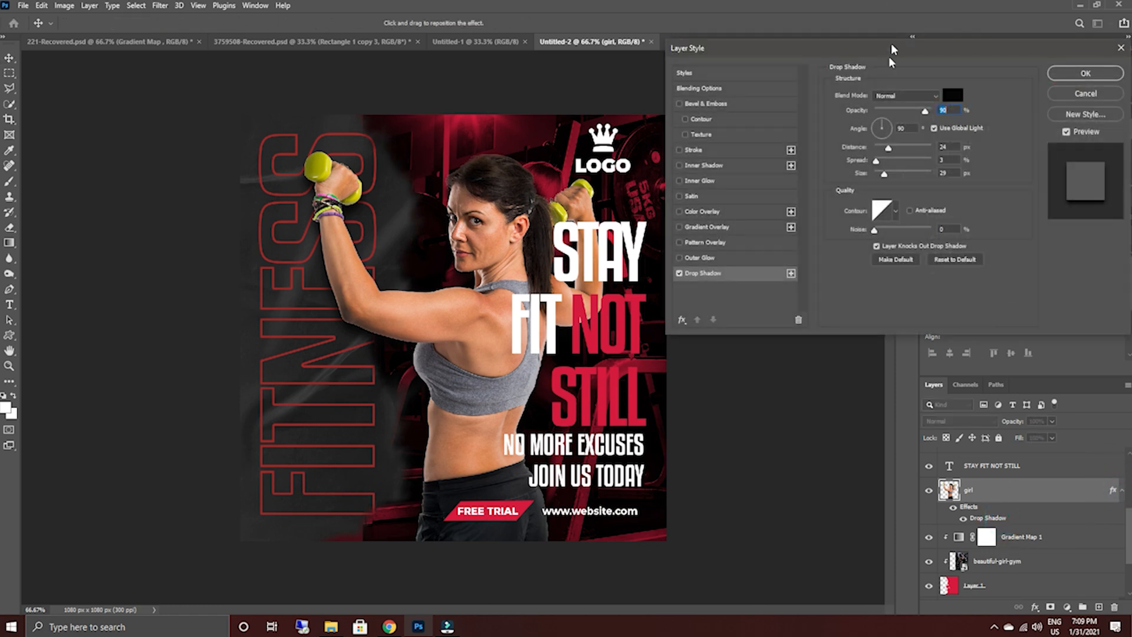
{"action": "left_click", "coordinate": [734, 273]}
{"action": "left_click_drag", "start_coordinate": [886, 178], "coordinate": [889, 179]}
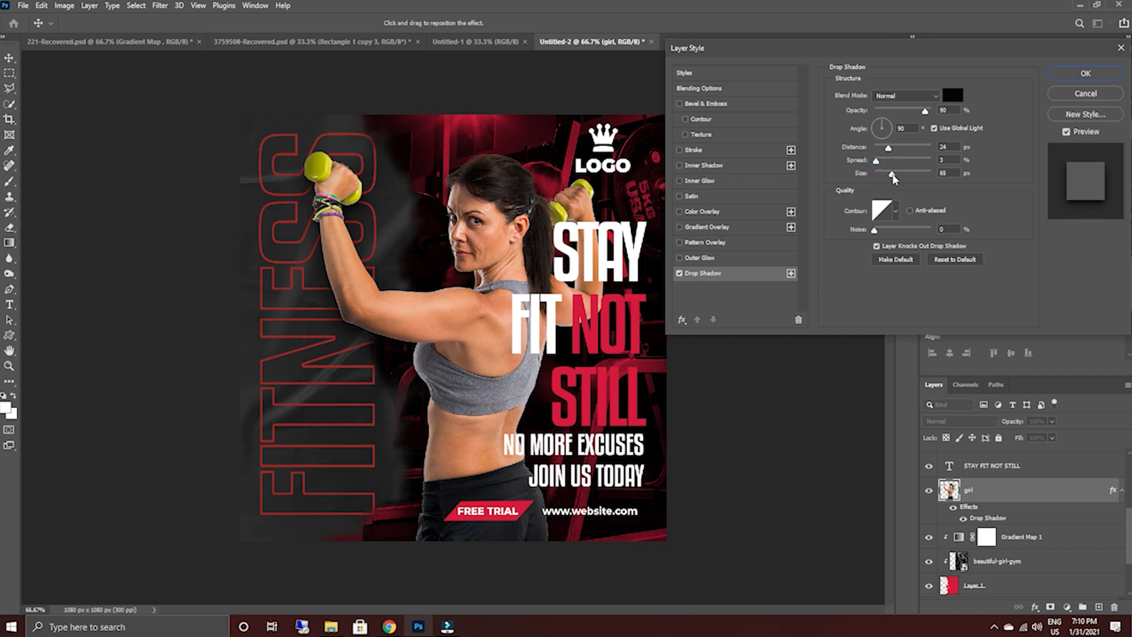
{"action": "left_click", "coordinate": [896, 175]}
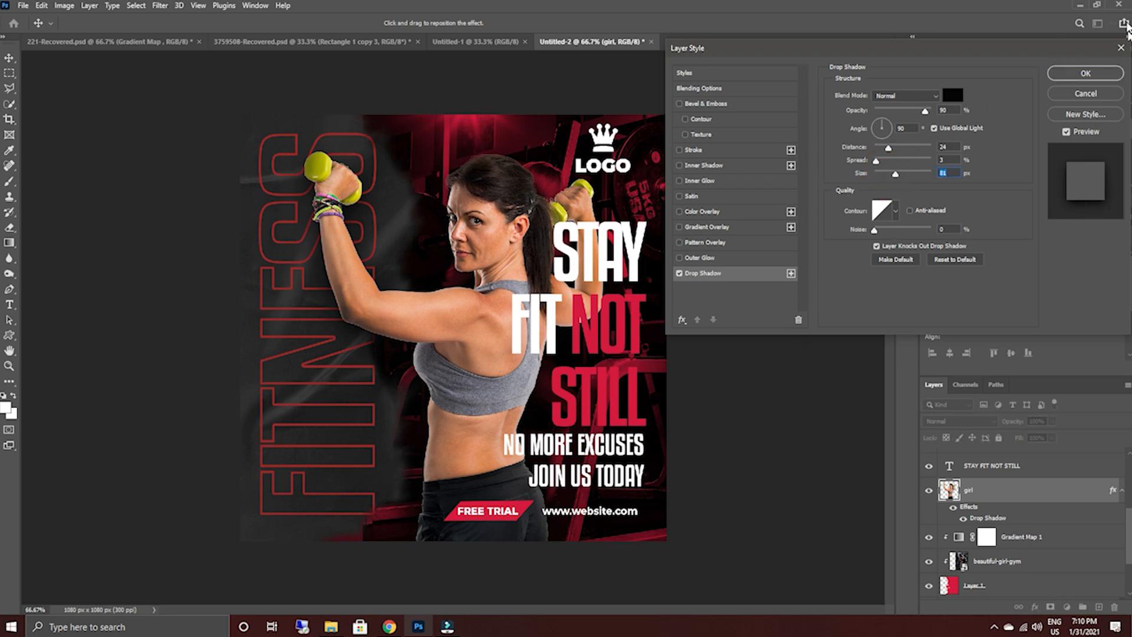
{"action": "left_click", "coordinate": [1111, 78]}
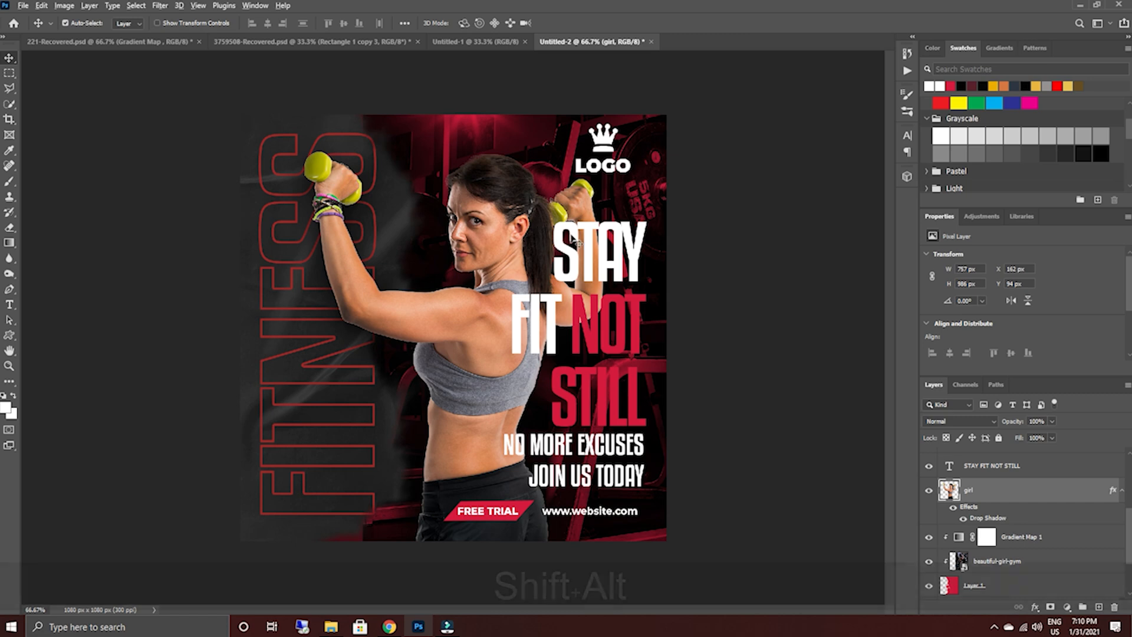
{"action": "scroll", "coordinate": [573, 239], "scroll_direction": "up", "scroll_amount": 1}
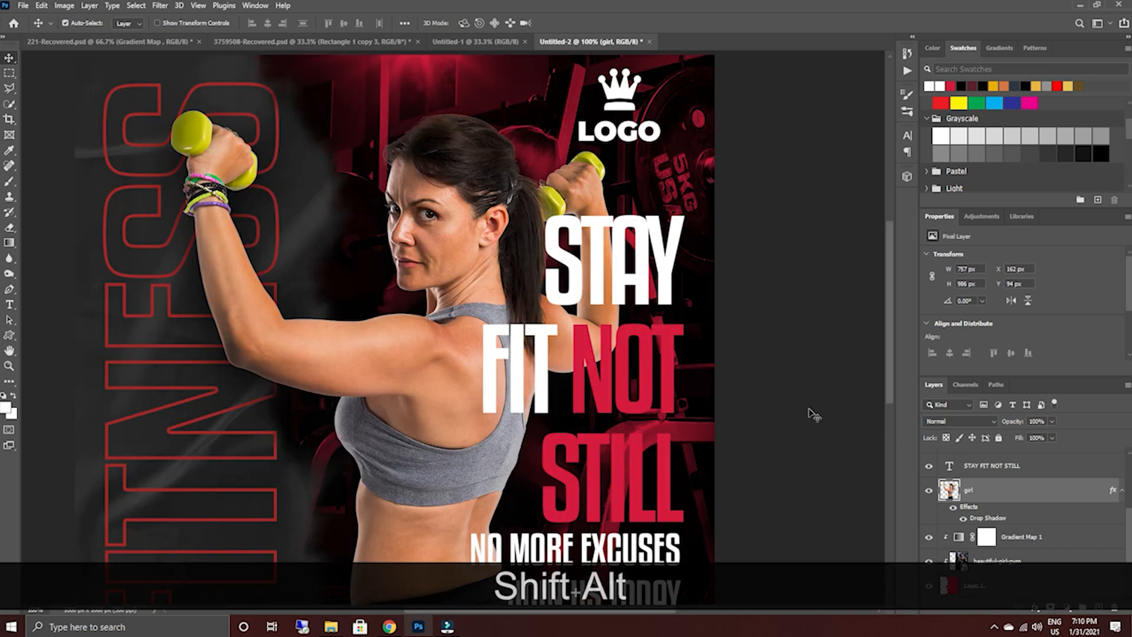
{"action": "key", "text": "alt+shift"}
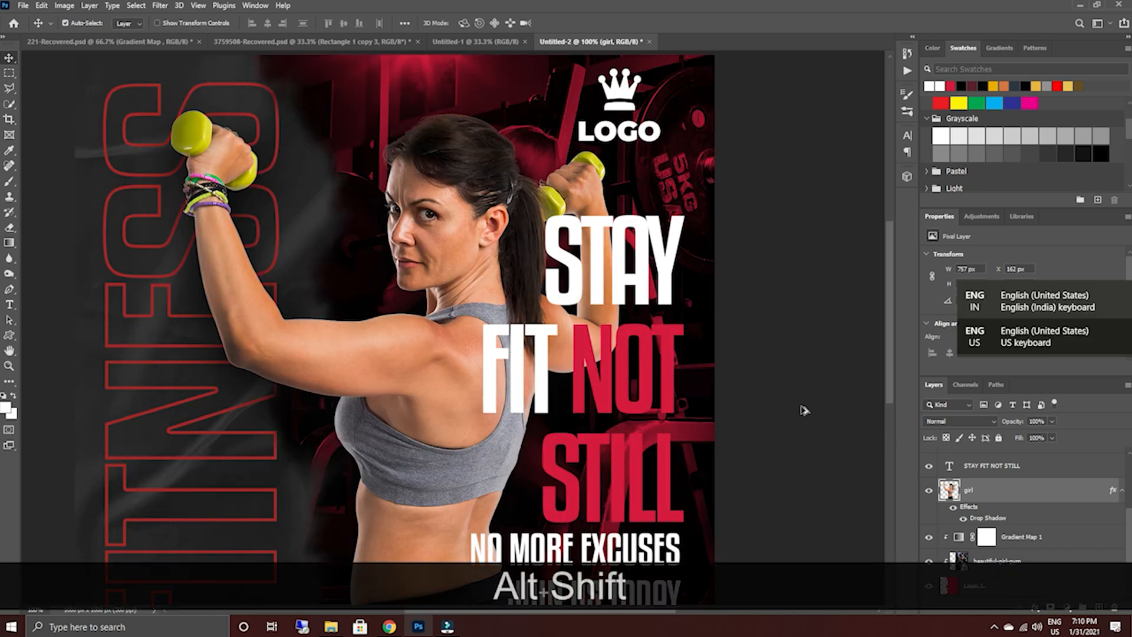
{"action": "scroll", "coordinate": [772, 437], "scroll_direction": "down", "scroll_amount": 1}
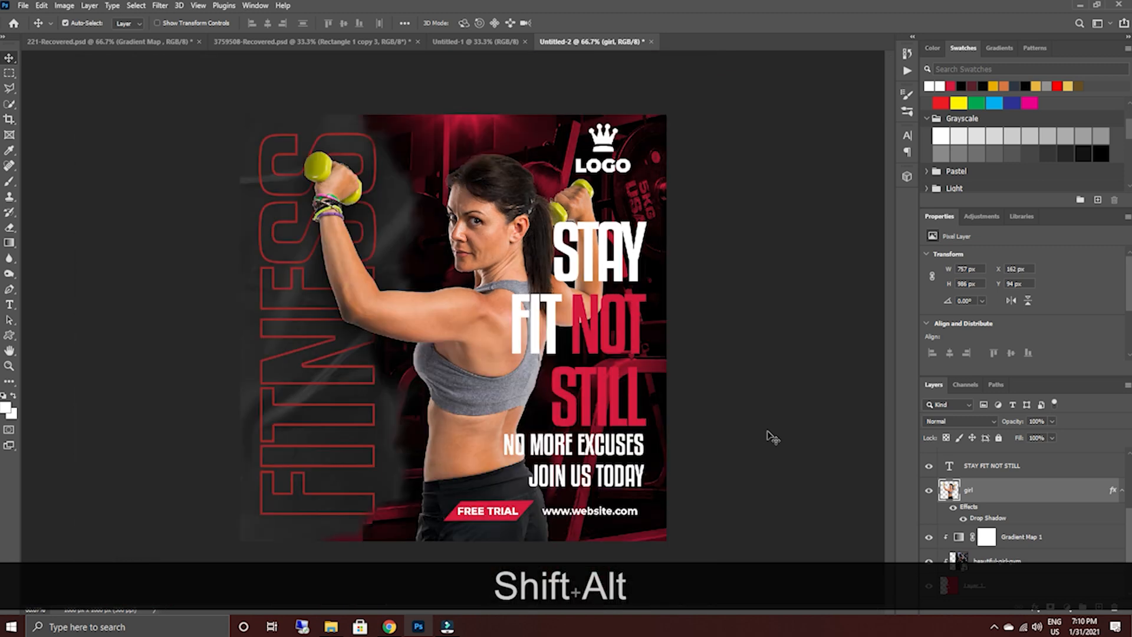